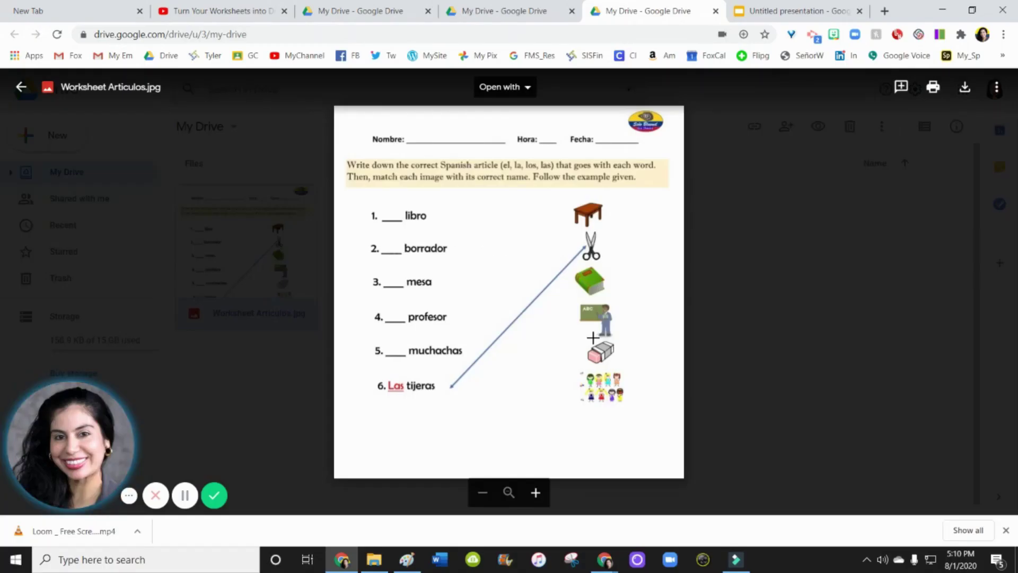
- Close the image preview in My Drive and start a new blank Google Slides presentation
scroll(594, 341, "up", 3)
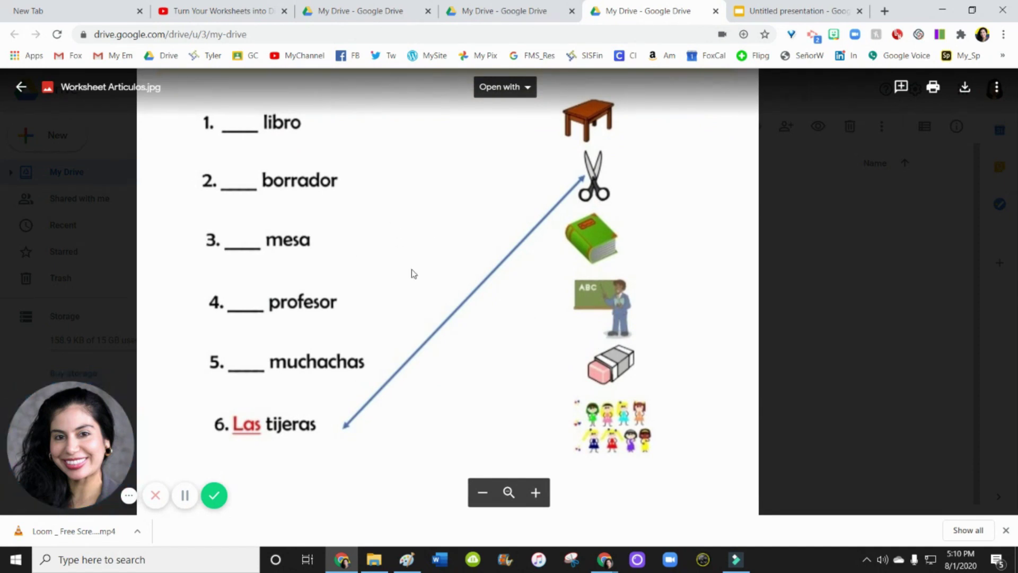
scroll(417, 287, "up", 2)
scroll(417, 286, "down", 5)
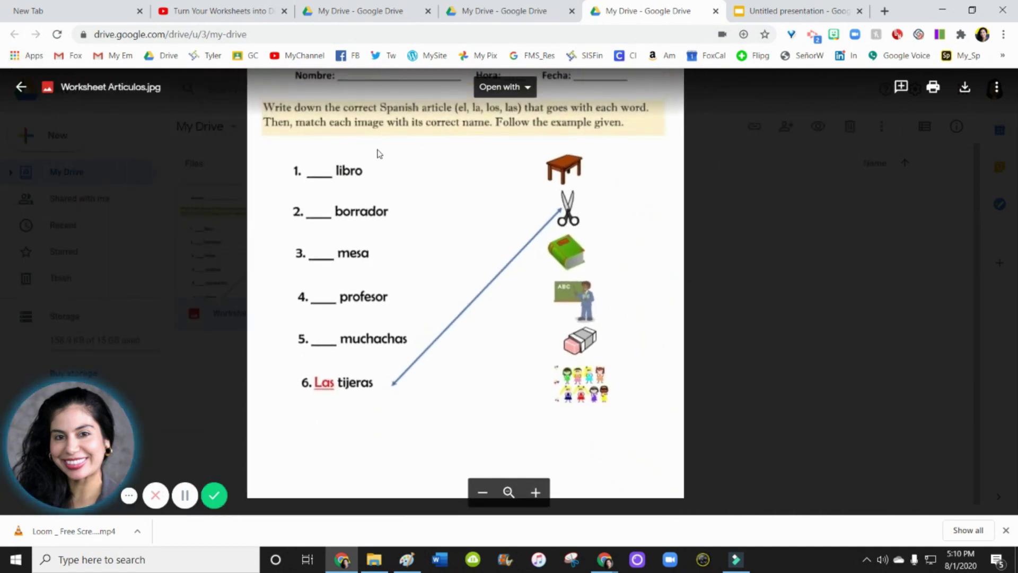
scroll(401, 174, "up", 1)
scroll(401, 174, "down", 4)
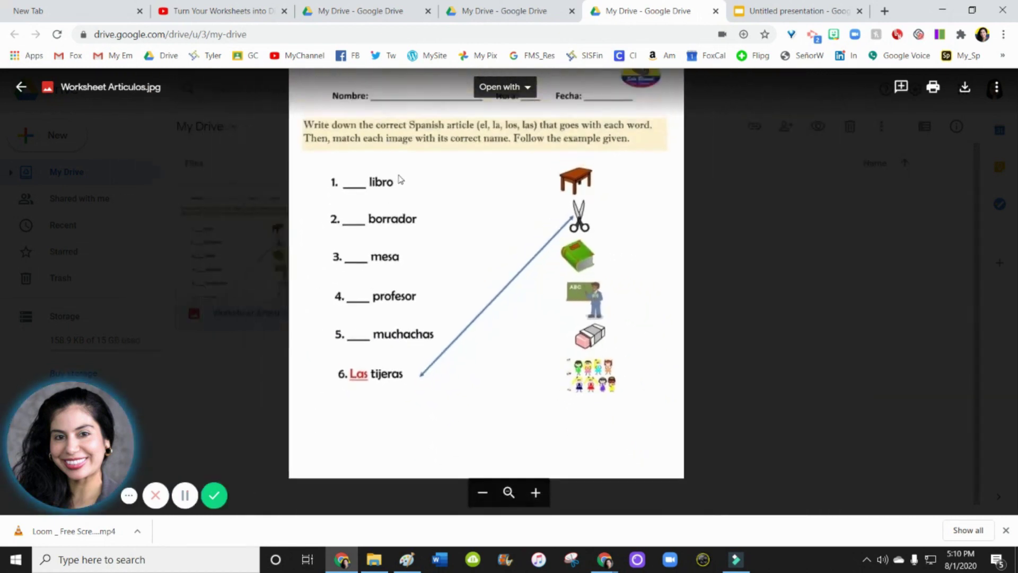
left_click(20, 86)
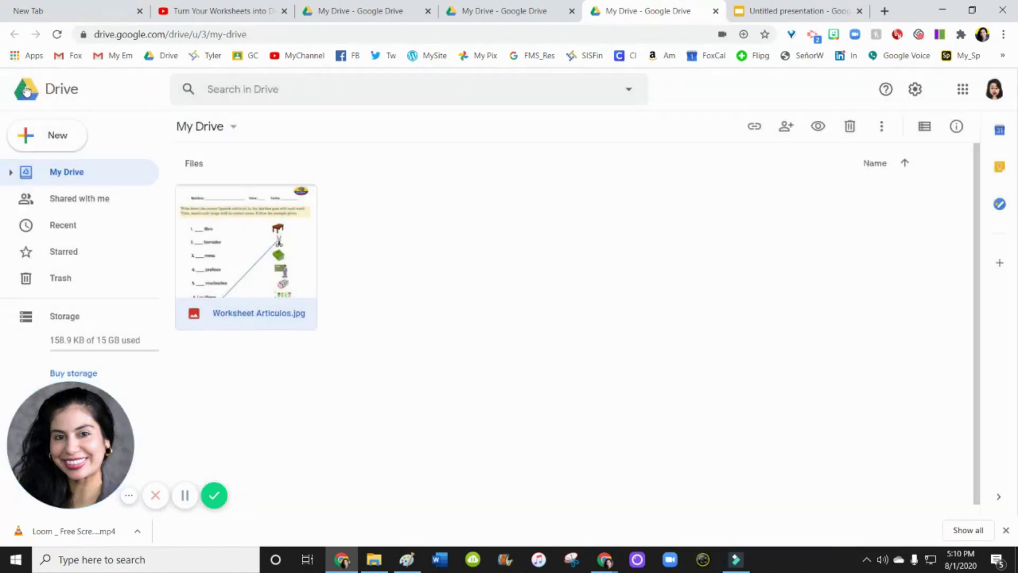
right_click(498, 331)
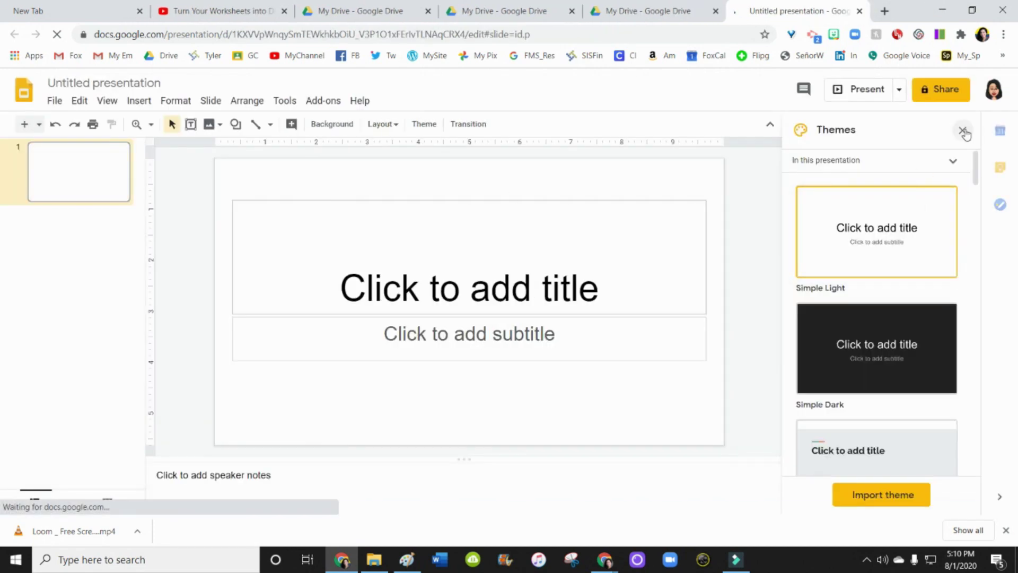
- Close the Themes panel and delete the title and subtitle placeholders
left_click(962, 130)
left_click_drag(460, 393, 476, 154)
key("Delete")
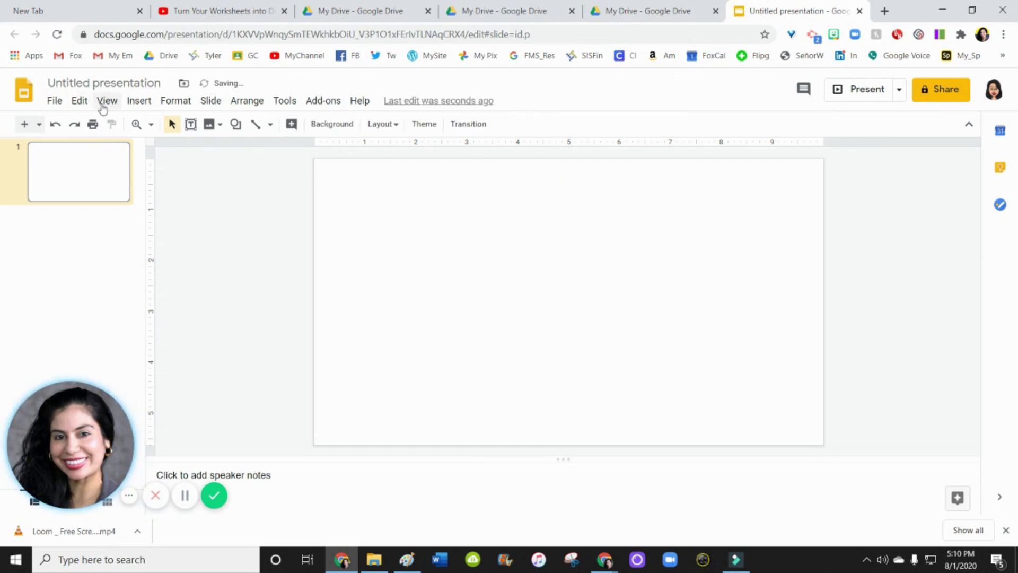
- Insert the Spanish articles worksheet image from Google Drive onto the slide
left_click(138, 101)
mouse_move(168, 127)
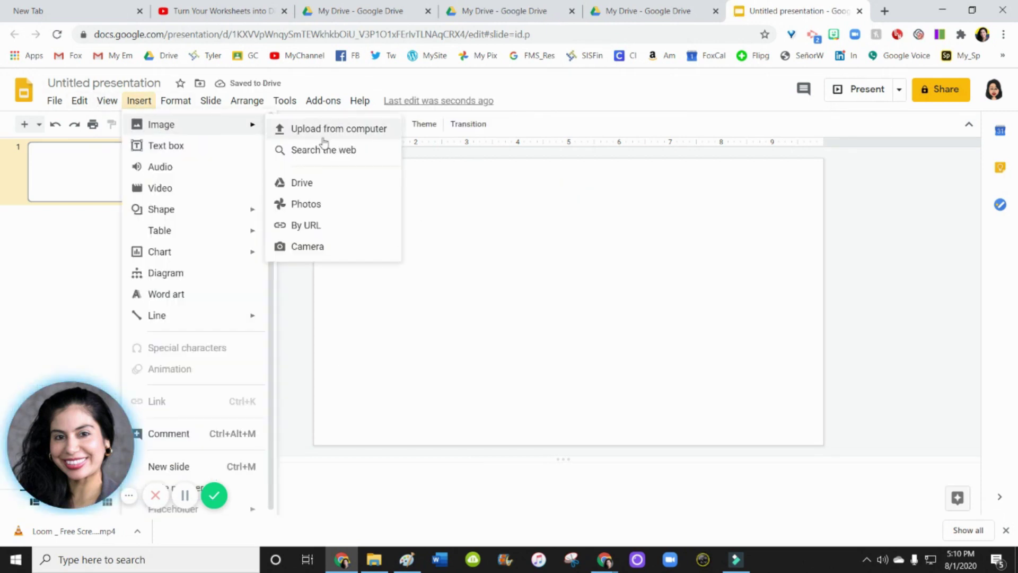
left_click(304, 183)
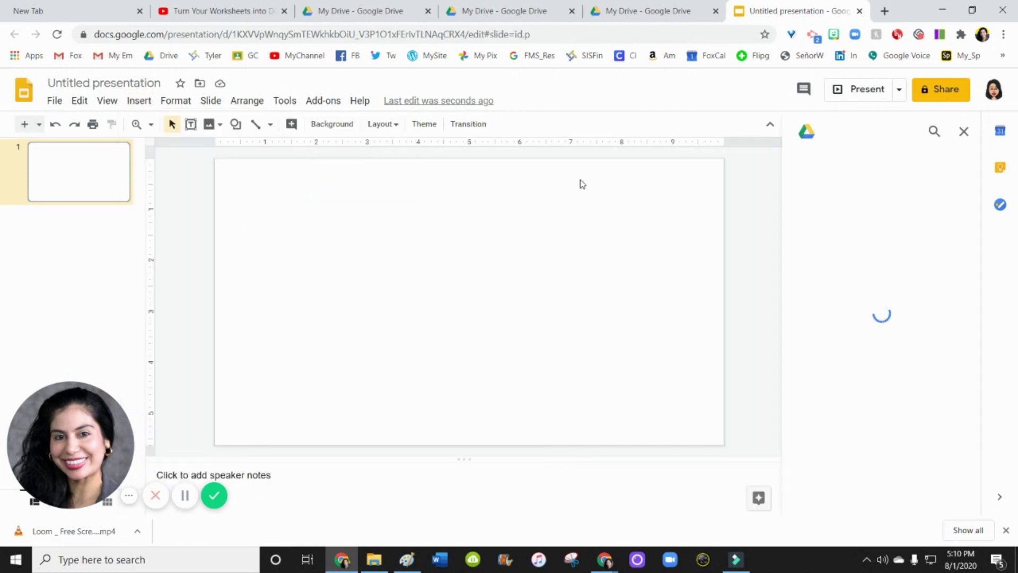
left_click(847, 279)
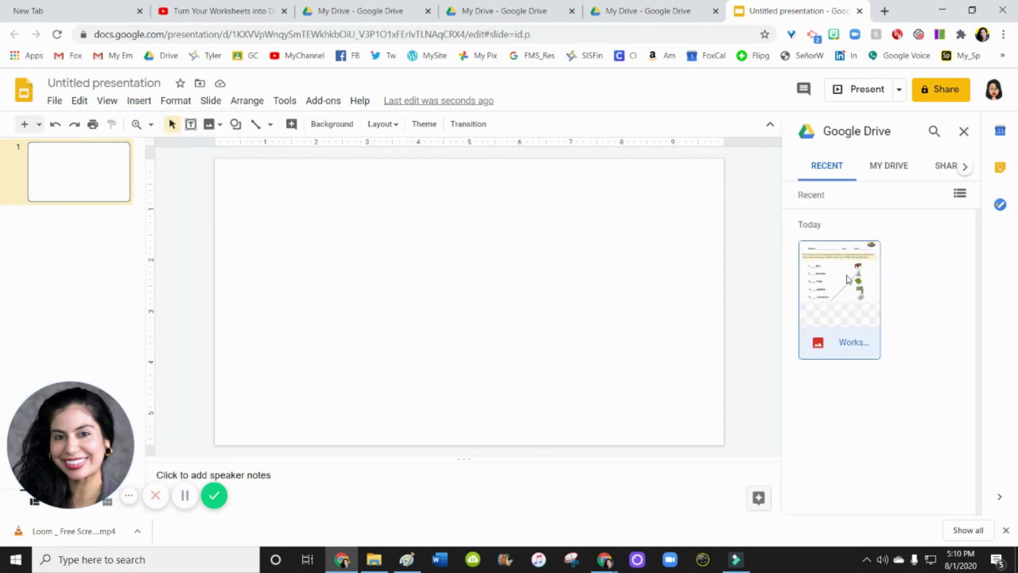
left_click(948, 502)
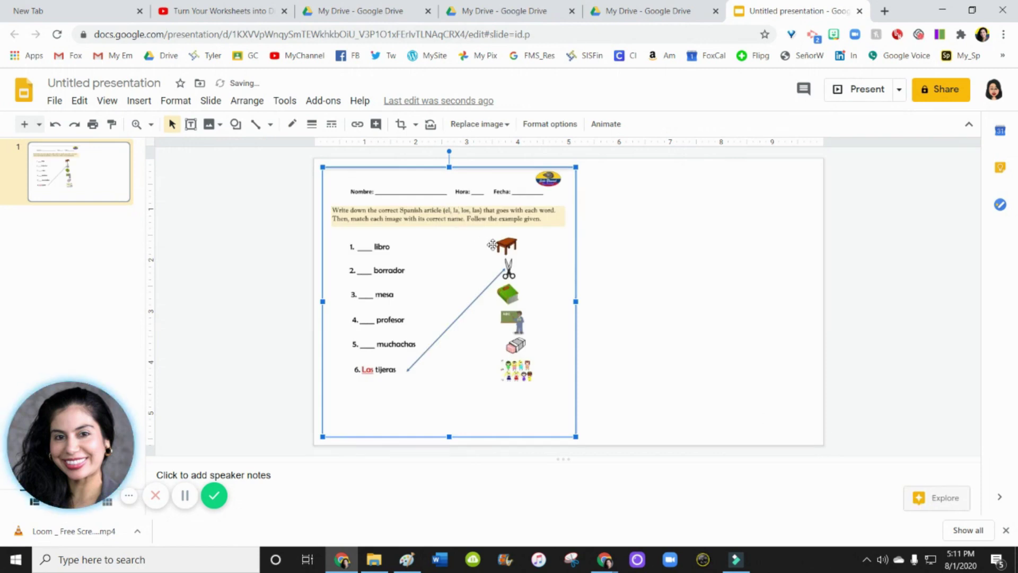
- Enlarge the worksheet image to the slide's full height and place it right of centre
left_click_drag(413, 244, 607, 276)
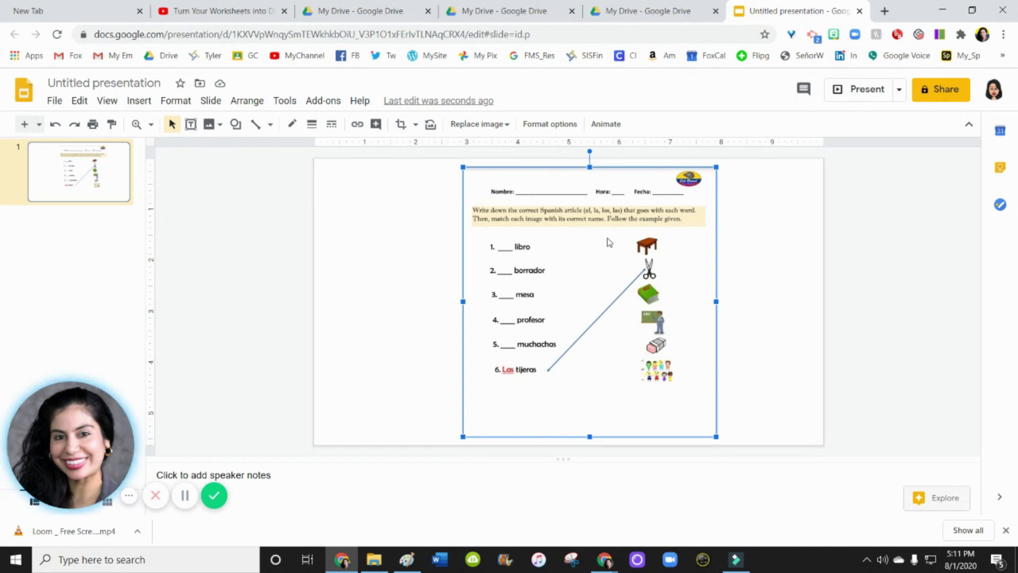
left_click_drag(638, 271, 505, 270)
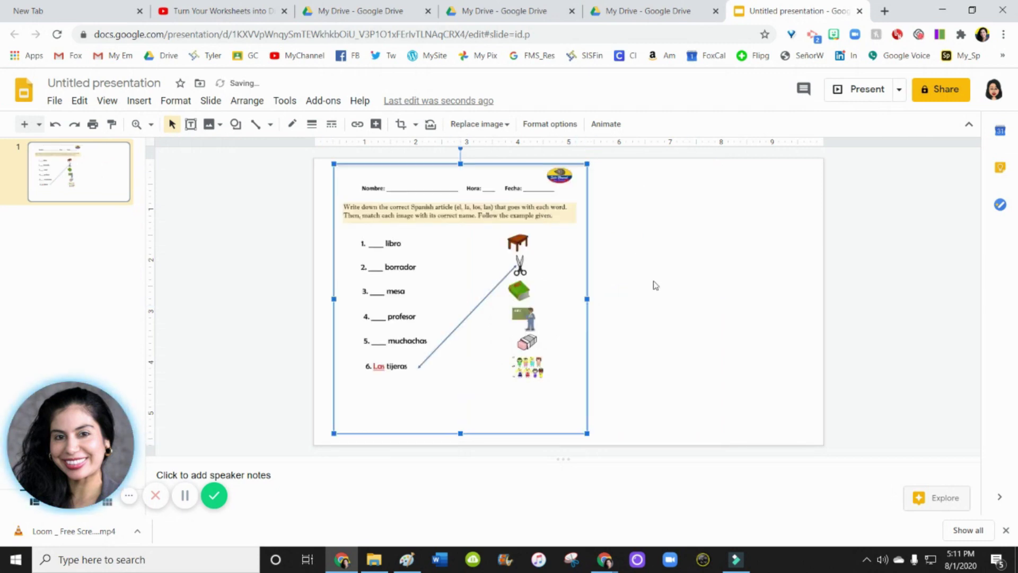
key("Left")
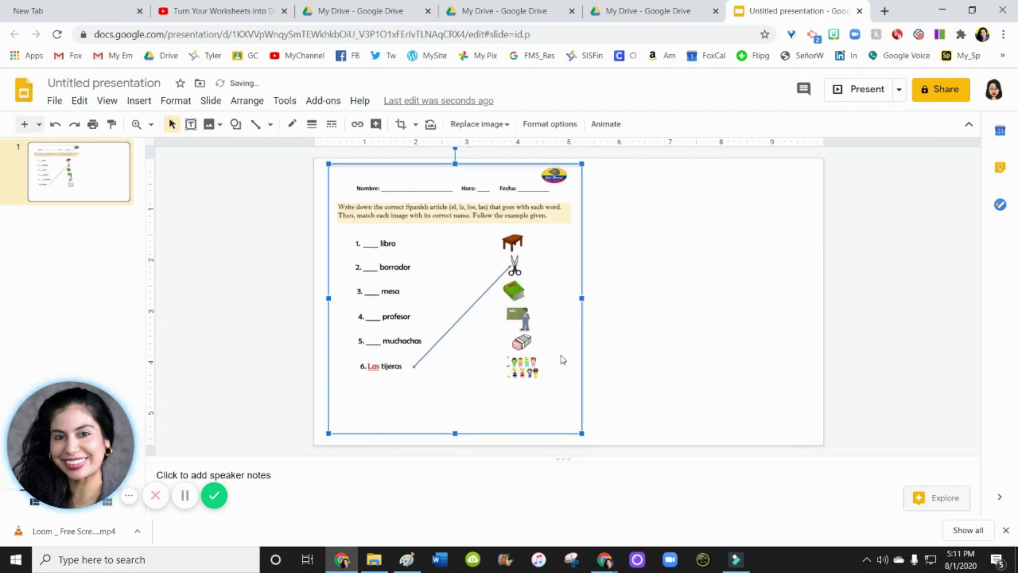
left_click_drag(582, 299, 758, 293)
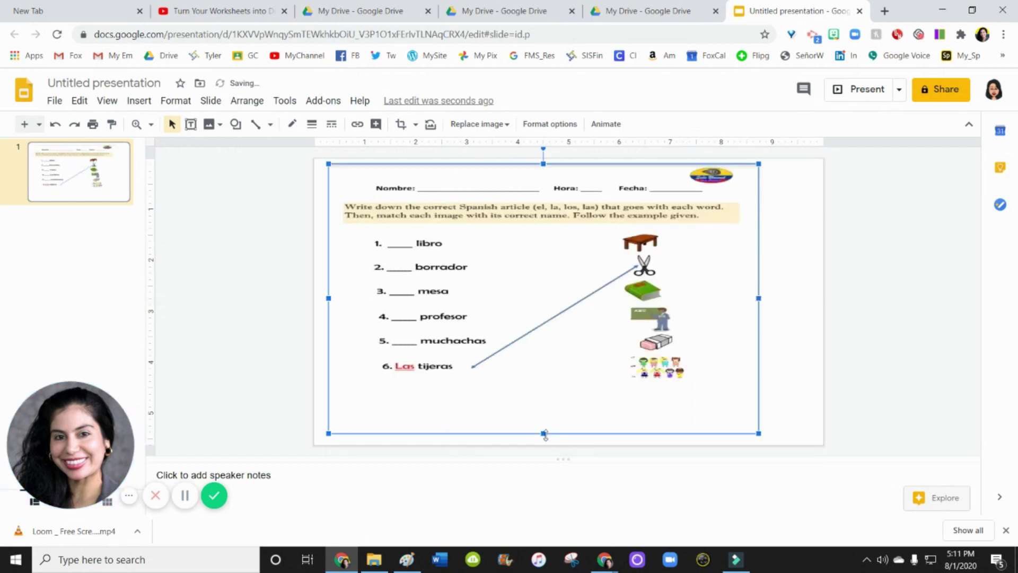
left_click_drag(541, 440, 541, 442)
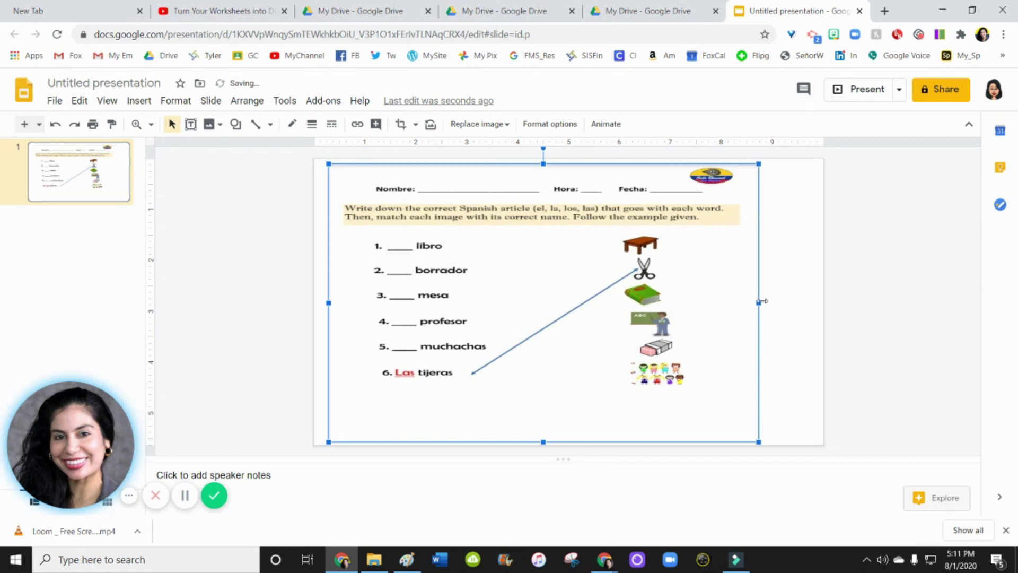
left_click_drag(758, 302, 712, 303)
left_click_drag(553, 307, 622, 311)
- Set the slide background colour to cyan and stretch the worksheet image slightly taller
right_click(325, 286)
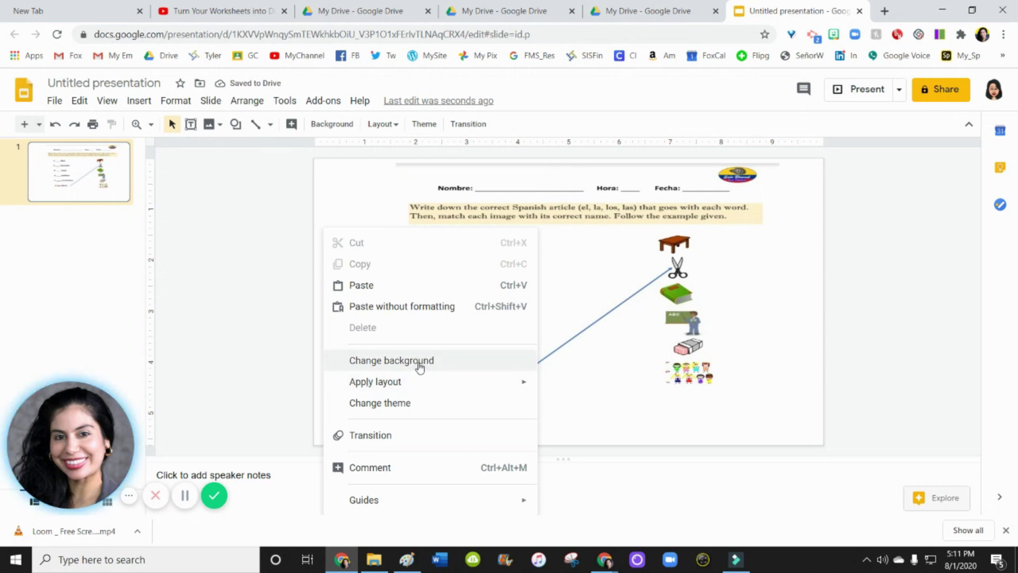
left_click(419, 361)
left_click(605, 254)
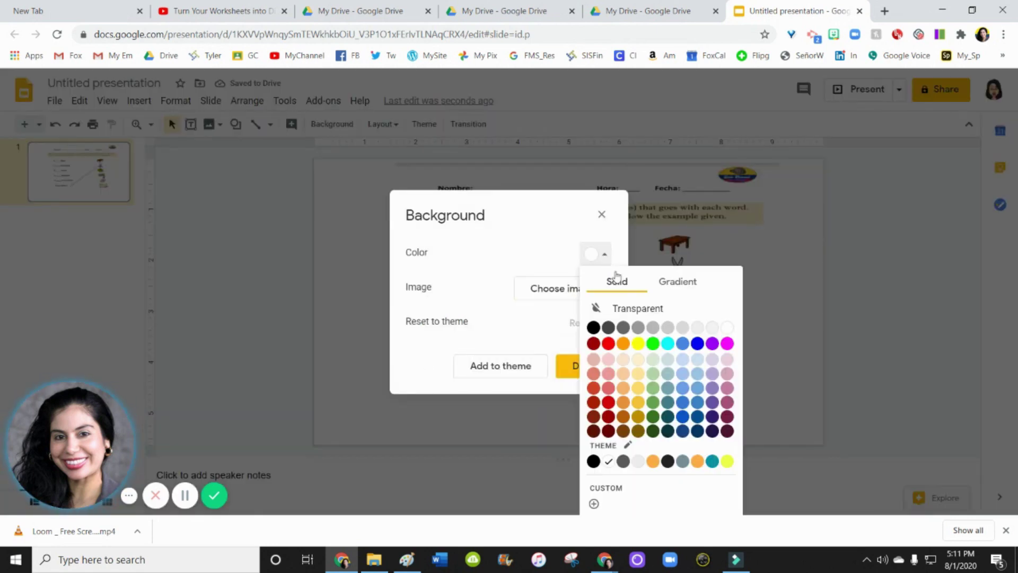
left_click(683, 344)
left_click(602, 254)
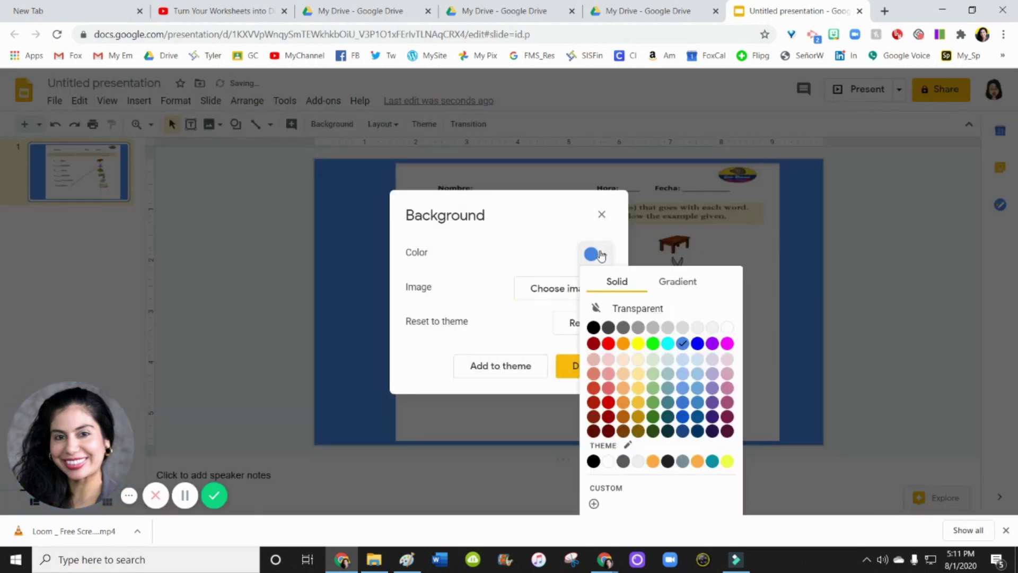
left_click(667, 344)
left_click(592, 365)
left_click(530, 332)
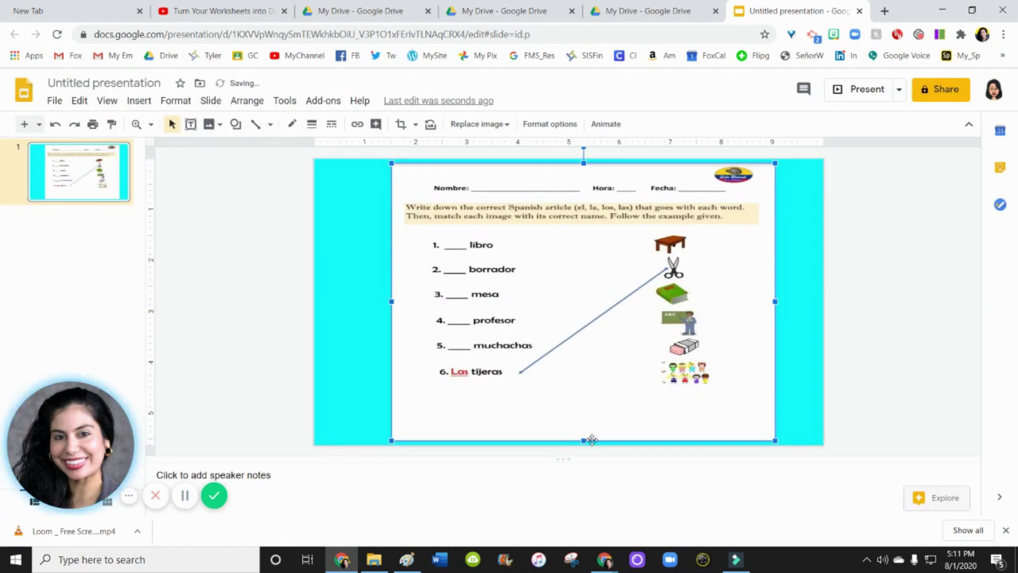
left_click_drag(583, 445, 583, 449)
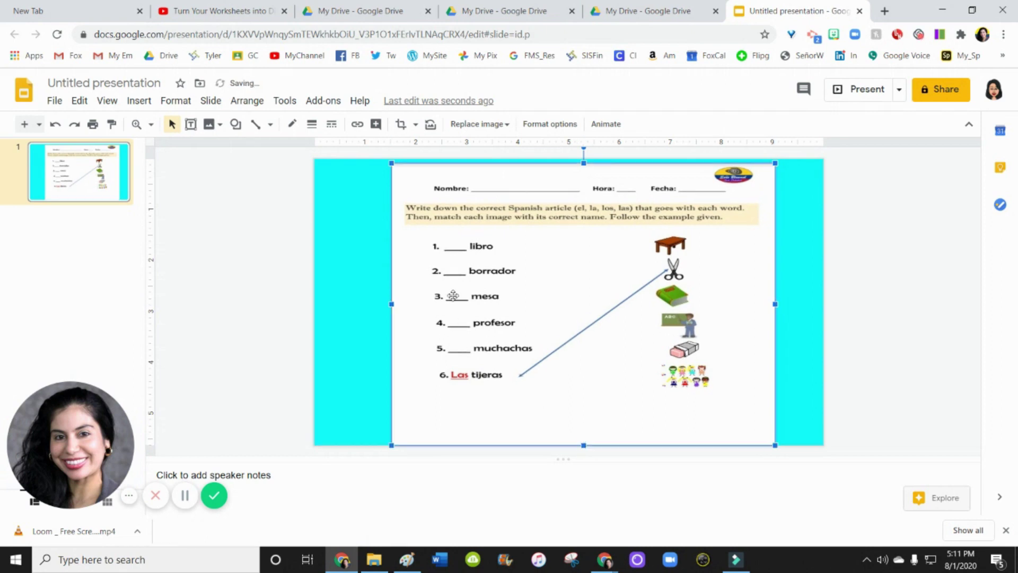
- Draw a light green answer box before libro and copy it into the borrador and muchachas blanks
left_click(352, 269)
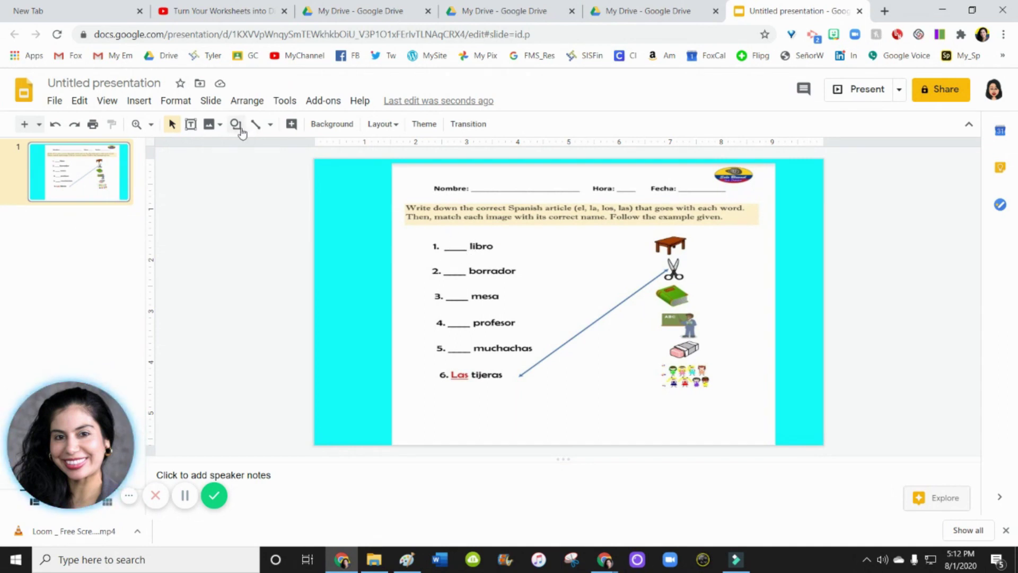
left_click(140, 101)
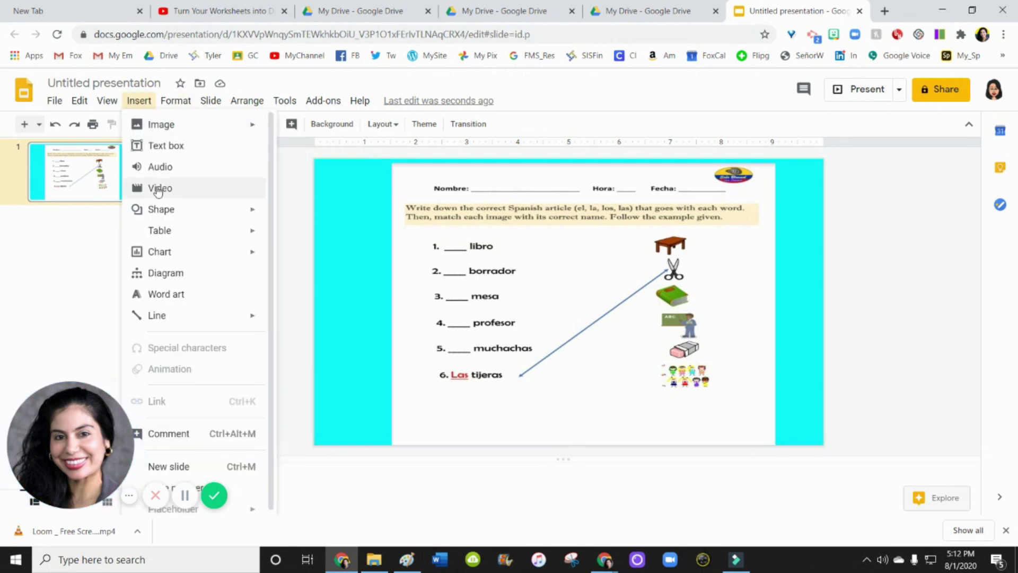
left_click(159, 145)
left_click_drag(442, 235, 469, 249)
left_click(291, 124)
left_click(358, 239)
left_click(460, 278)
left_click_drag(455, 242, 452, 269)
left_click_drag(456, 344, 455, 345)
left_click(445, 381)
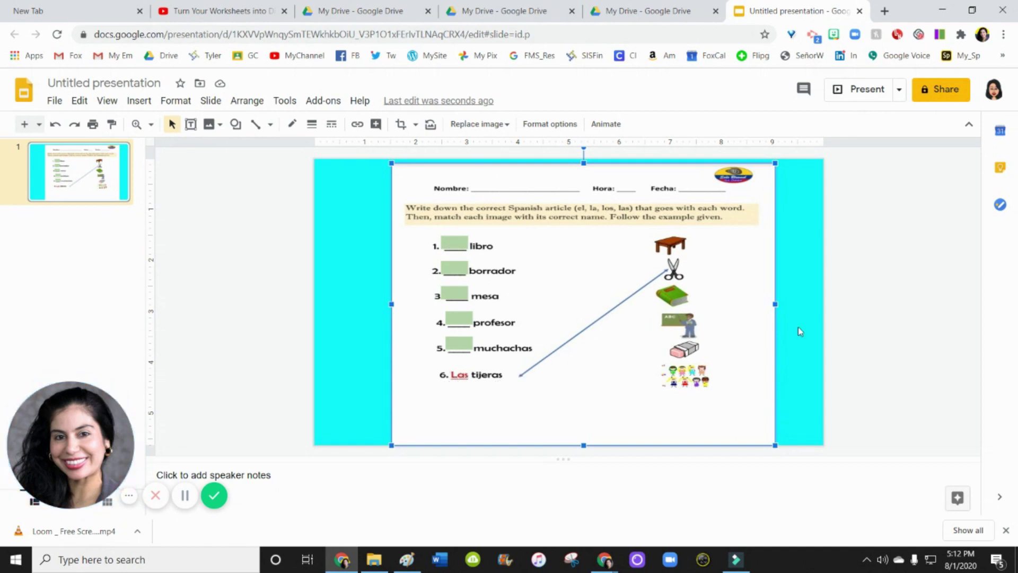
- Download the current slide as a PNG image
left_click(787, 344)
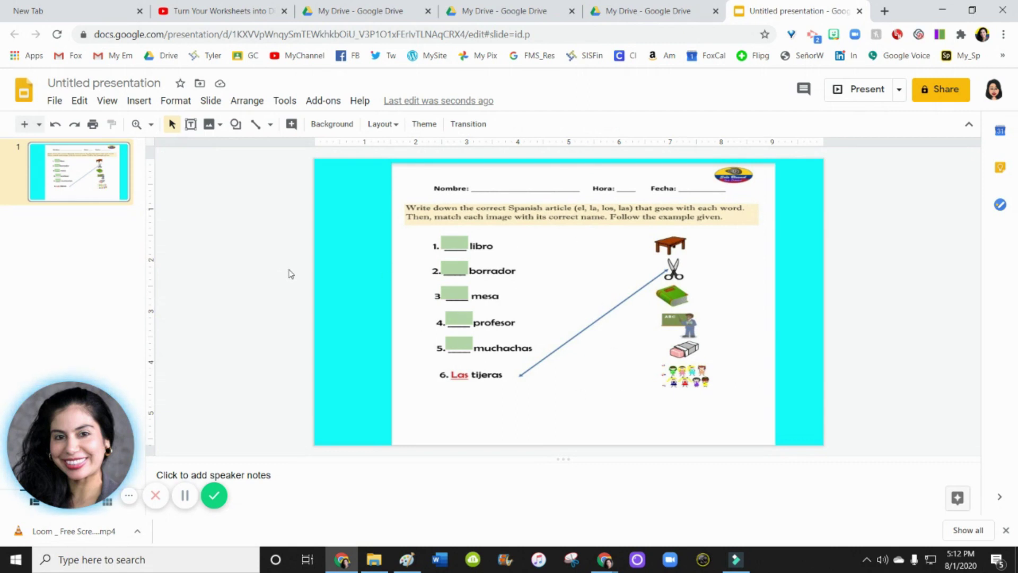
right_click(364, 268)
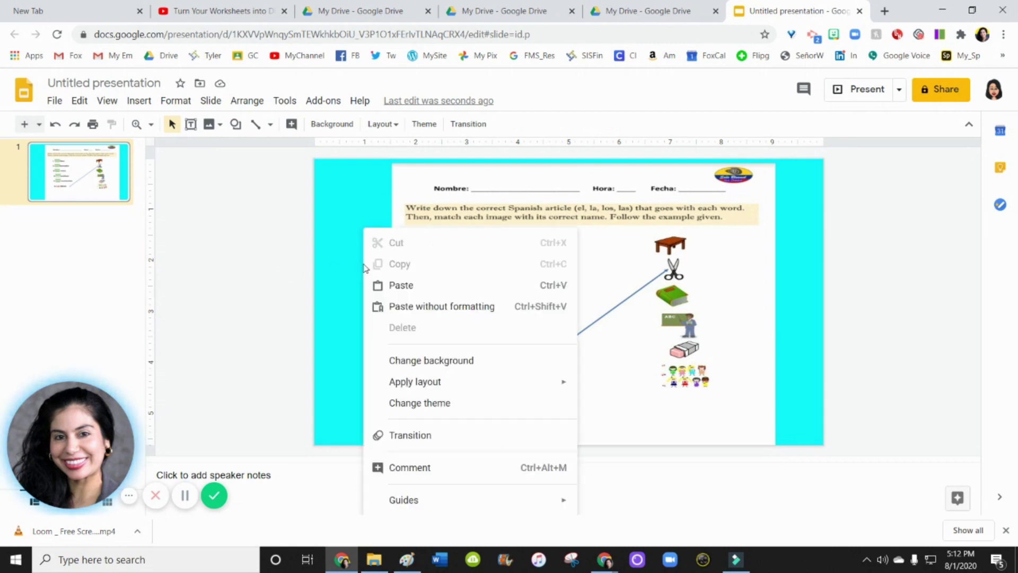
left_click(58, 104)
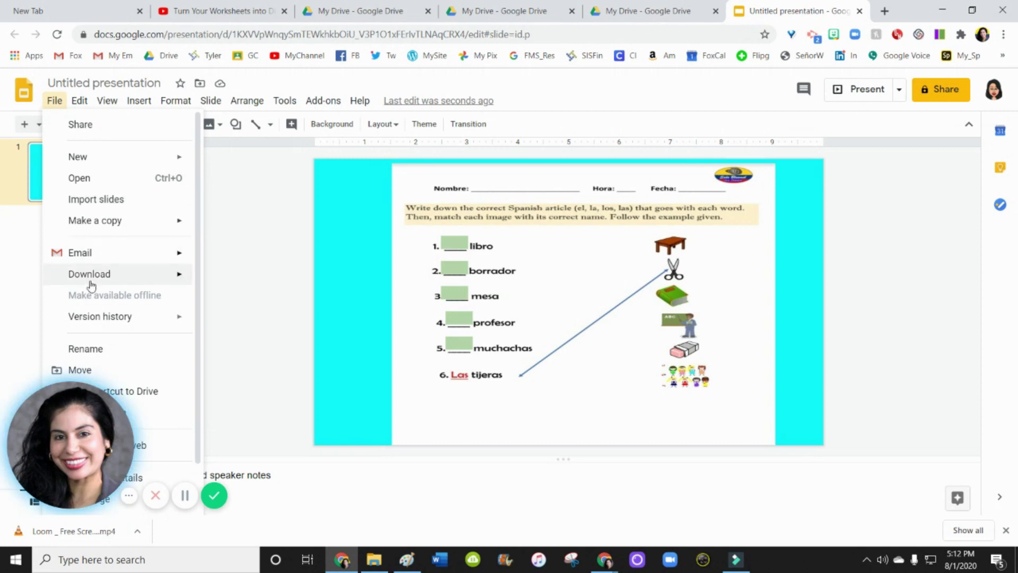
mouse_move(91, 281)
left_click(244, 381)
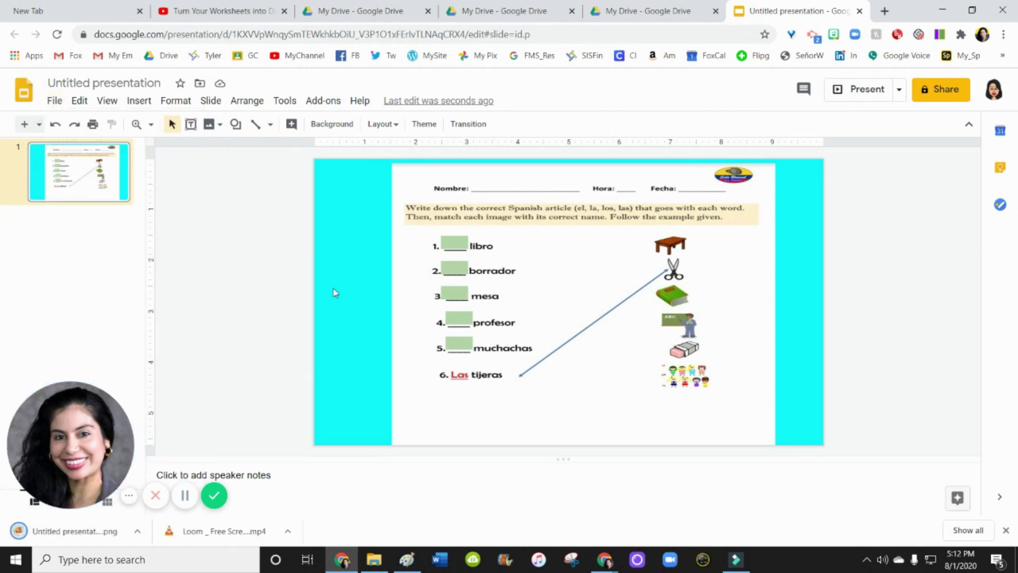
- Add a new slide after slide 1 and delete its placeholders
left_click(83, 242)
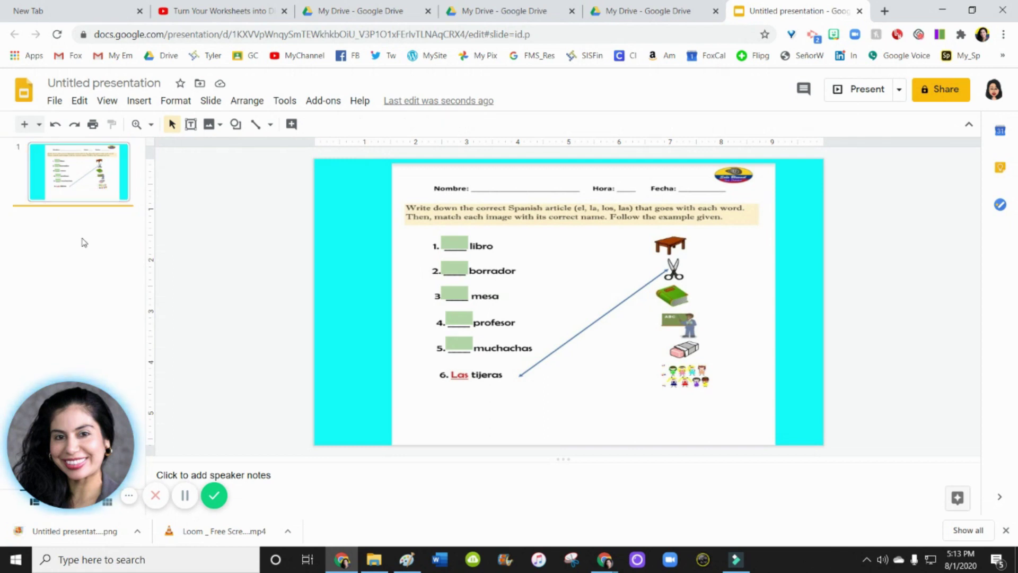
right_click(83, 242)
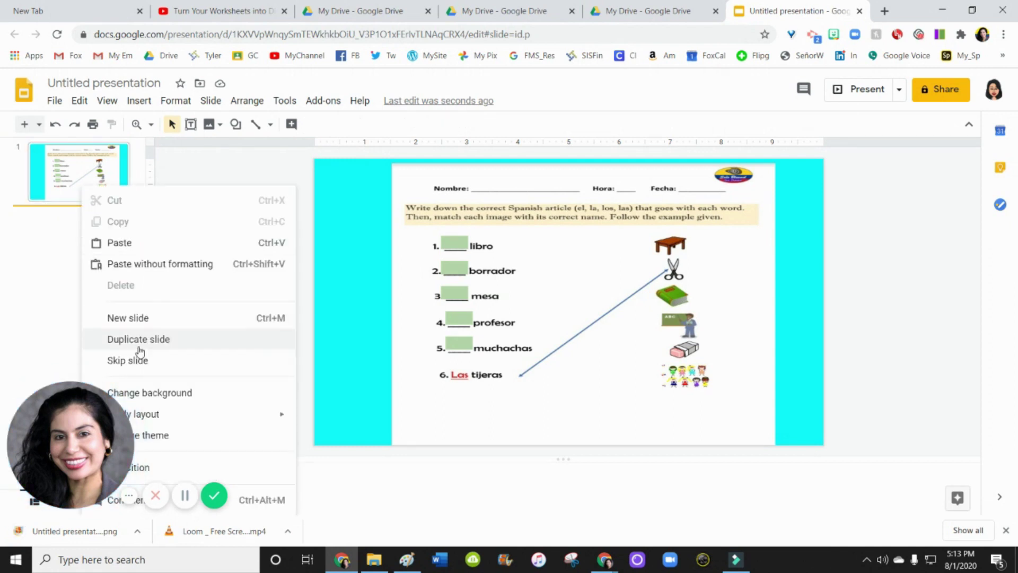
left_click(149, 318)
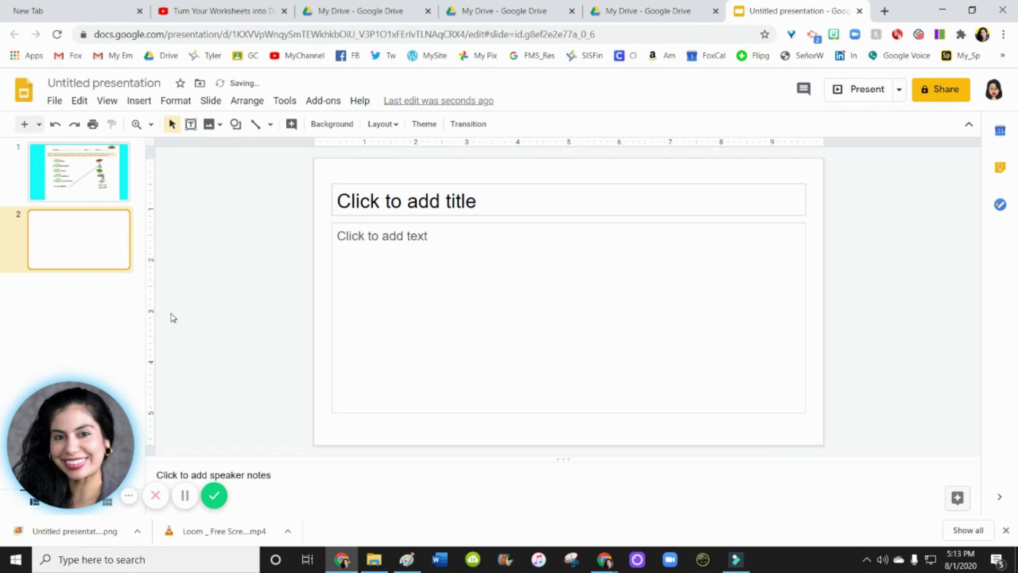
left_click_drag(495, 437, 495, 164)
key("Delete")
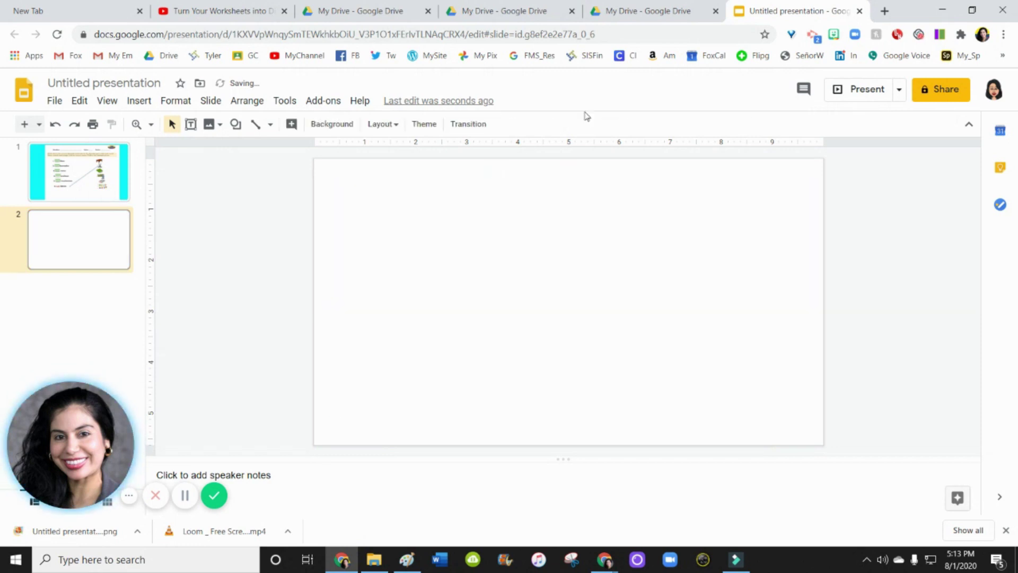
- Set the slide background image to the uploaded 'Untitled presentation (5).png'
right_click(542, 249)
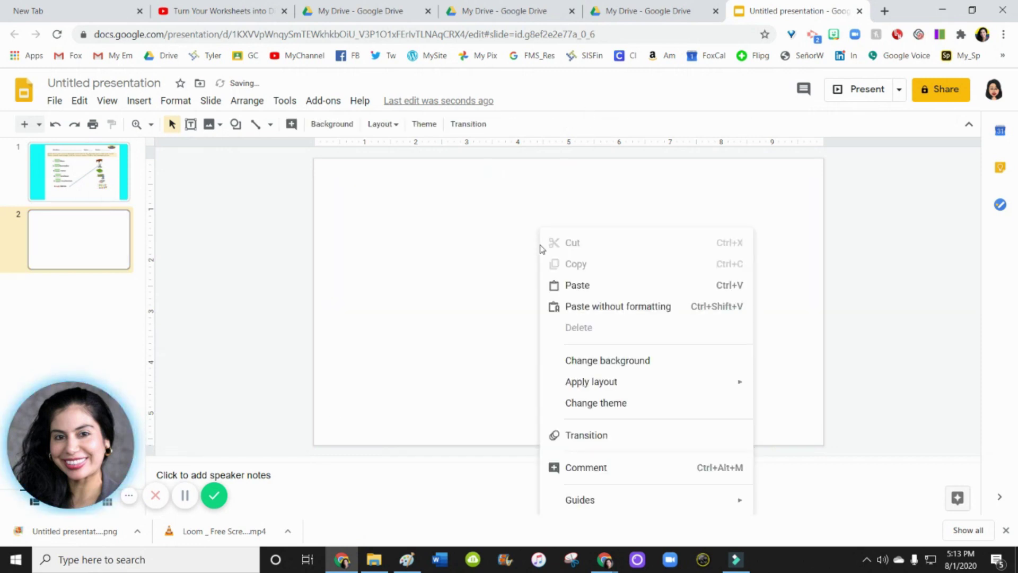
left_click(599, 360)
left_click(554, 295)
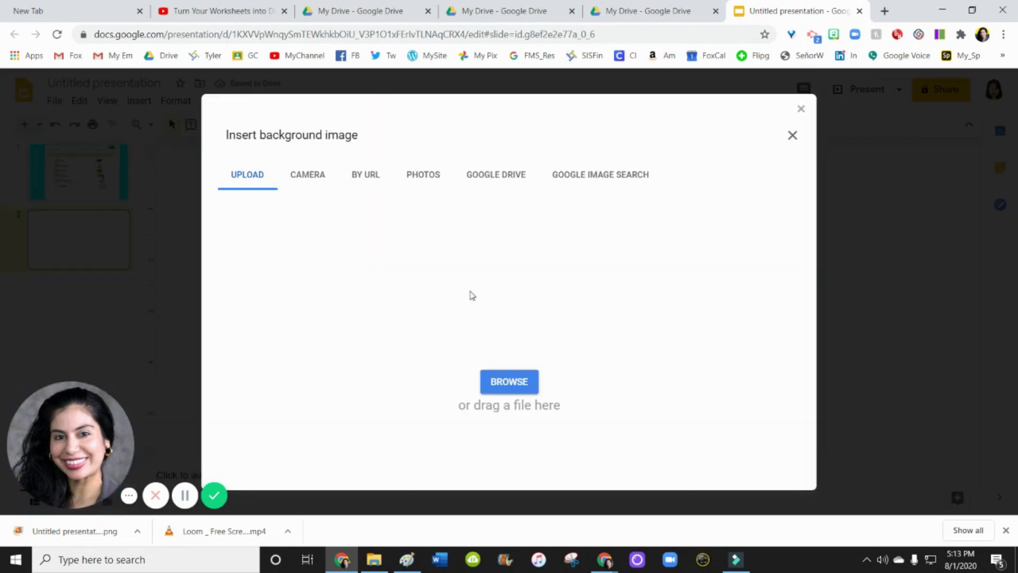
left_click(511, 382)
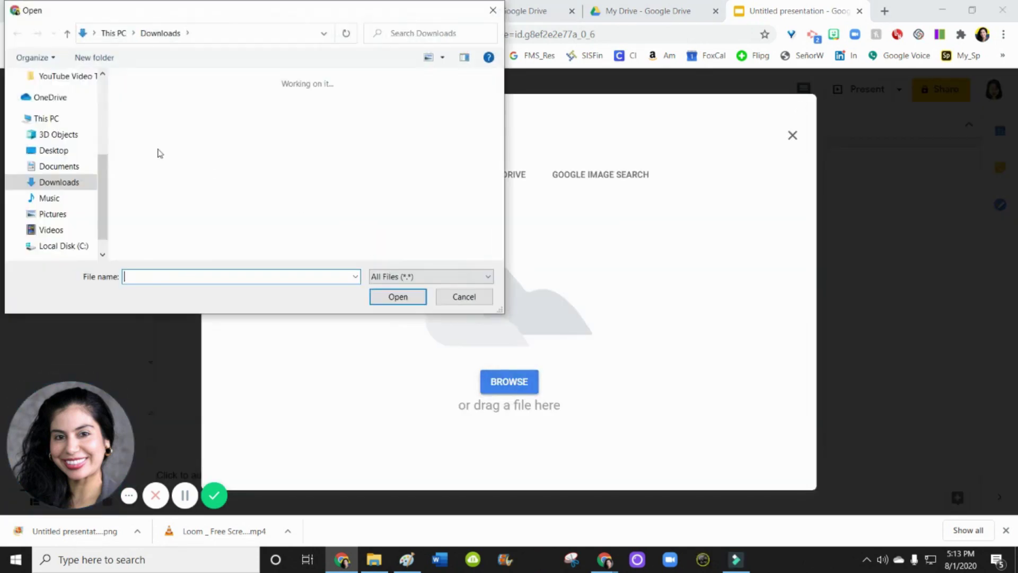
left_click(155, 139)
left_click(393, 297)
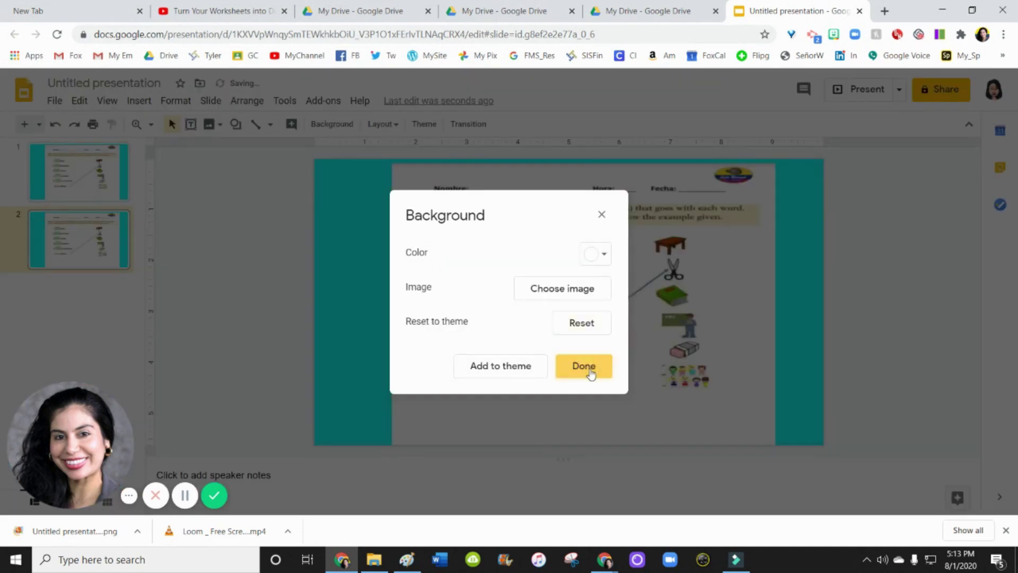
left_click(587, 365)
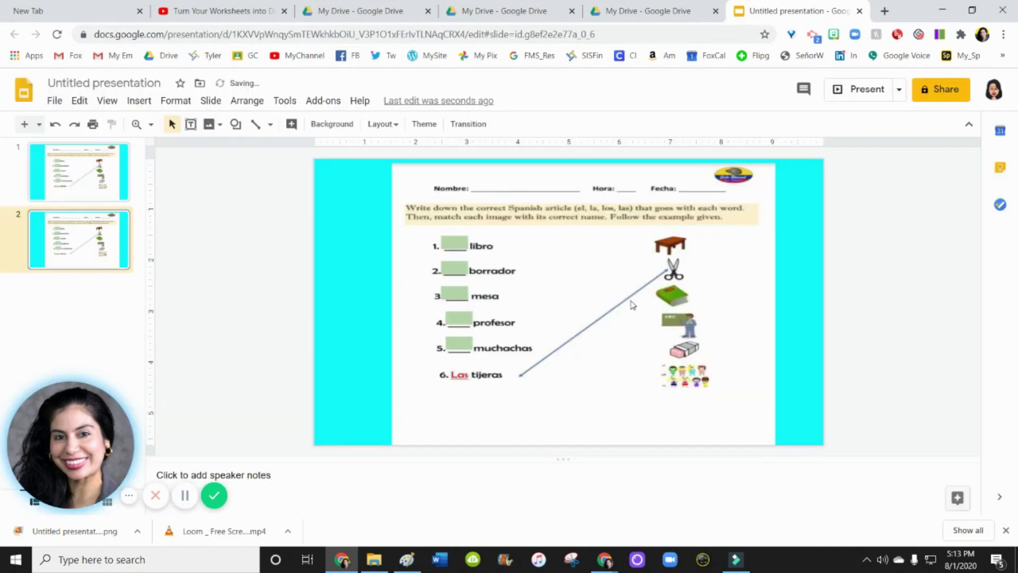
- Draw a text box over the green blank beside libro
left_click_drag(478, 227, 675, 296)
left_click(140, 102)
left_click(162, 143)
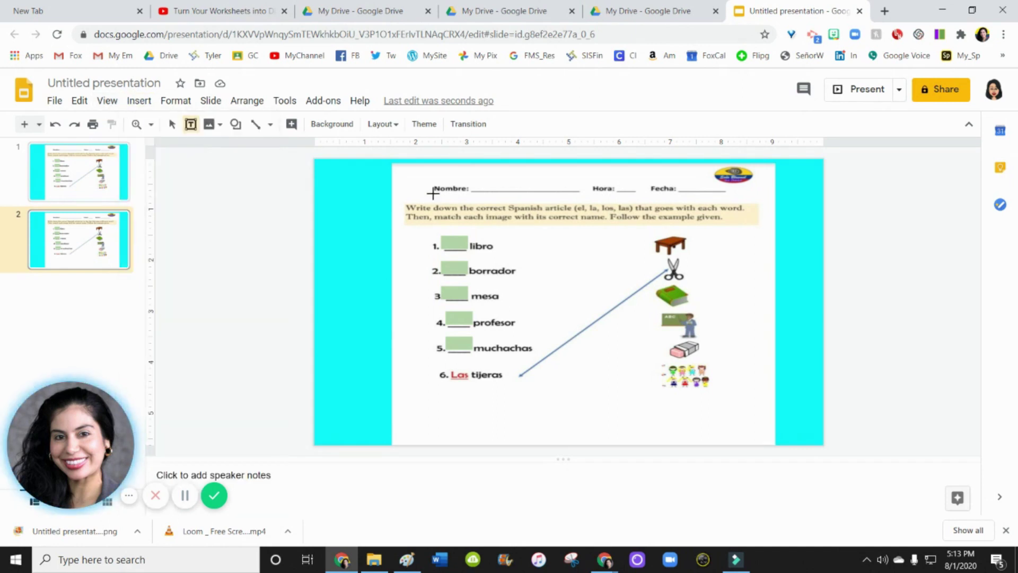
left_click_drag(455, 256, 469, 246)
left_click(454, 244)
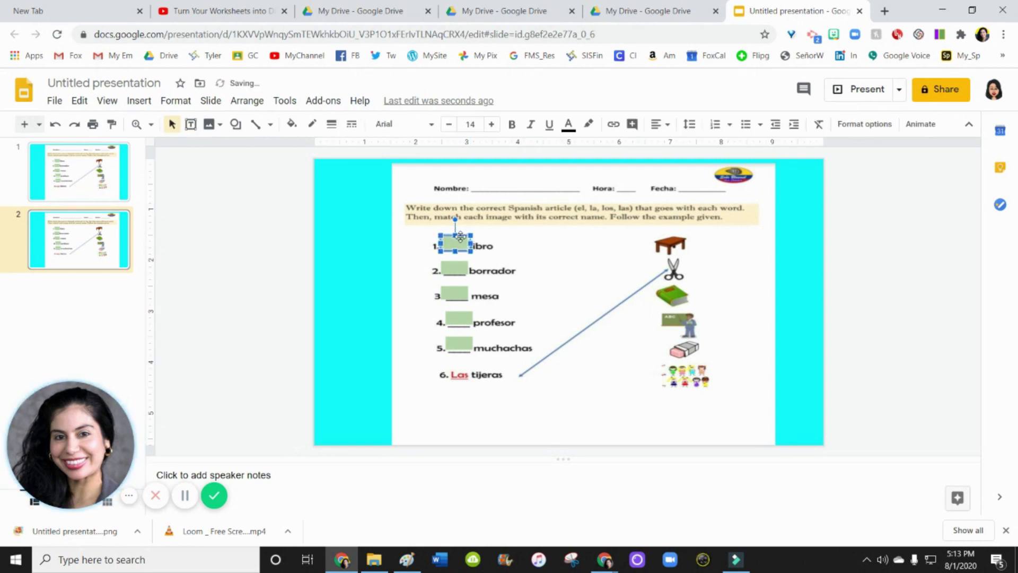
- Line up the answer boxes beside borrador, mesa and profesor
left_click_drag(457, 269, 456, 261)
left_click_drag(464, 295, 464, 302)
left_click_drag(466, 337, 468, 338)
left_click(587, 364)
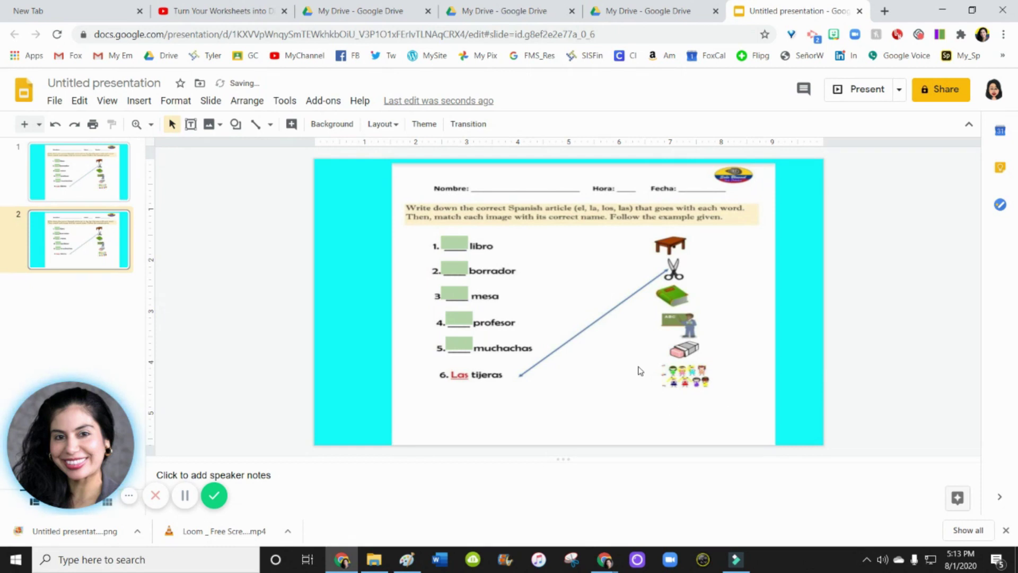
left_click(454, 245)
left_click(670, 300)
- Draw a dark red right arrow and place it below Las tijeras
left_click(140, 102)
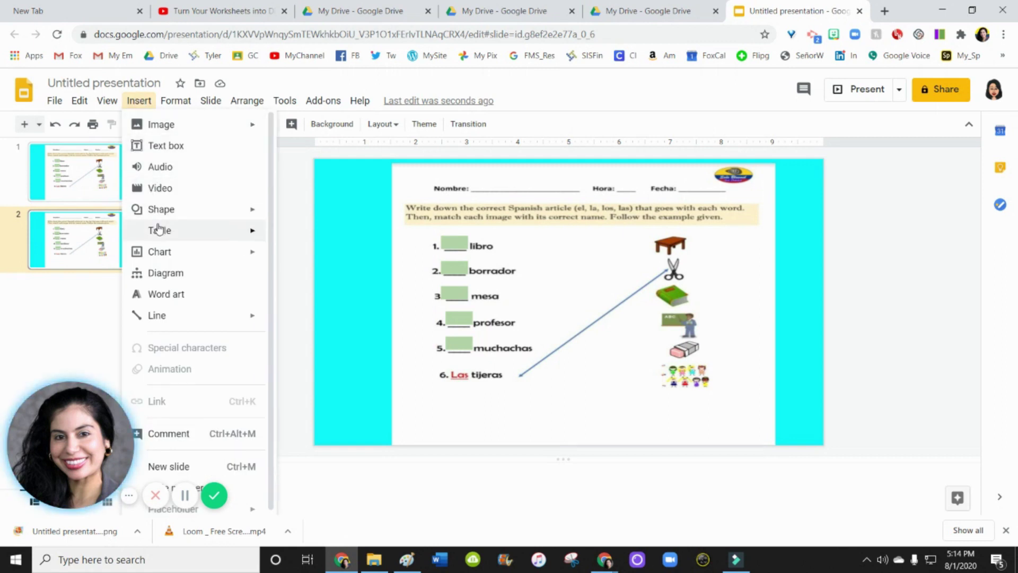
mouse_move(163, 239)
mouse_move(166, 209)
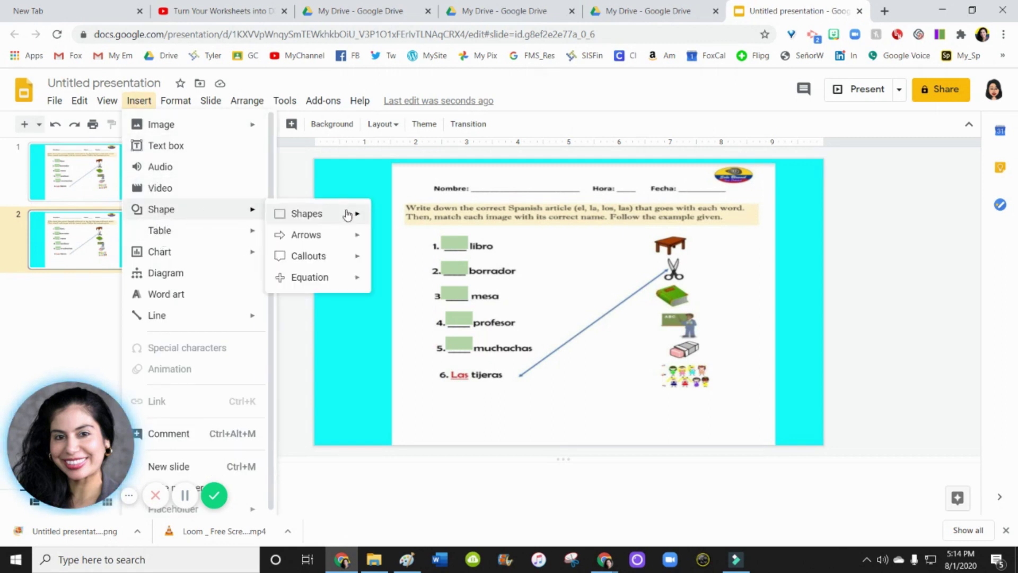
mouse_move(325, 237)
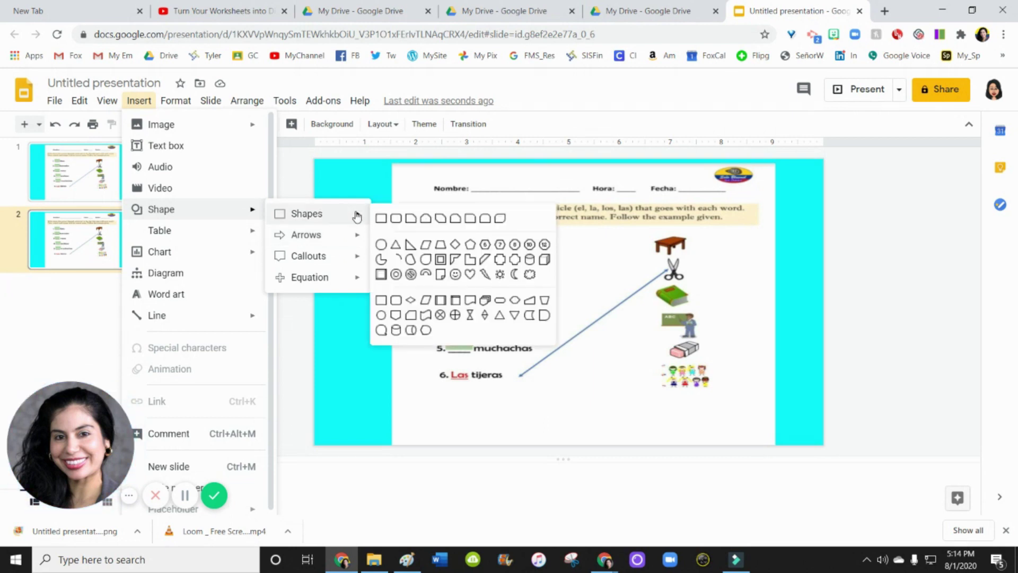
left_click(380, 239)
left_click_drag(417, 398, 636, 413)
left_click(291, 124)
left_click(312, 281)
left_click_drag(635, 413, 603, 244)
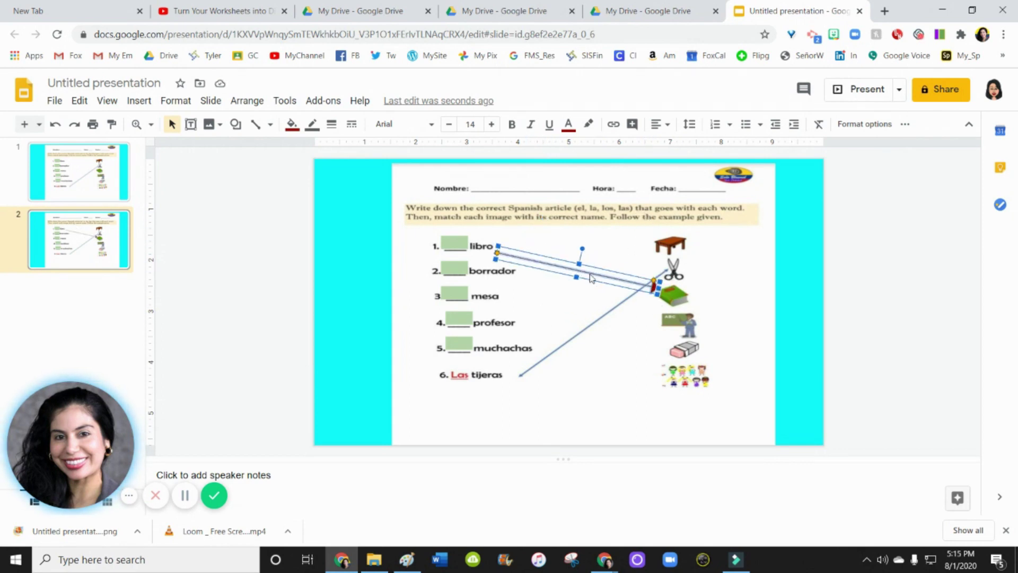
left_click_drag(591, 278, 880, 260)
- Duplicate the arrow with Ctrl+D and arrange four arrows just past the slide's right edge
key("ctrl+d")
key("ctrl+d")
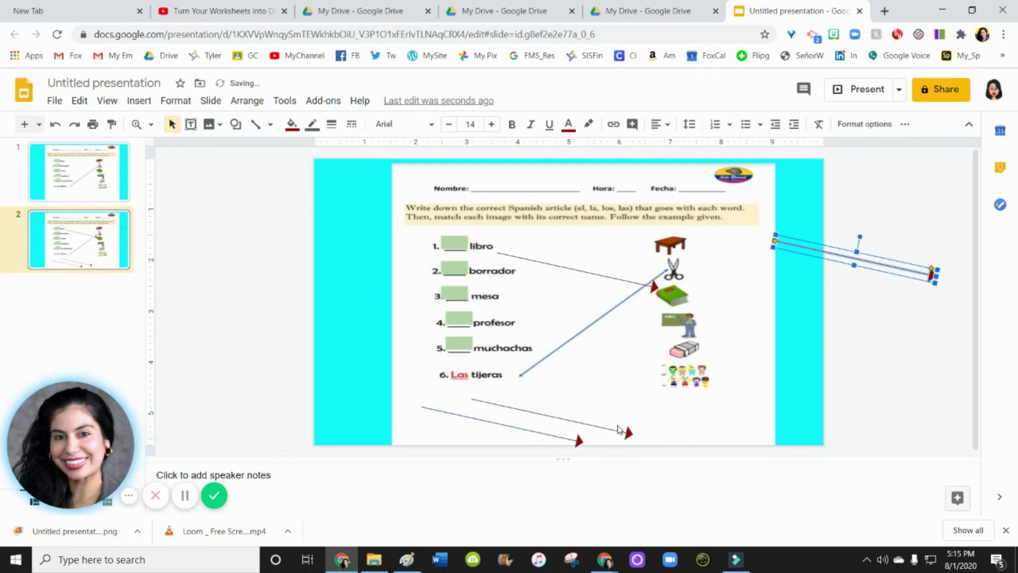
left_click_drag(616, 430, 937, 316)
left_click_drag(559, 439, 928, 361)
left_click(718, 297)
left_click(717, 297)
left_click(54, 125)
left_click(596, 273)
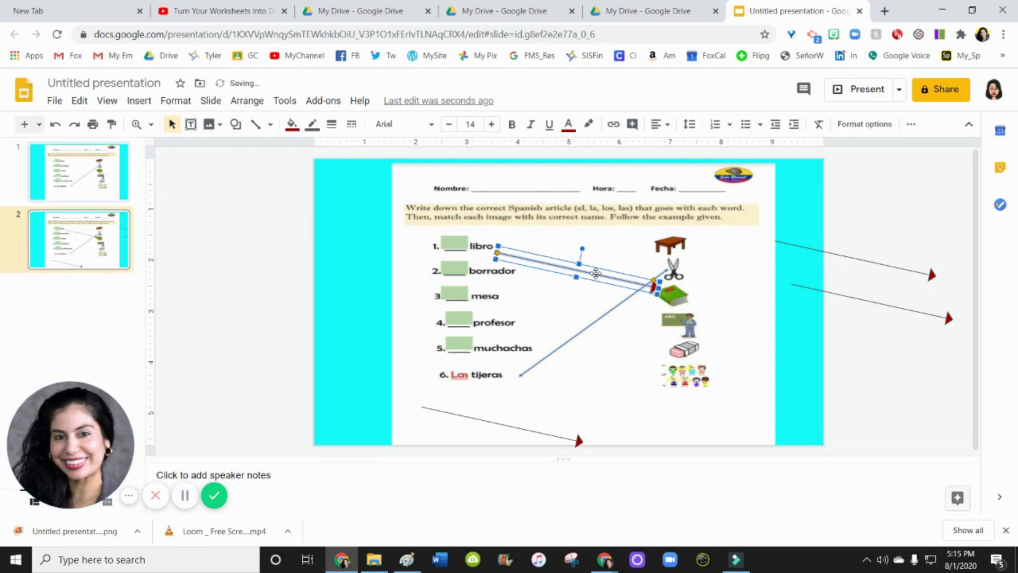
left_click_drag(627, 285, 935, 376)
left_click_drag(555, 436, 912, 413)
left_click(837, 412)
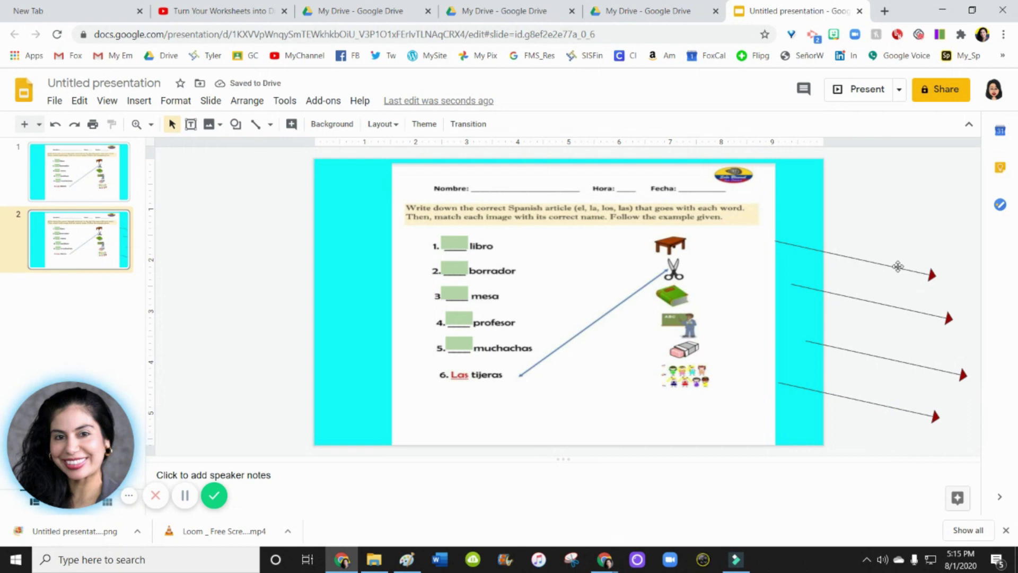
left_click_drag(898, 266, 919, 240)
left_click(450, 245)
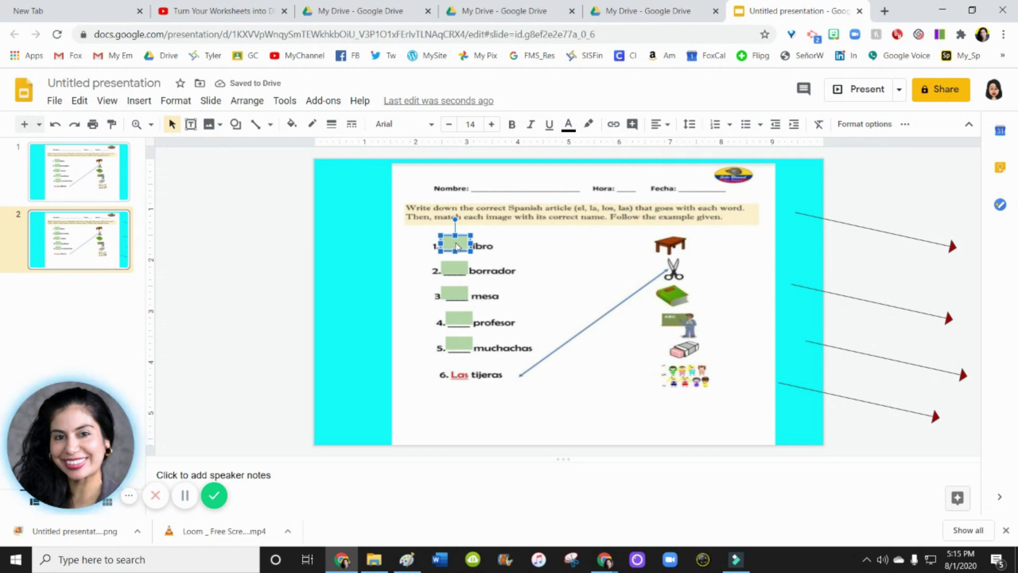
- Type 'el' into the libro and borrador answer boxes, then realign the second red arrow
double_click(456, 244)
type("el")
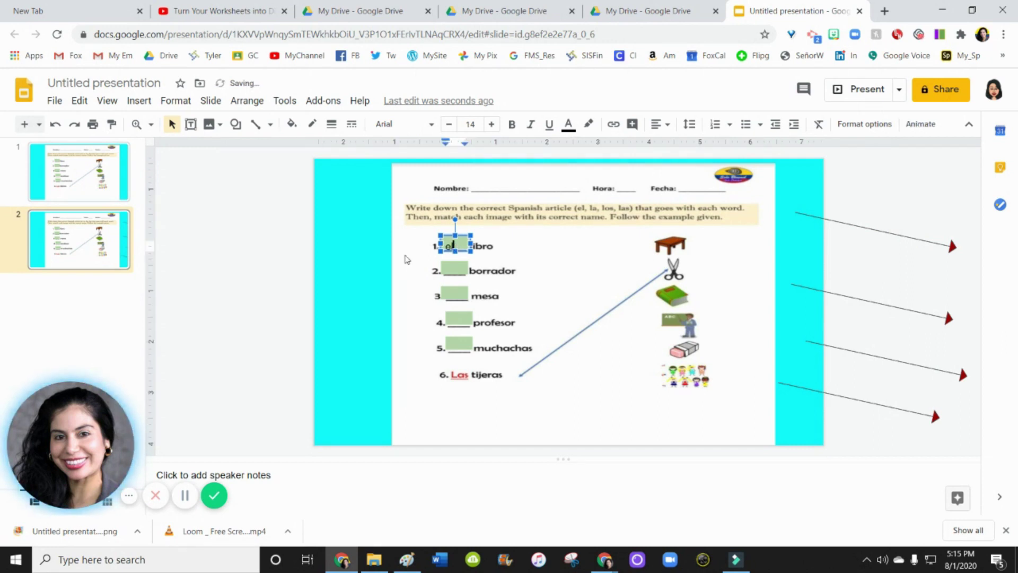
double_click(451, 272)
type("el")
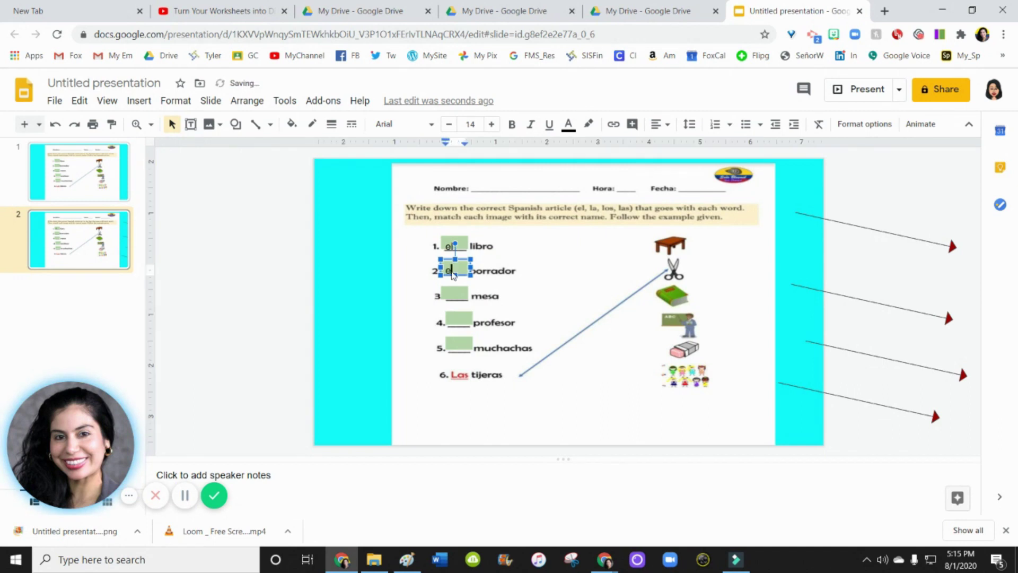
left_click(730, 416)
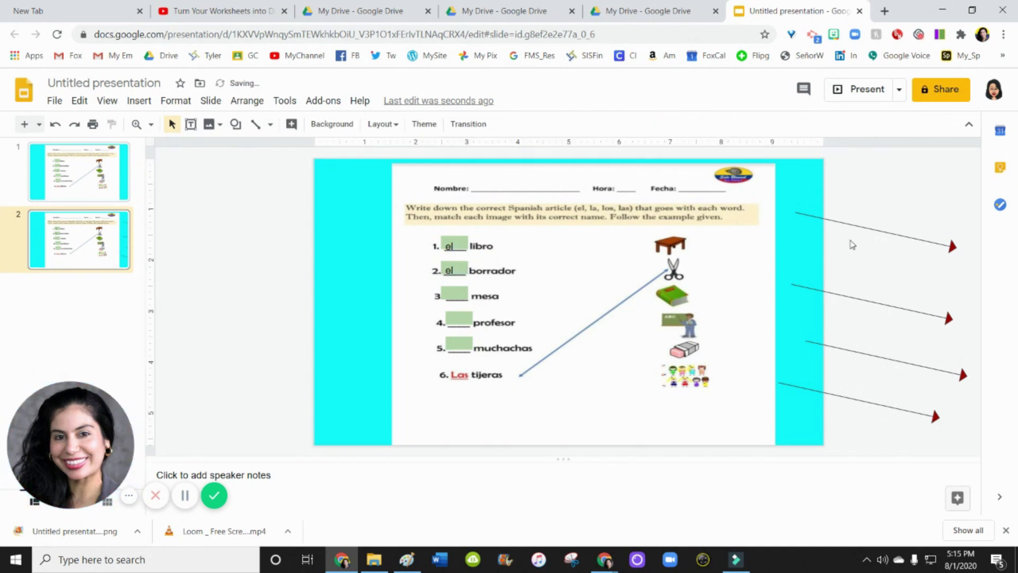
left_click_drag(854, 295, 861, 271)
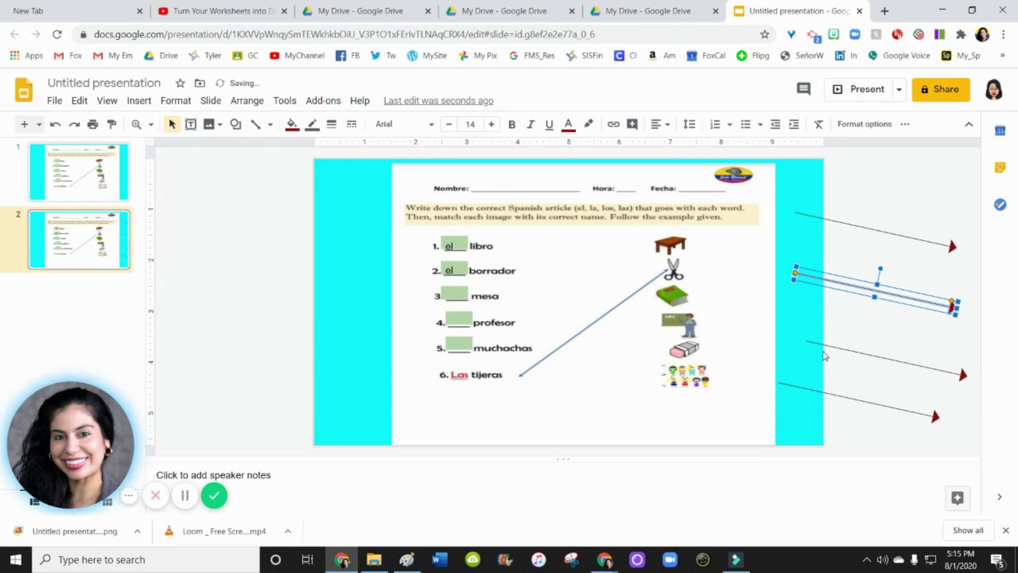
left_click(801, 331)
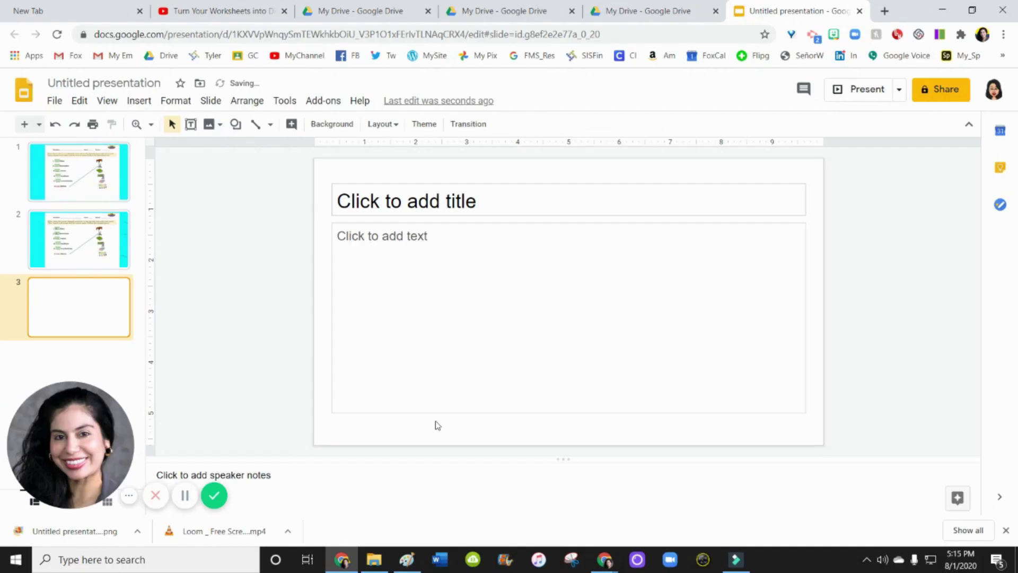
- Delete both placeholders from the new third slide
left_click_drag(437, 425, 448, 255)
left_click_drag(447, 177, 450, 177)
key("Delete")
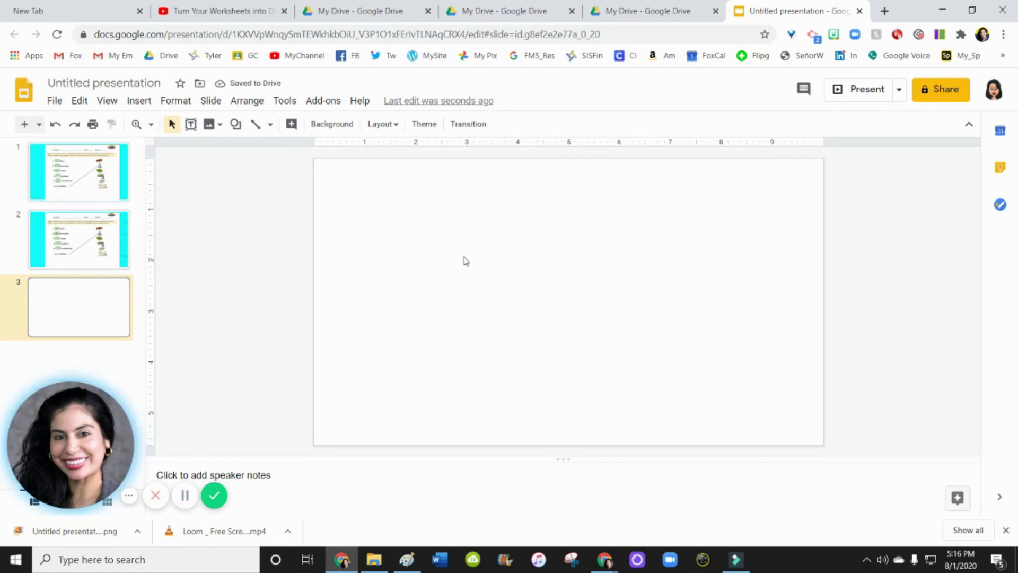
- Return to slide 1 and check the worksheet image and the libro answer box
left_click(97, 192)
left_click(541, 258)
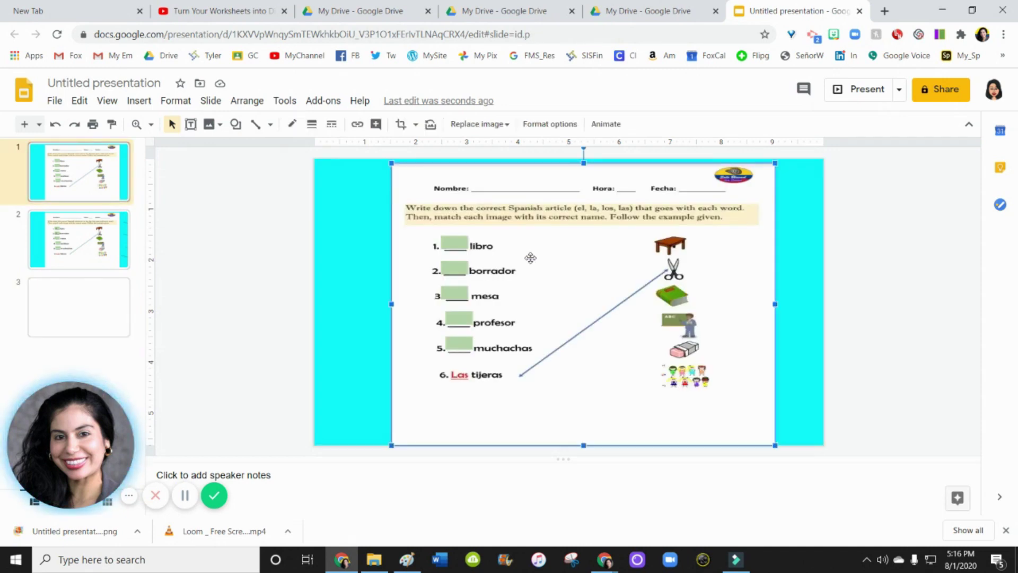
left_click(456, 243)
left_click(823, 284)
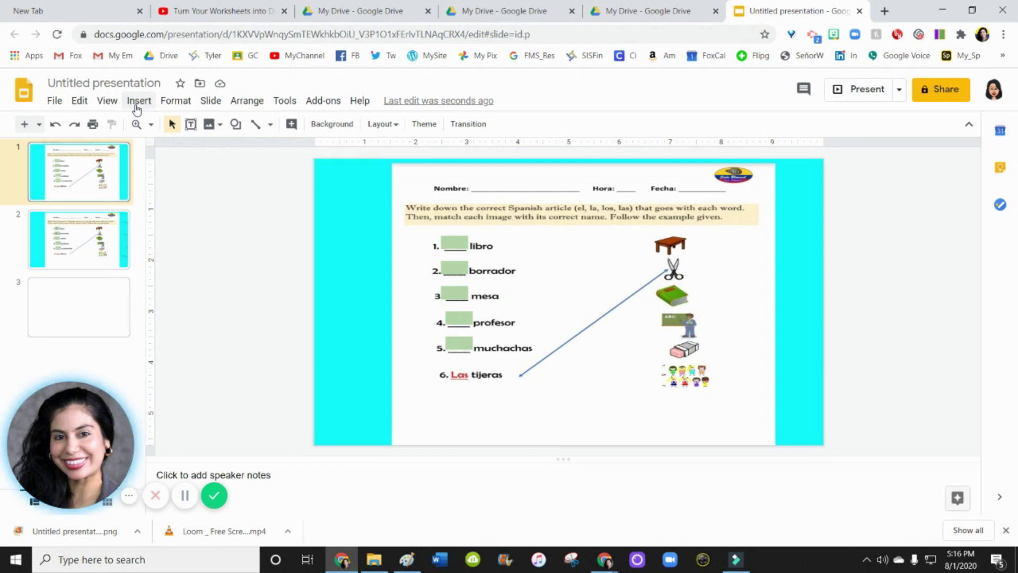
- Launch Snipping Tool from the taskbar, dismiss Windows search, and bring the slides back to front
left_click(571, 561)
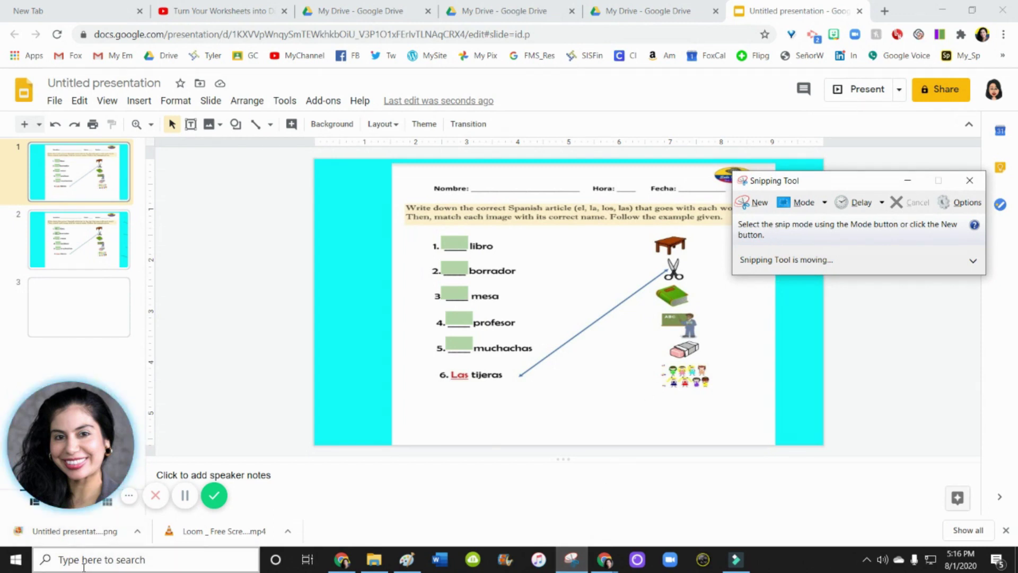
left_click(83, 566)
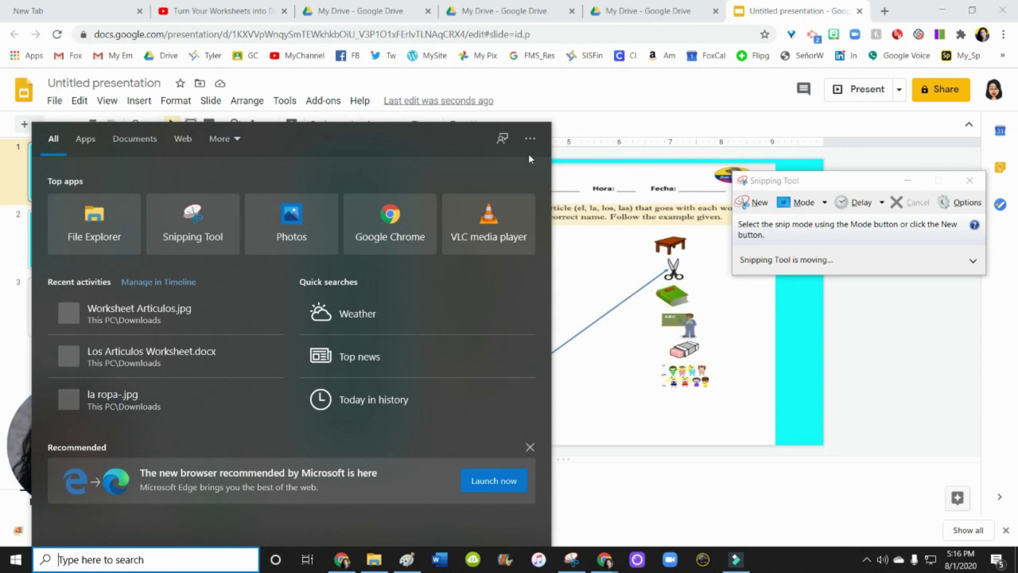
left_click(531, 447)
left_click(679, 506)
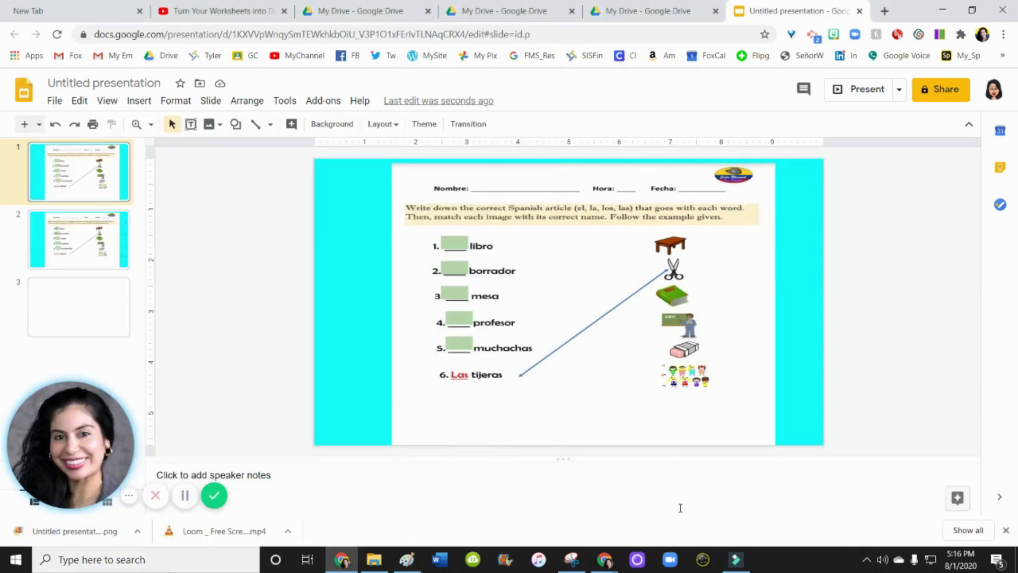
- Copy the worksheet image, paste a duplicate and shift it right over the original
left_click(605, 274)
right_click(716, 297)
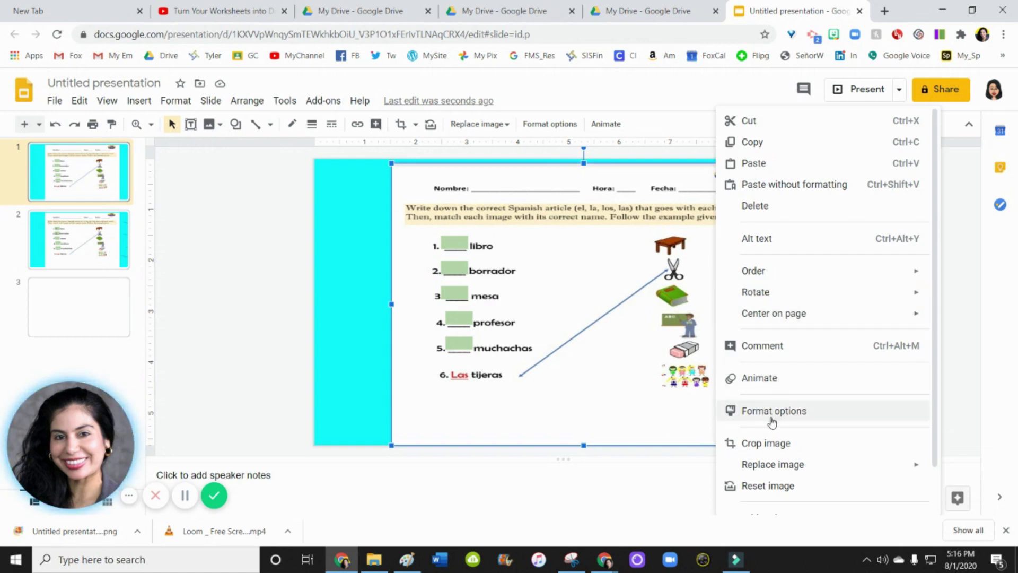
left_click(765, 152)
right_click(801, 324)
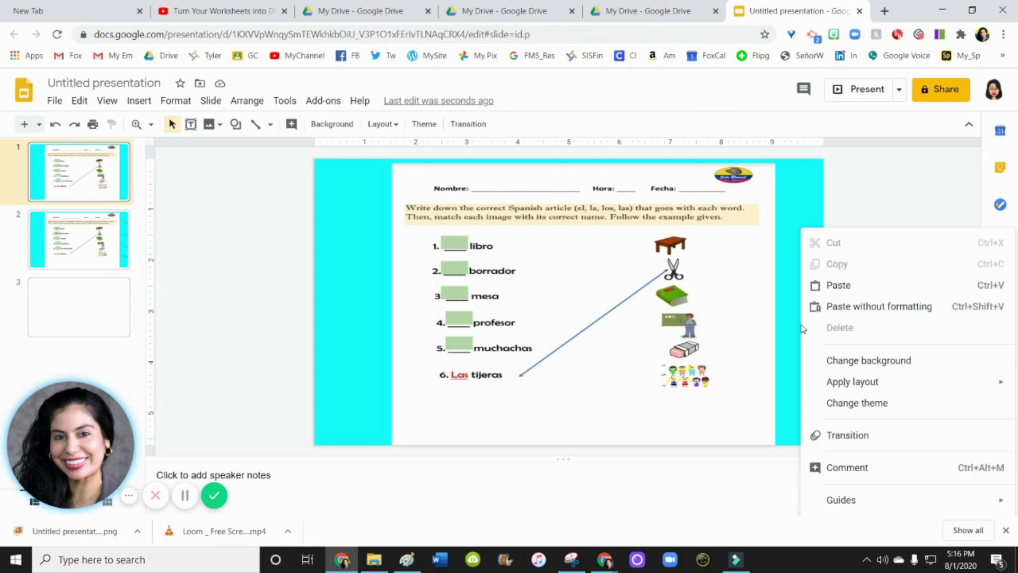
left_click(823, 288)
left_click_drag(732, 285, 872, 285)
right_click(766, 281)
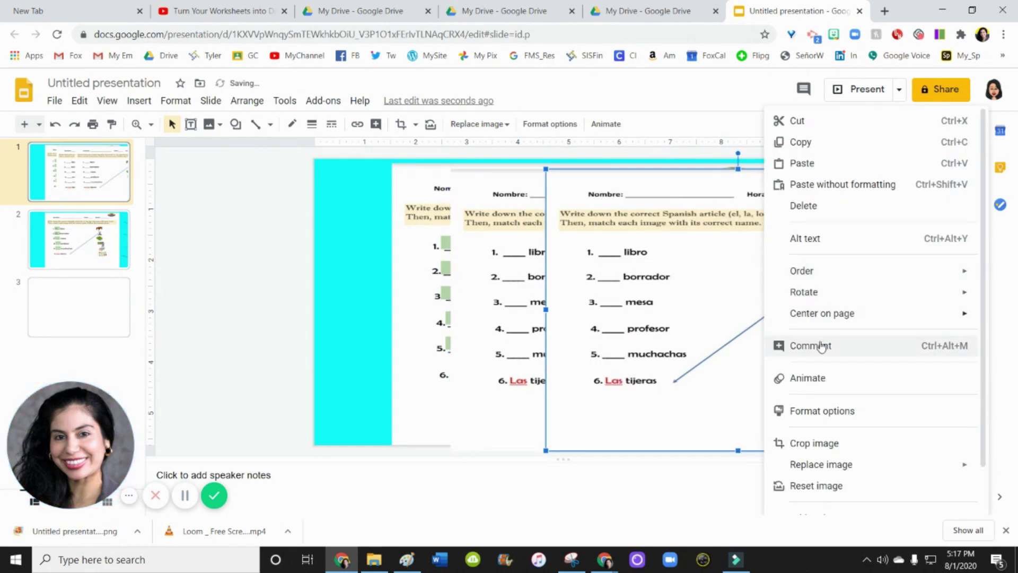
left_click(823, 445)
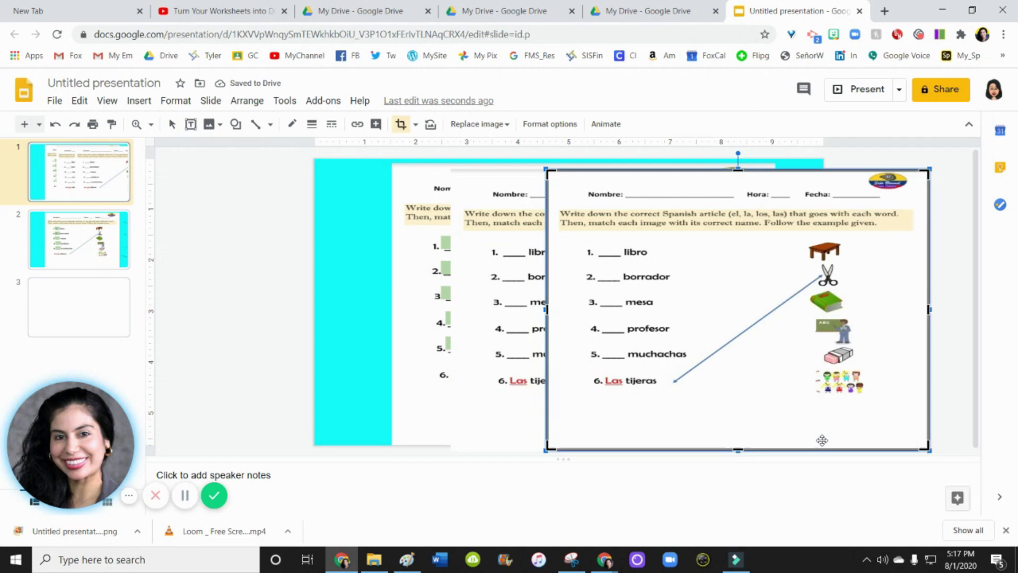
- Crop a worksheet copy down to the table picture and move it into the right margin
left_click_drag(546, 310, 802, 307)
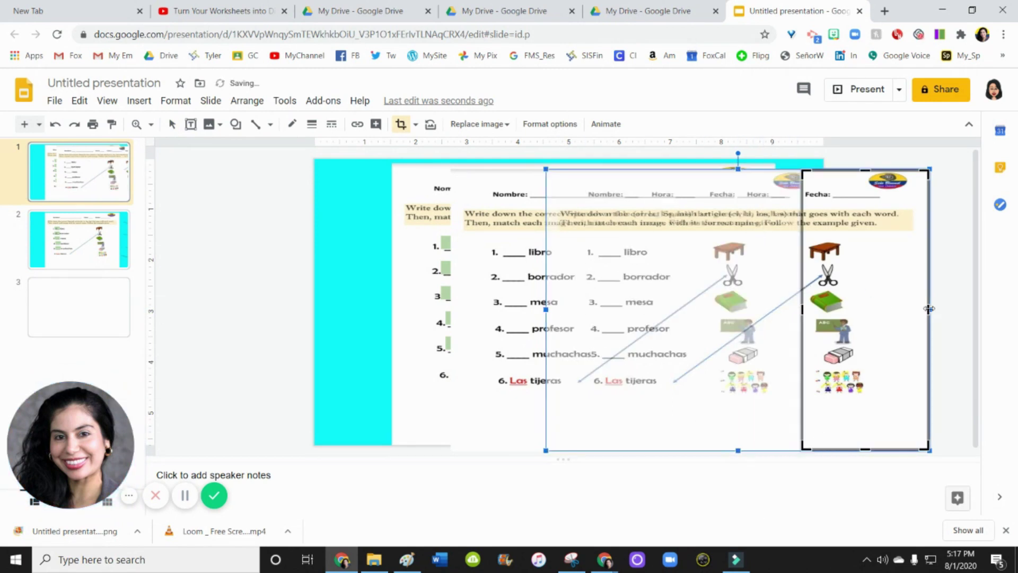
left_click_drag(928, 307, 842, 295)
left_click_drag(822, 173, 822, 238)
left_click_drag(816, 442, 858, 260)
key("Return")
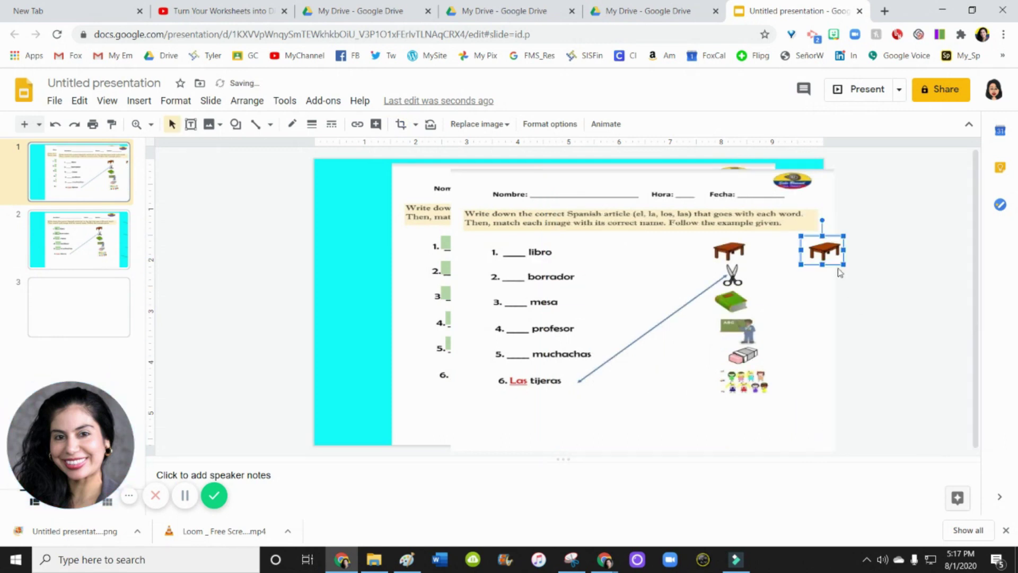
mouse_move(826, 248)
left_mouse_down()
mouse_move(822, 265)
mouse_move(808, 255)
left_mouse_up()
left_click(809, 336)
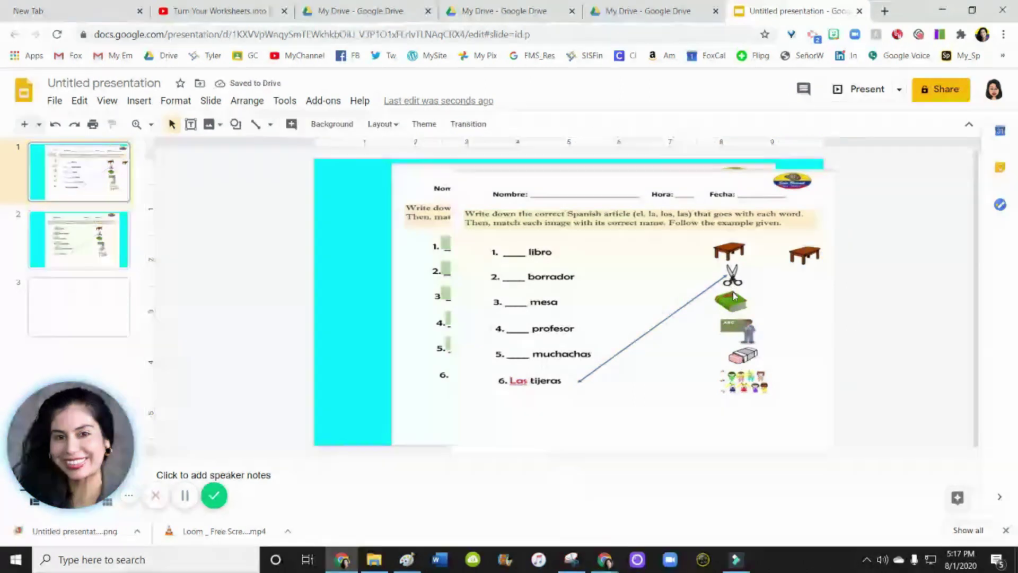
- Crop the next worksheet copy down to just the scissors picture
mouse_move(677, 342)
left_mouse_down()
mouse_move(629, 338)
mouse_move(689, 340)
left_mouse_up()
right_click(689, 339)
left_click(750, 441)
left_click_drag(659, 164, 660, 258)
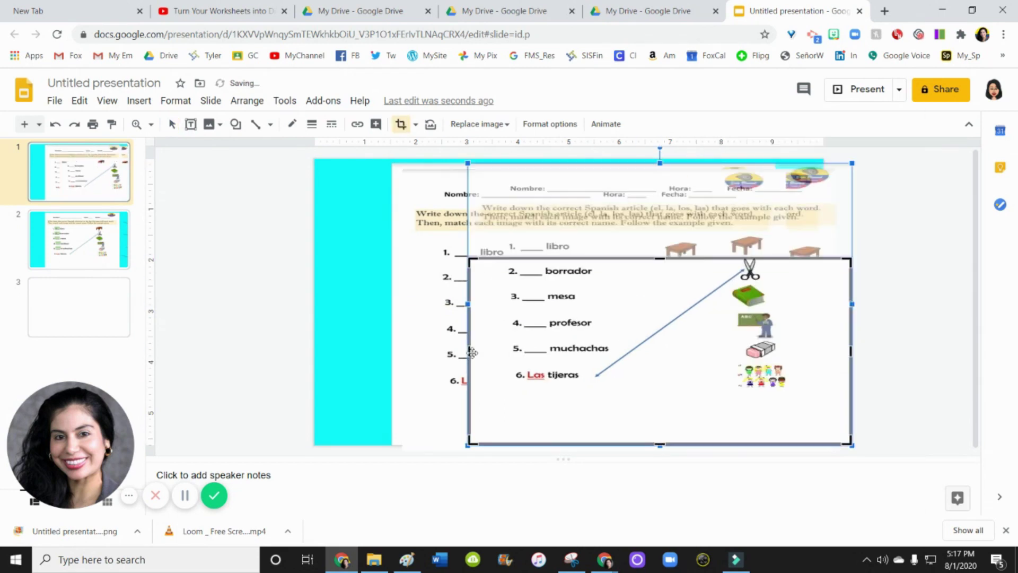
left_click_drag(467, 303, 732, 301)
left_click_drag(852, 304, 762, 304)
left_click_drag(748, 443, 806, 285)
key("Return")
- Crop another worksheet copy down to the book picture
double_click(610, 318)
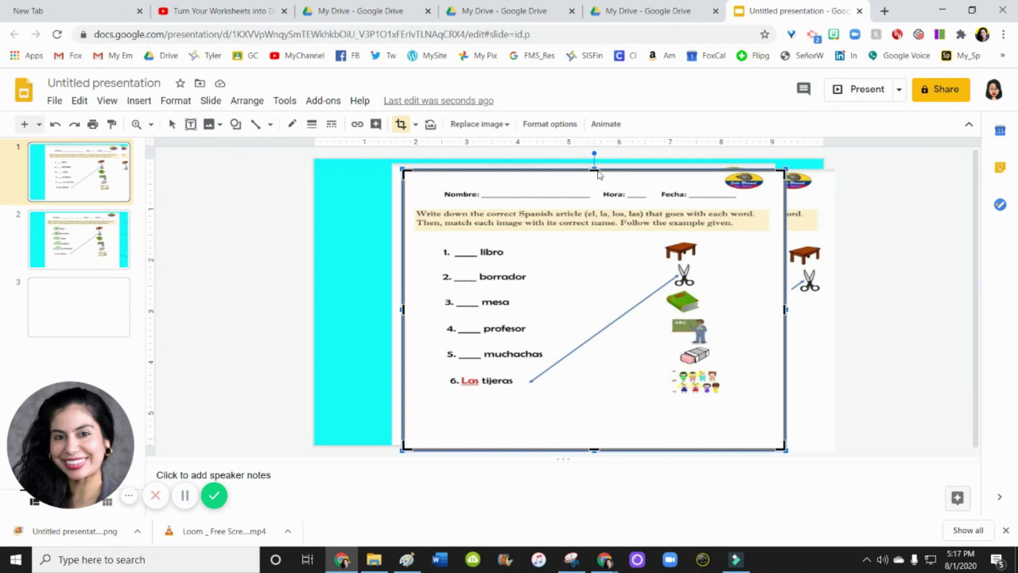
left_click_drag(595, 169, 627, 286)
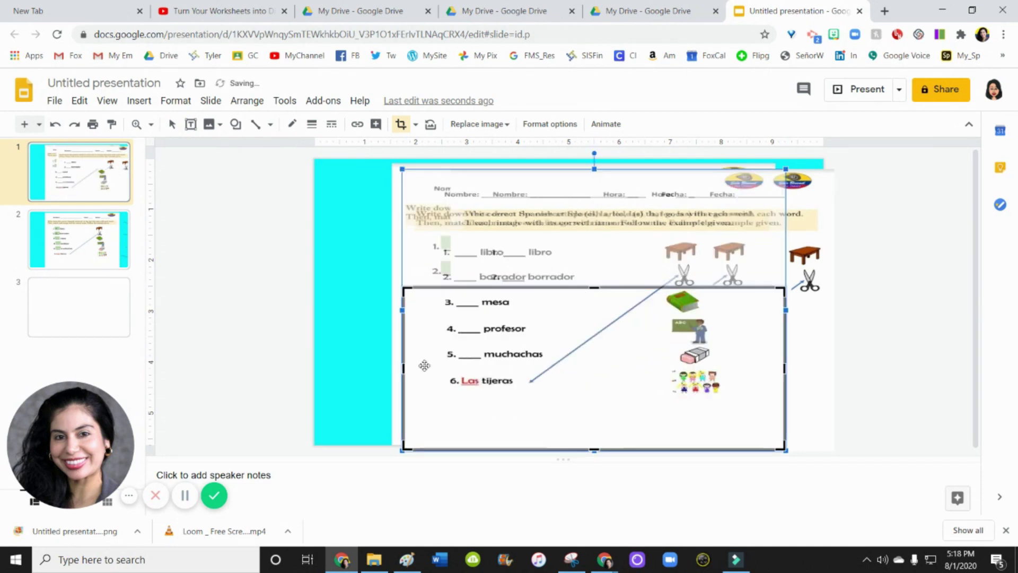
left_click_drag(403, 310, 666, 309)
left_click_drag(785, 366, 724, 366)
key("Return")
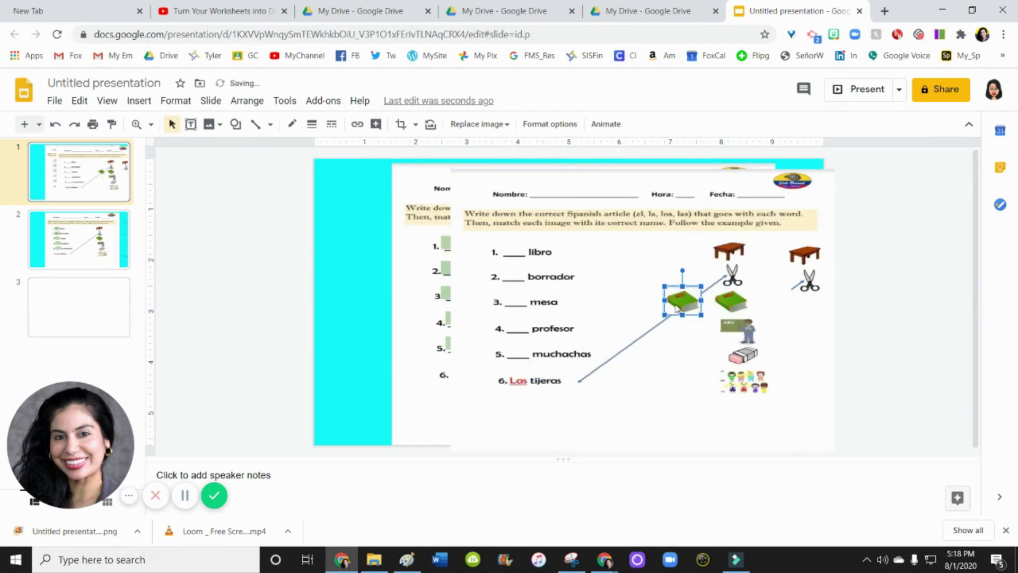
left_click(592, 294)
- Crop the next worksheet copy down to the teacher picture
left_click(658, 339)
double_click(651, 318)
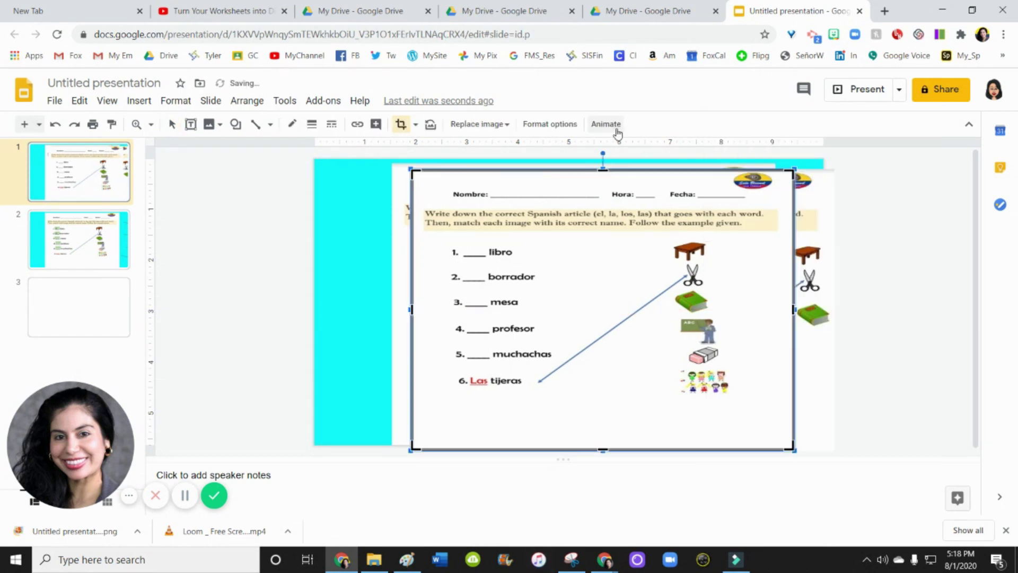
left_click_drag(652, 318, 644, 318)
left_click_drag(411, 383, 678, 382)
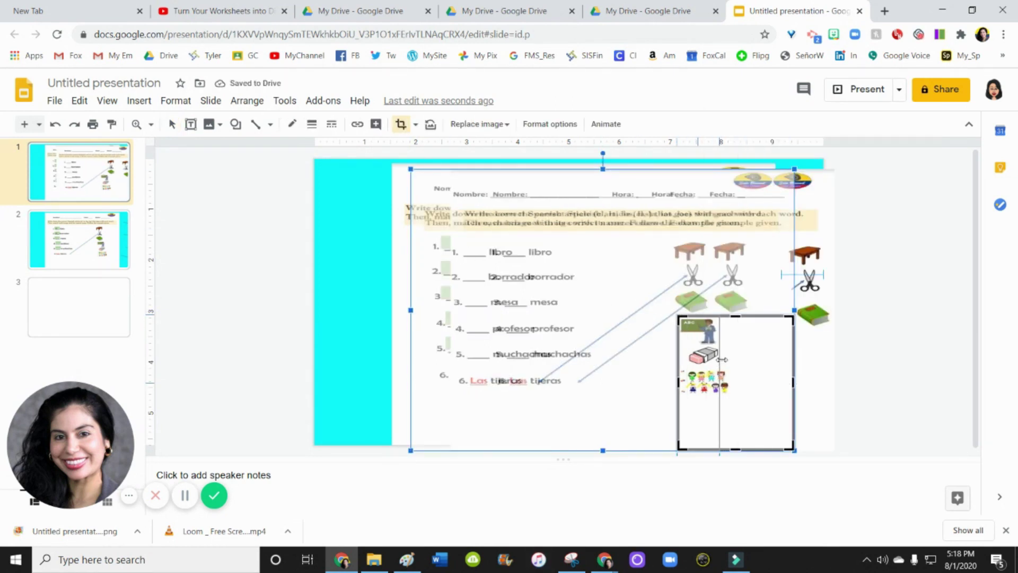
left_click_drag(794, 366, 720, 366)
left_click(706, 345)
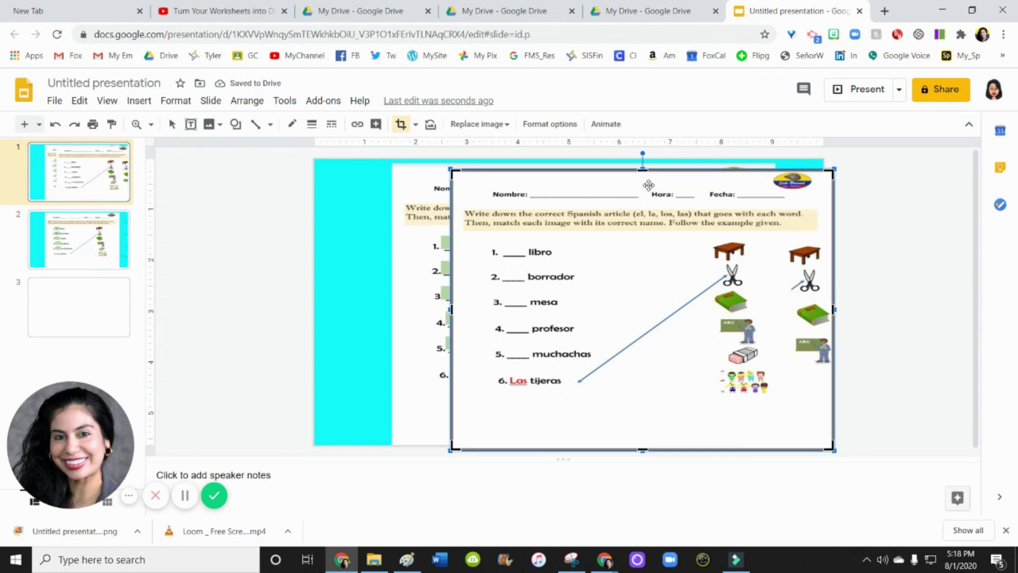
- Crop the last worksheet copy down to the eraser picture
double_click(690, 340)
left_click_drag(690, 339, 690, 344)
left_click_drag(834, 395, 763, 395)
mouse_move(466, 425)
left_mouse_down()
mouse_move(721, 425)
mouse_move(745, 374)
mouse_move(806, 379)
left_mouse_up()
left_click(684, 374)
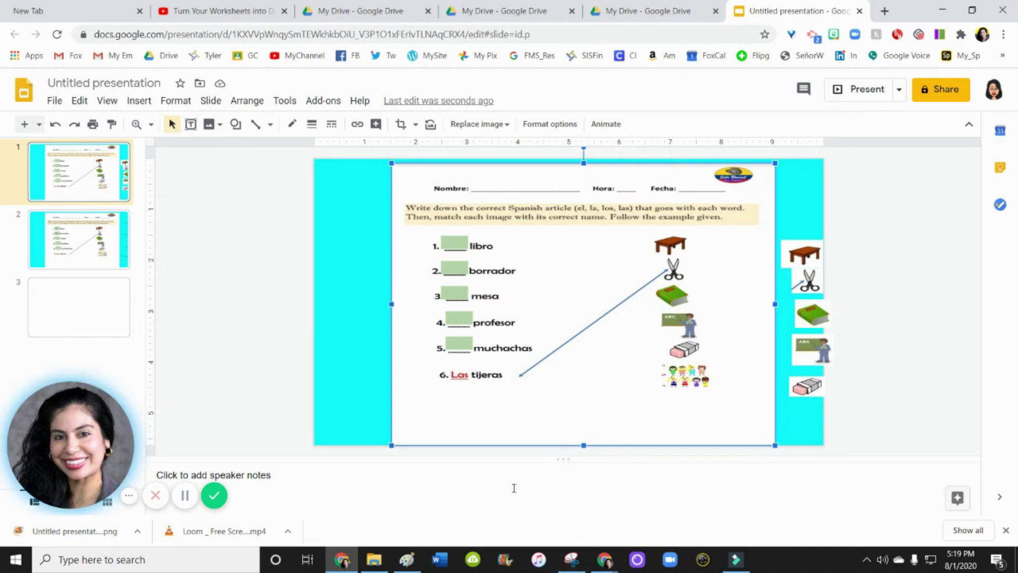
- Search Windows for 'snipping' and launch the Snipping Tool
left_click(153, 562)
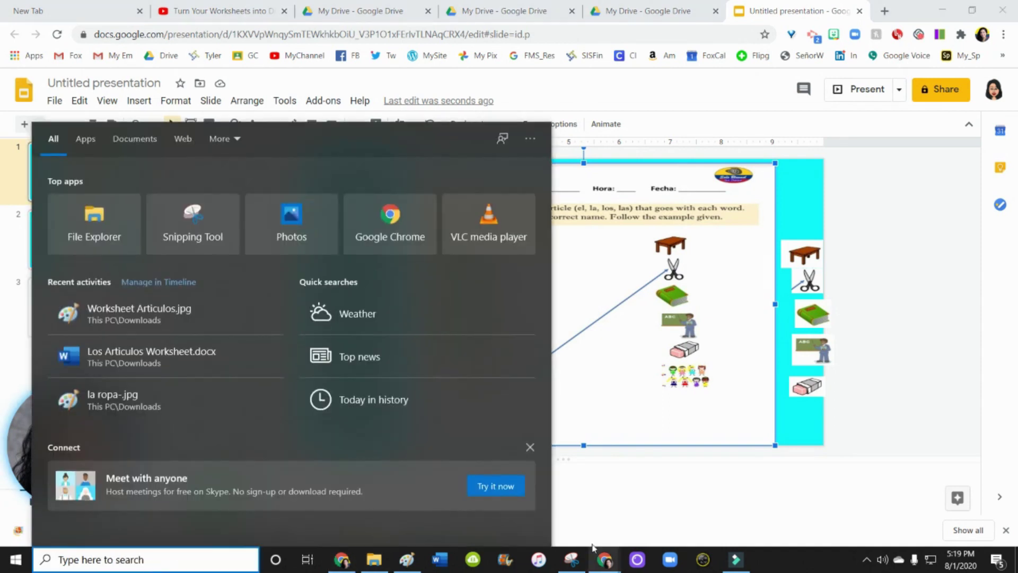
left_click(611, 523)
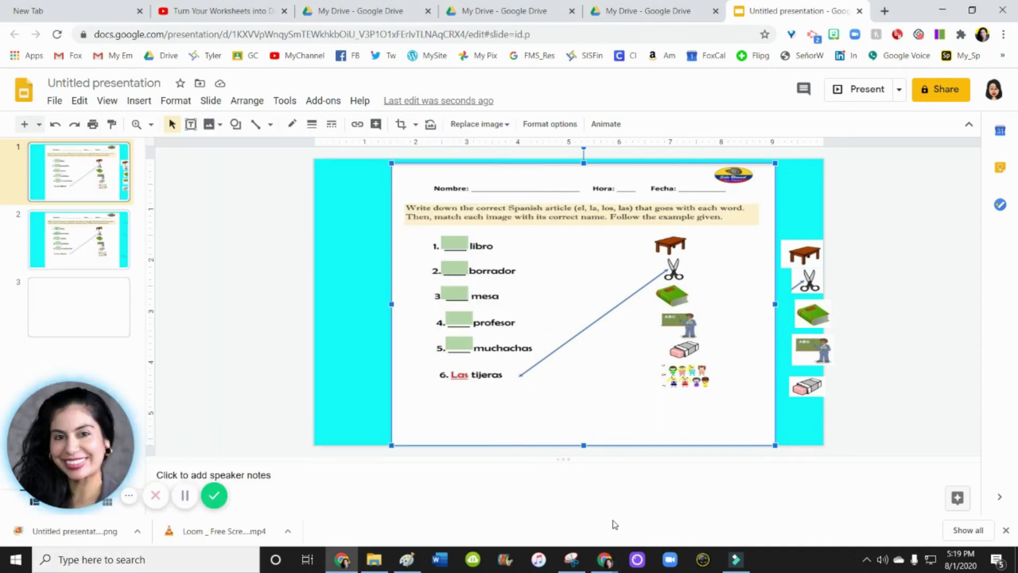
left_click(195, 561)
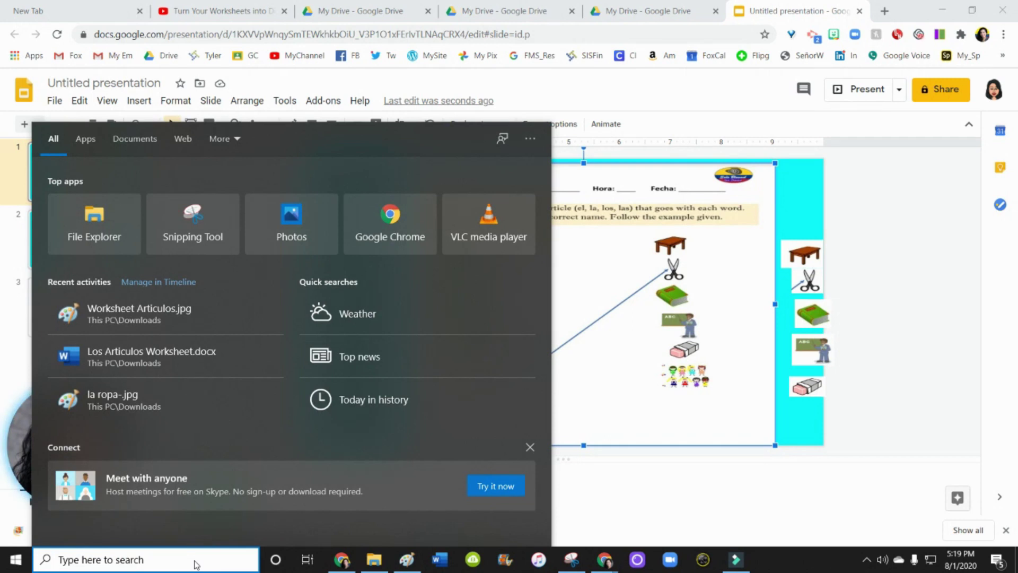
type("snipping")
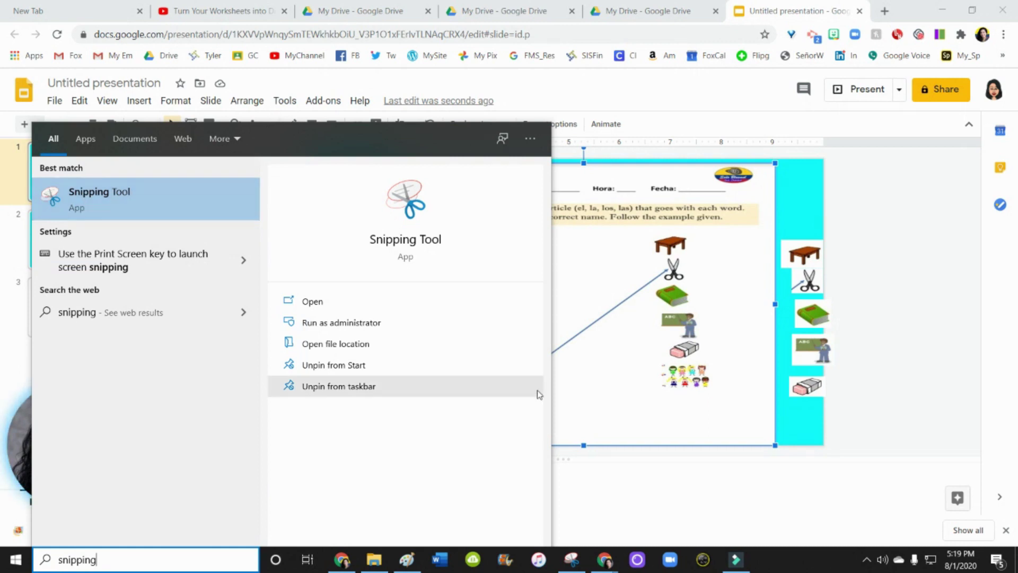
left_click(589, 494)
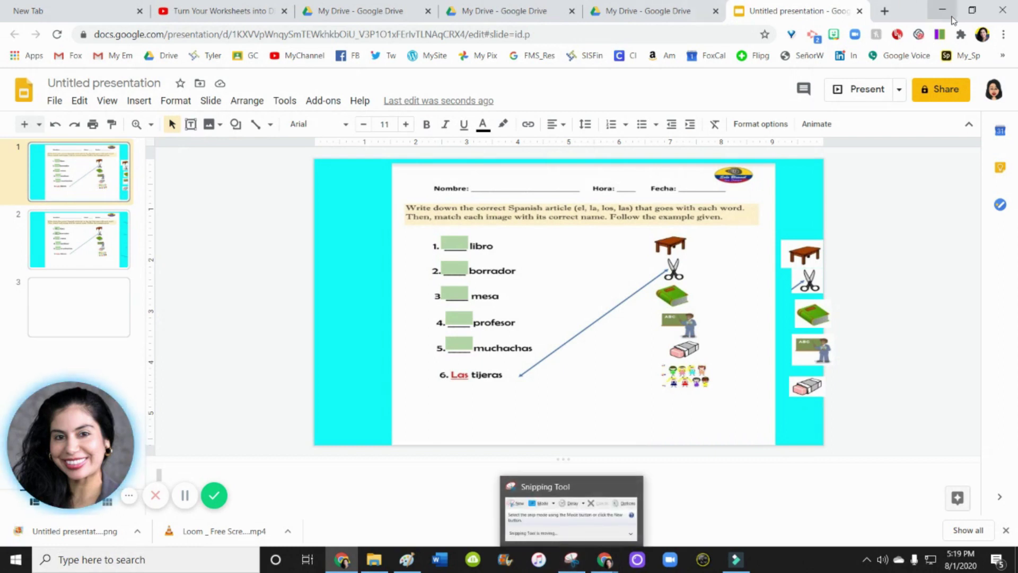
- Take a new Snipping Tool capture of the children picture
left_click(571, 563)
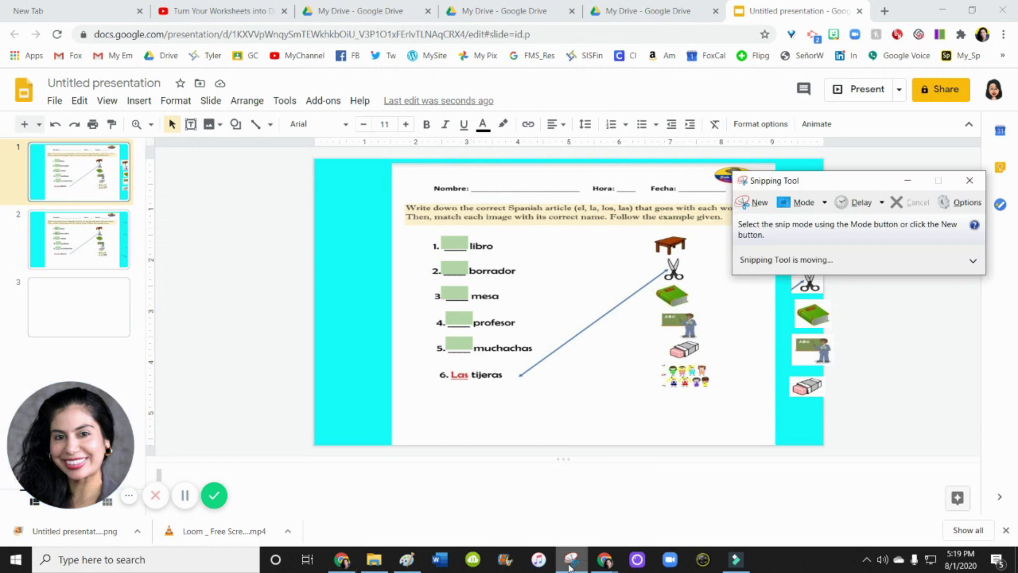
left_click(756, 201)
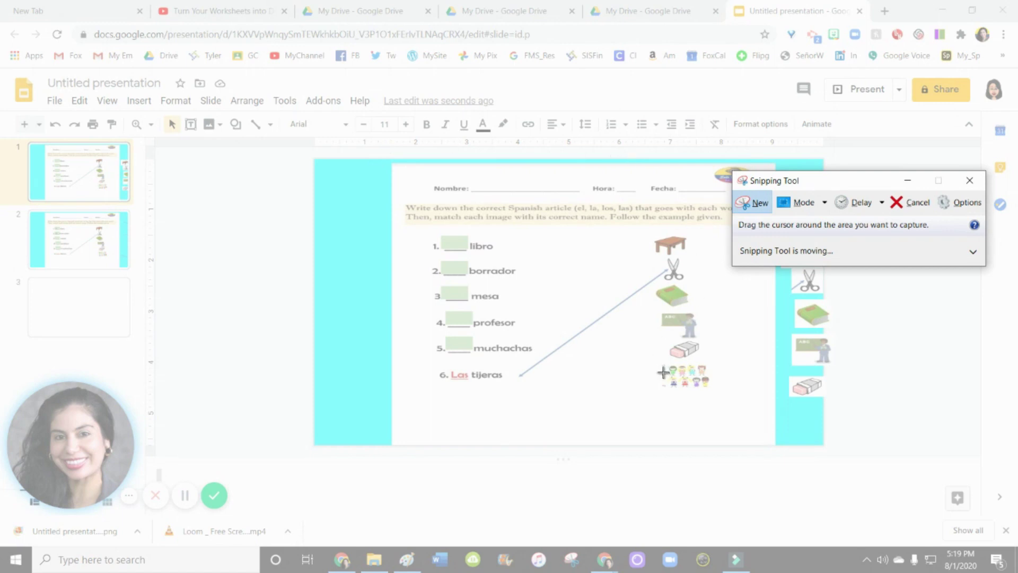
left_click_drag(653, 360, 666, 382)
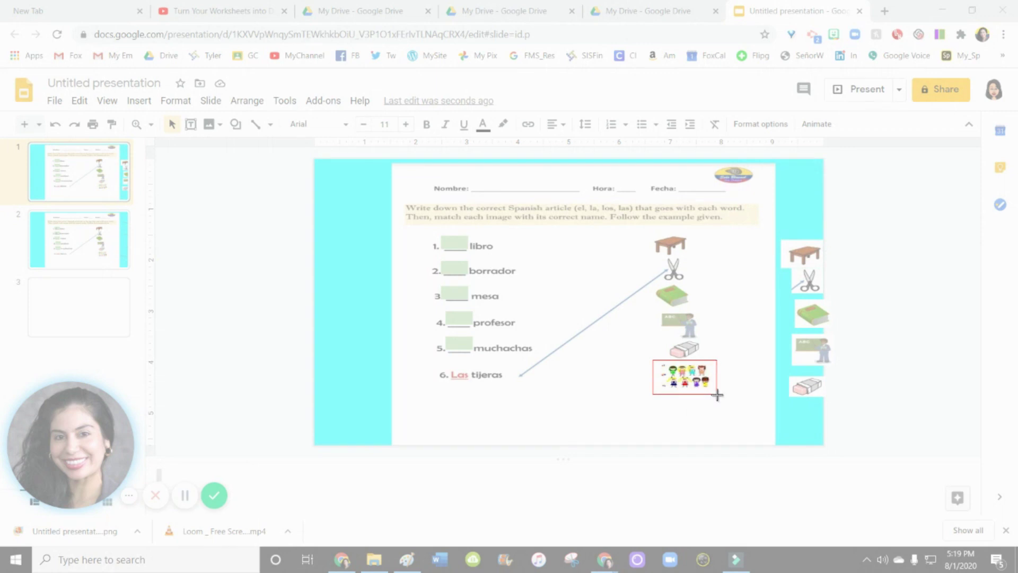
left_click_drag(717, 395, 717, 395)
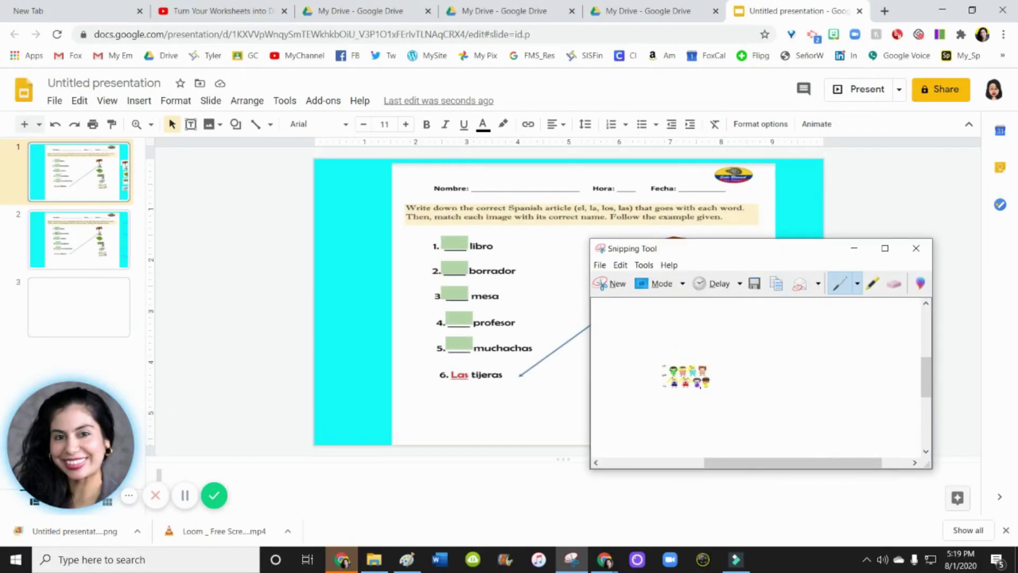
- Save the snip as the PNG 'chicas' in Downloads instead of replacing Capture.PNG
left_click(599, 266)
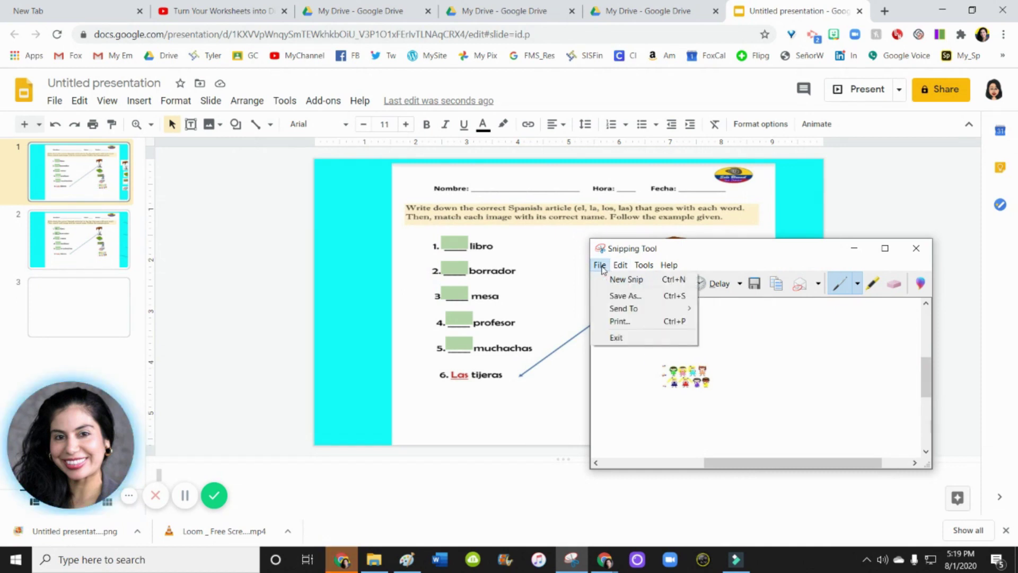
left_click(625, 296)
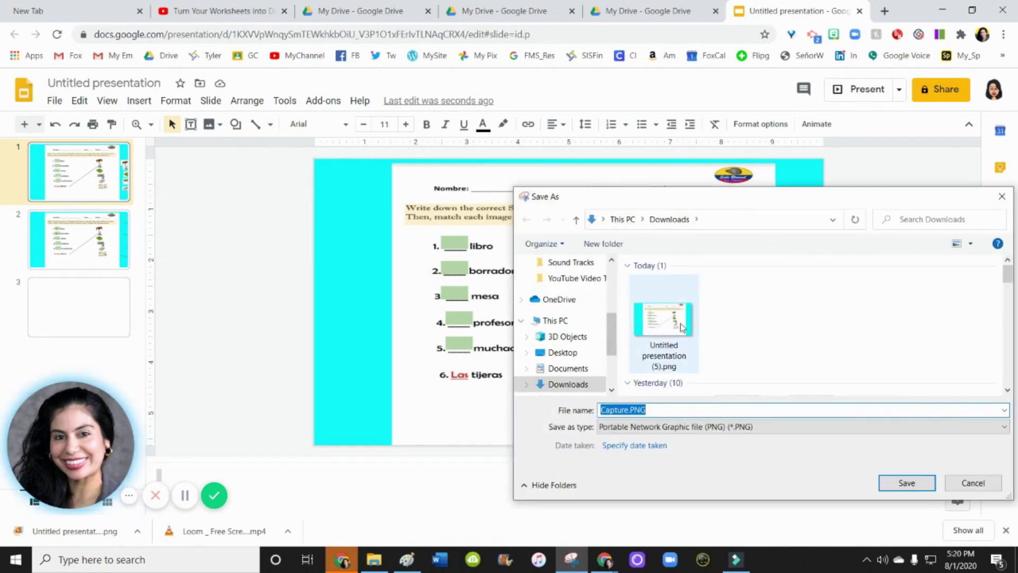
left_click(913, 483)
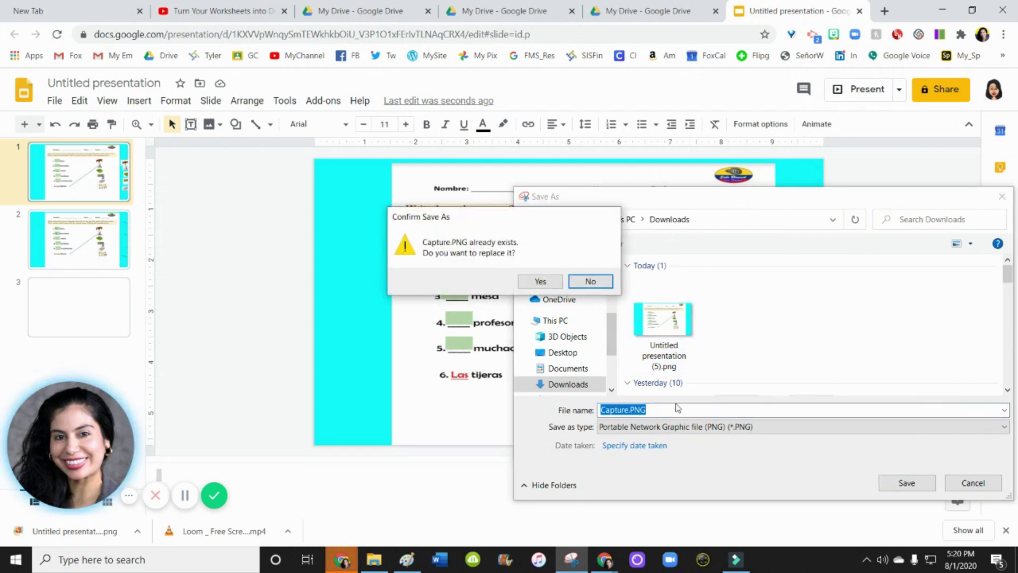
left_click(589, 282)
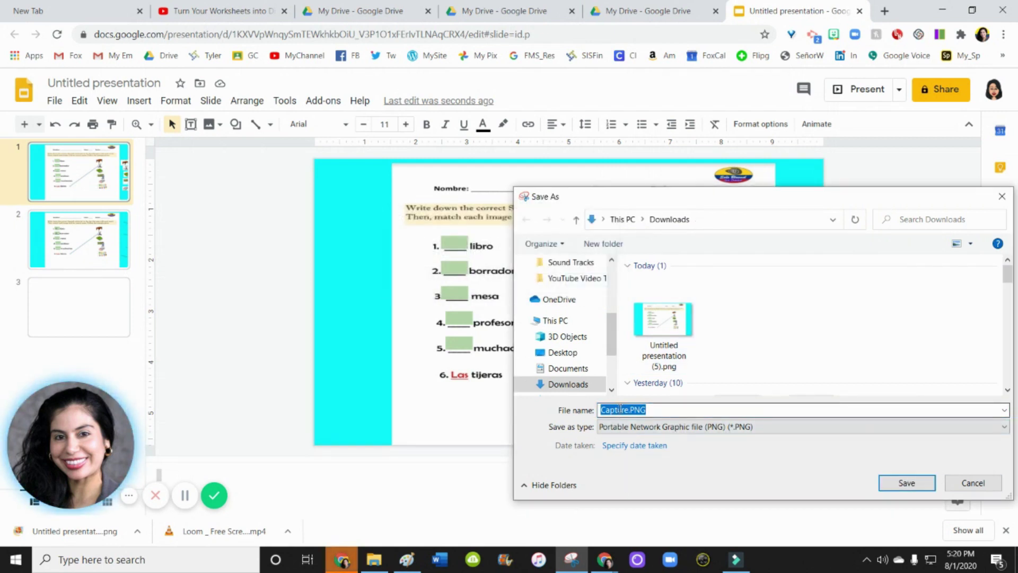
type("chicas")
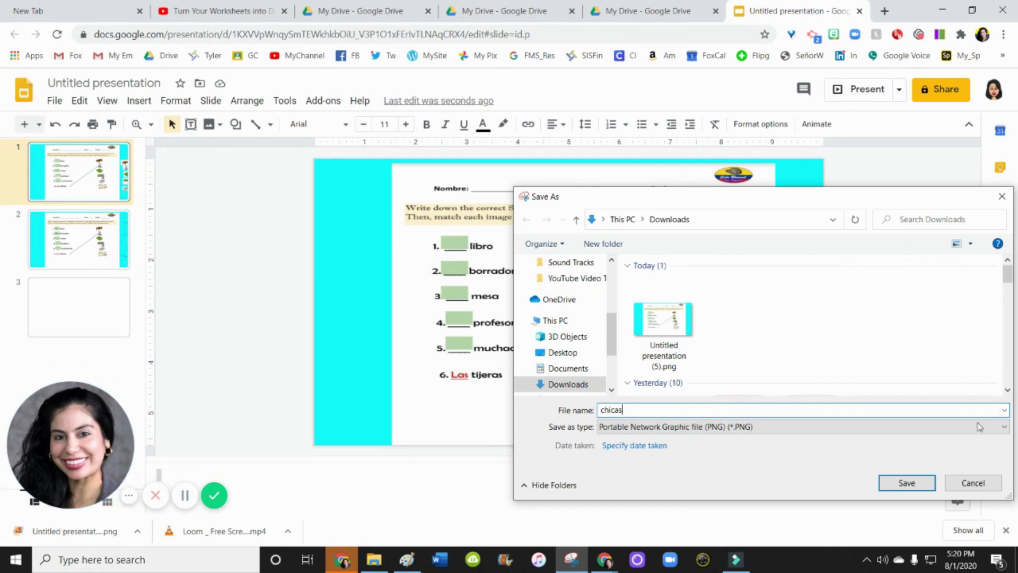
left_click(904, 485)
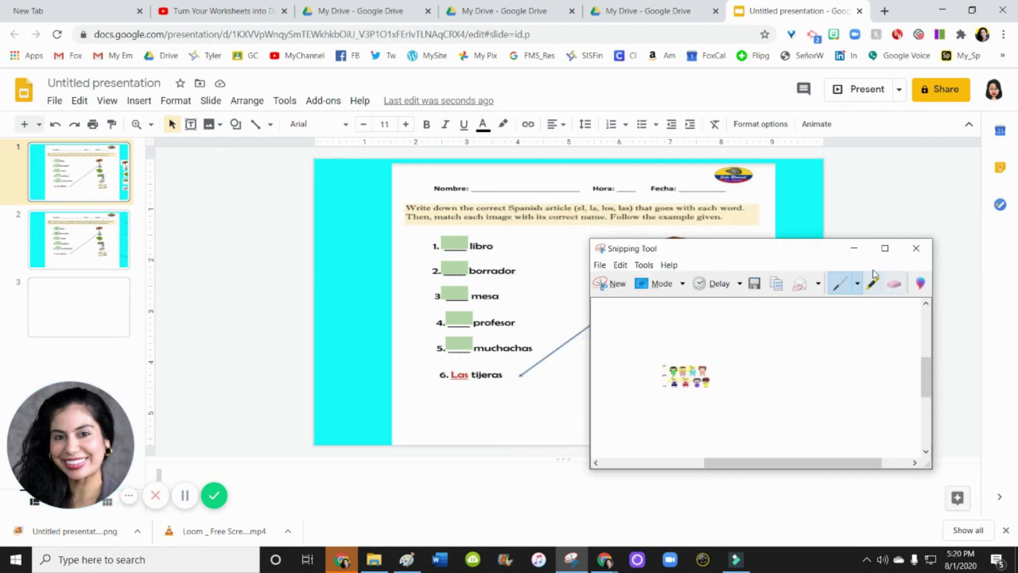
- Upload chicas.PNG onto slide 1 and place it in the right column below the eraser
left_click(916, 248)
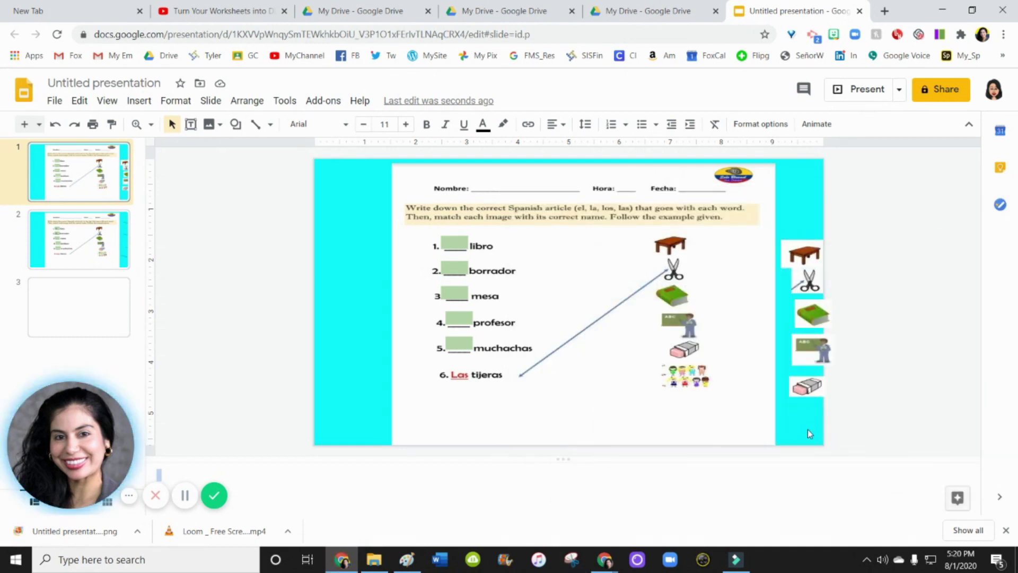
left_click(131, 101)
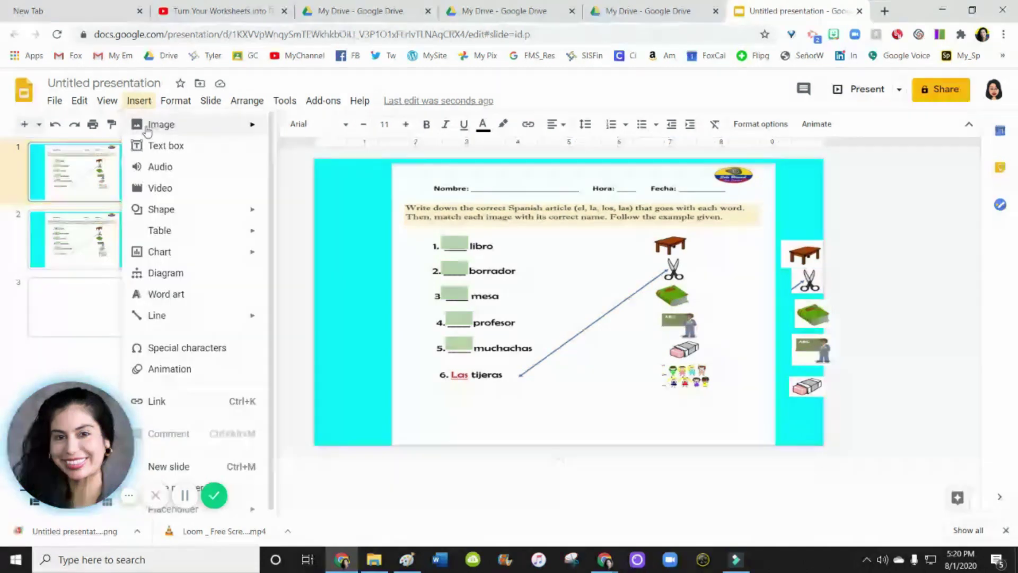
mouse_move(162, 125)
left_click(352, 132)
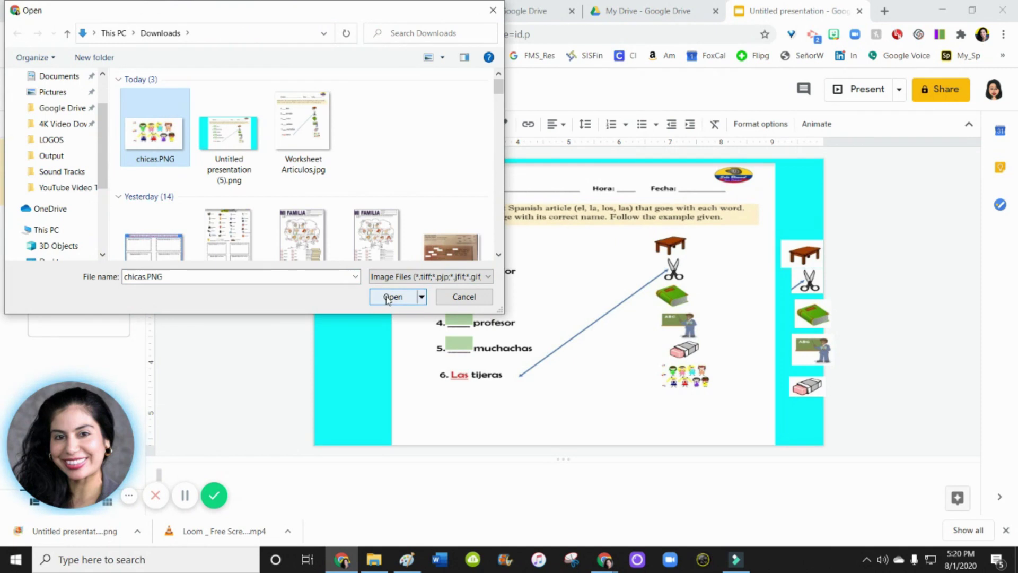
left_click(392, 297)
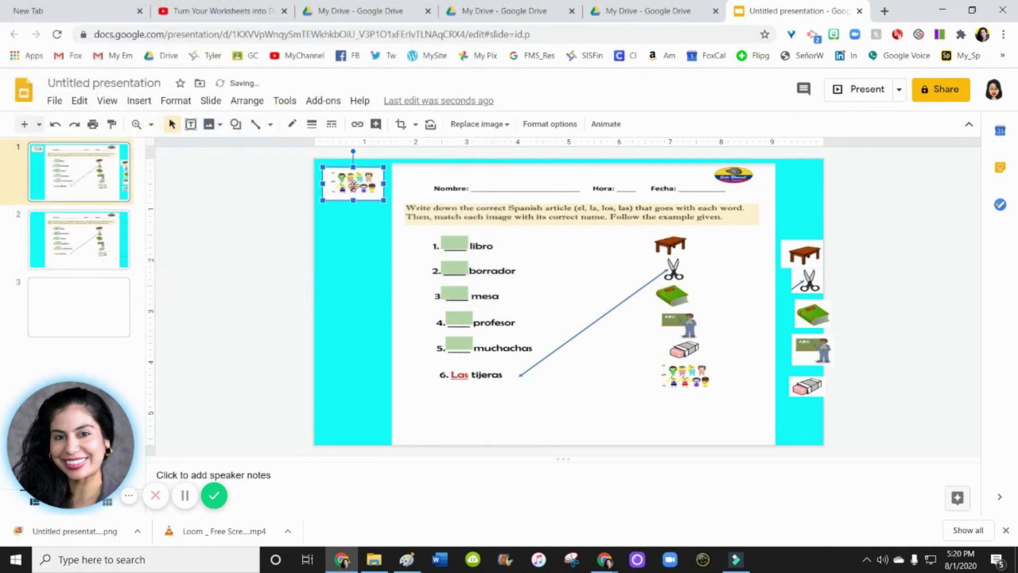
left_click_drag(762, 425, 812, 417)
left_click(866, 420)
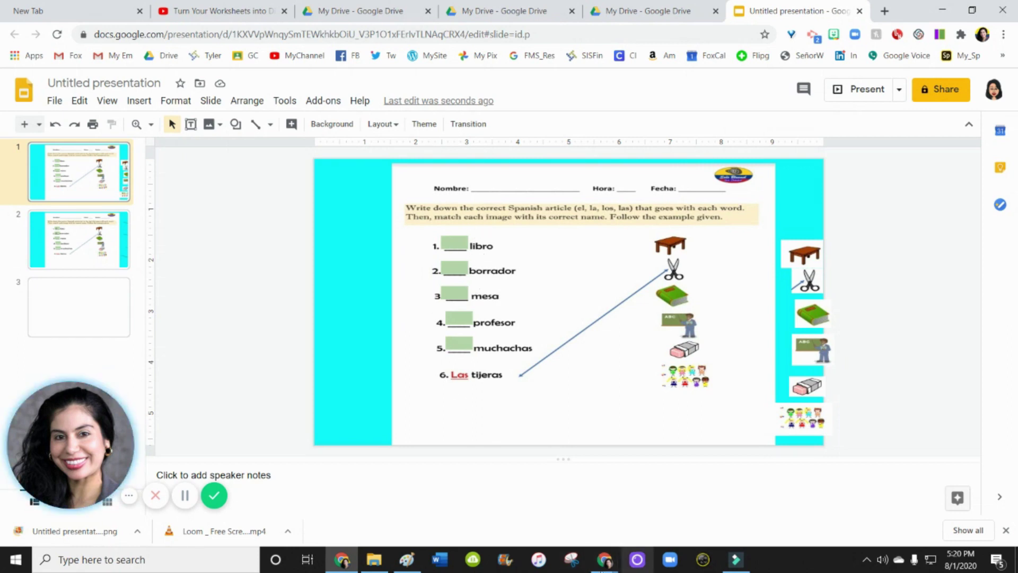
- Snip the numbered word list and save it as 'list-'
left_click(571, 560)
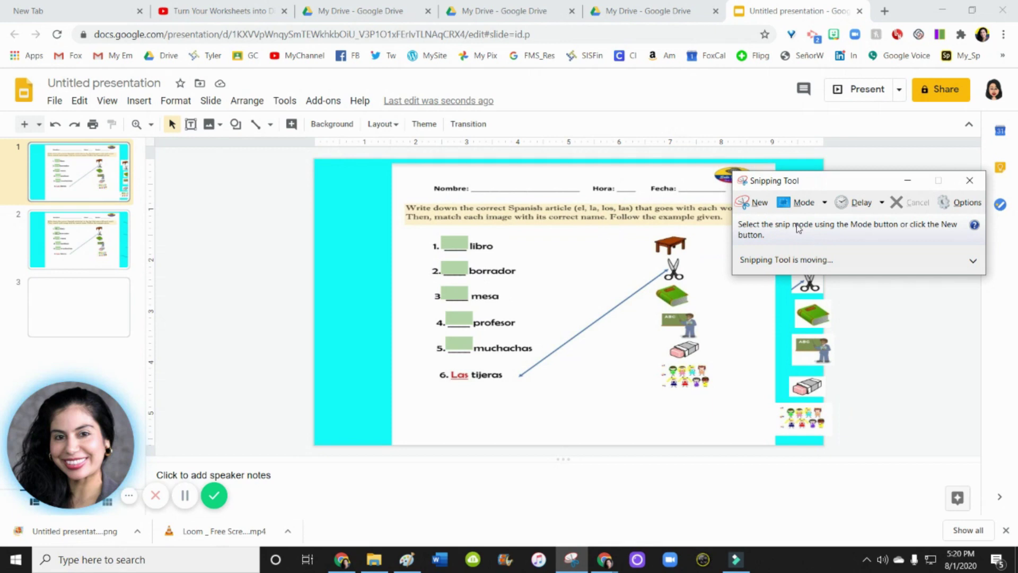
left_click(750, 202)
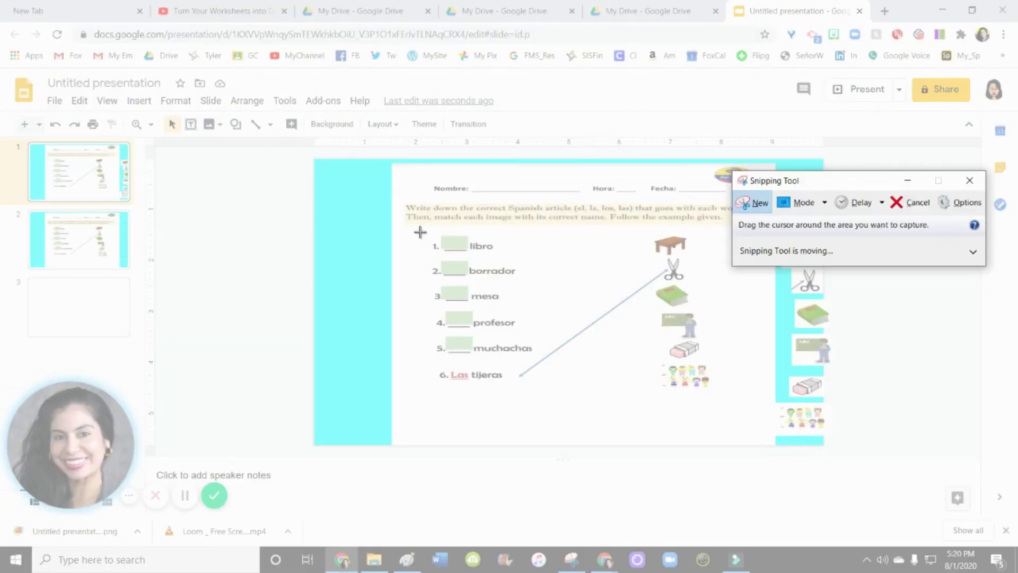
left_click_drag(422, 229, 541, 386)
left_click(370, 135)
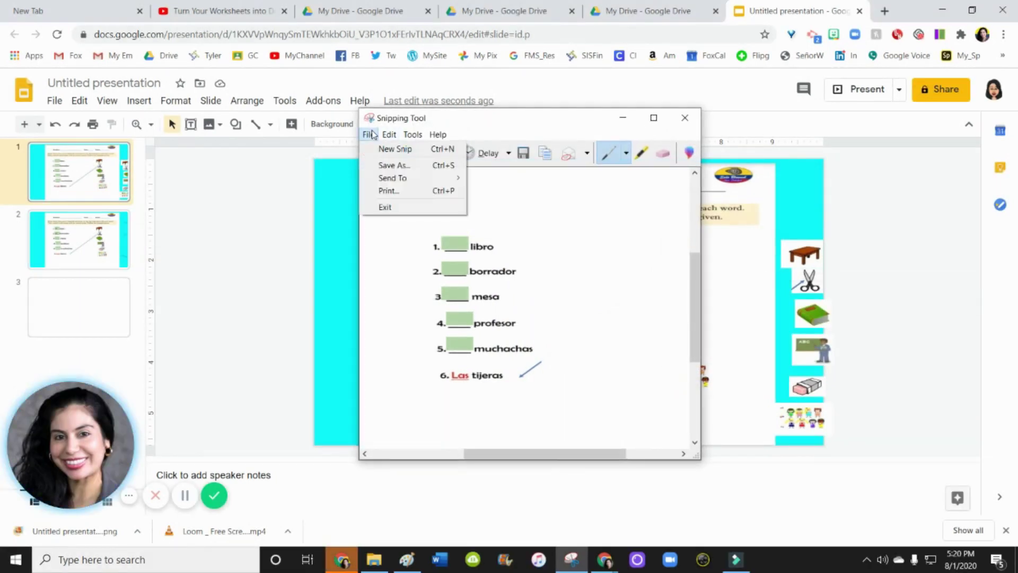
left_click(391, 164)
type("list-")
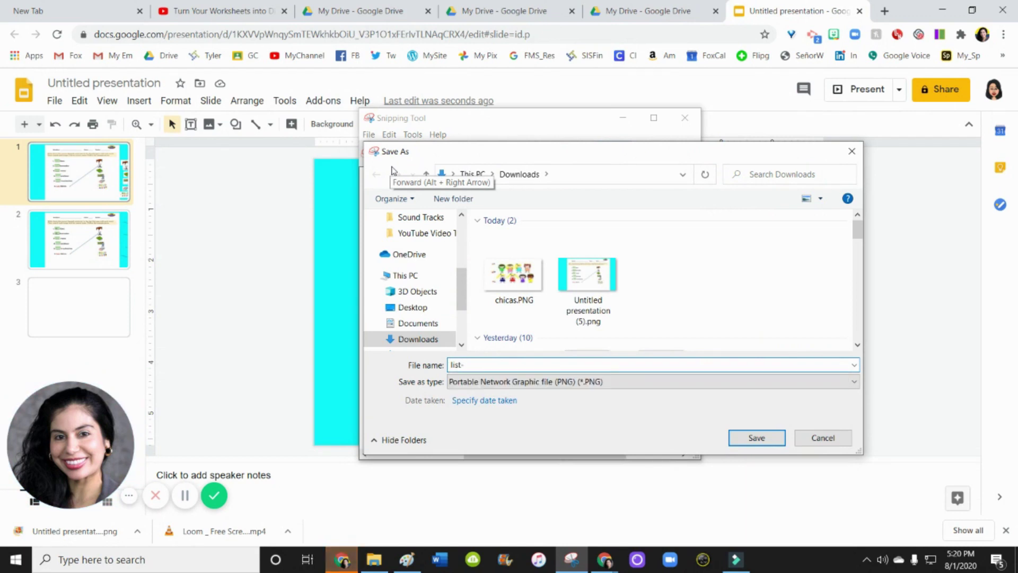
left_click(756, 438)
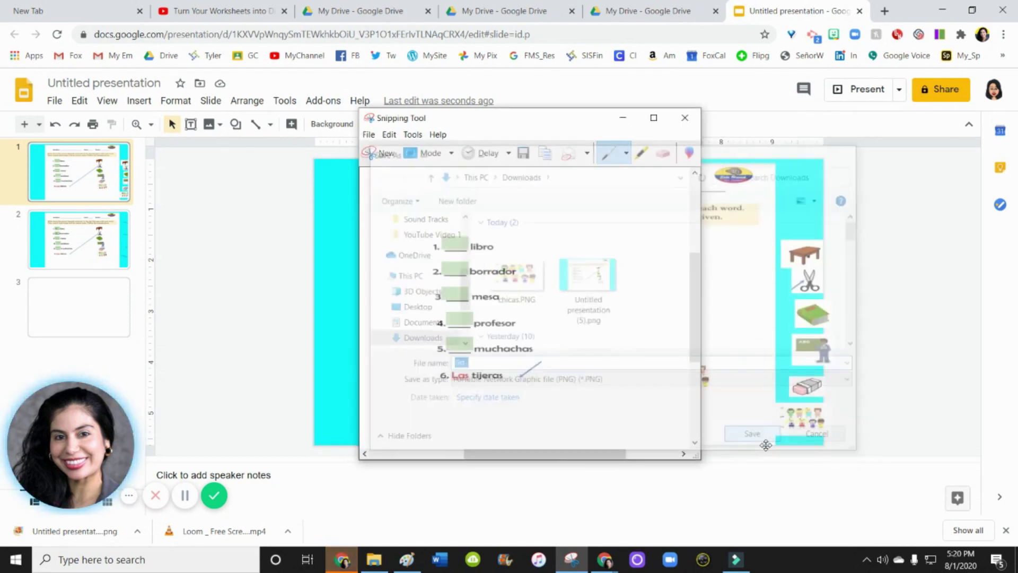
left_click(685, 118)
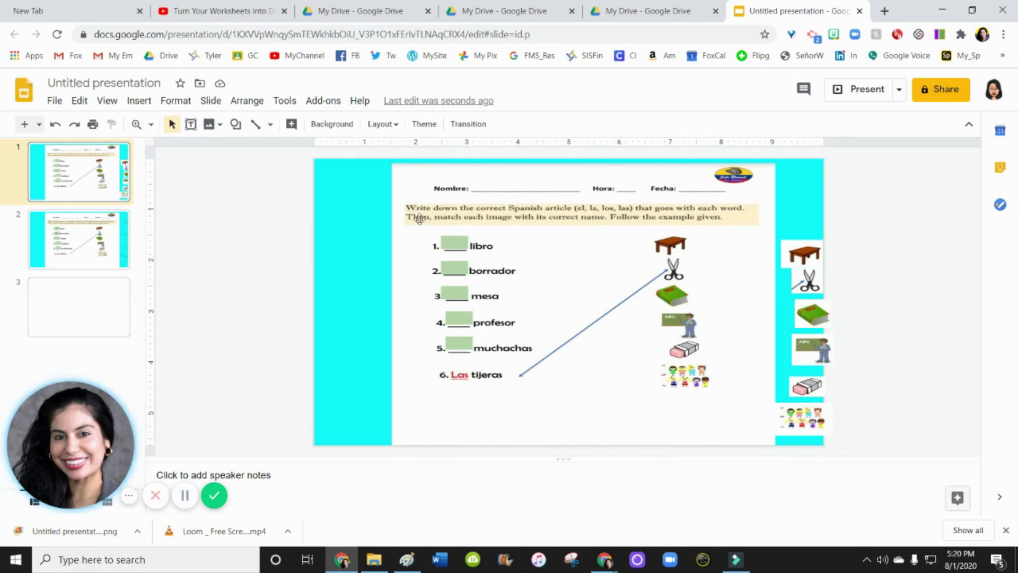
- Snip the instruction text and save it as 'instru'
left_click(571, 559)
left_click(753, 202)
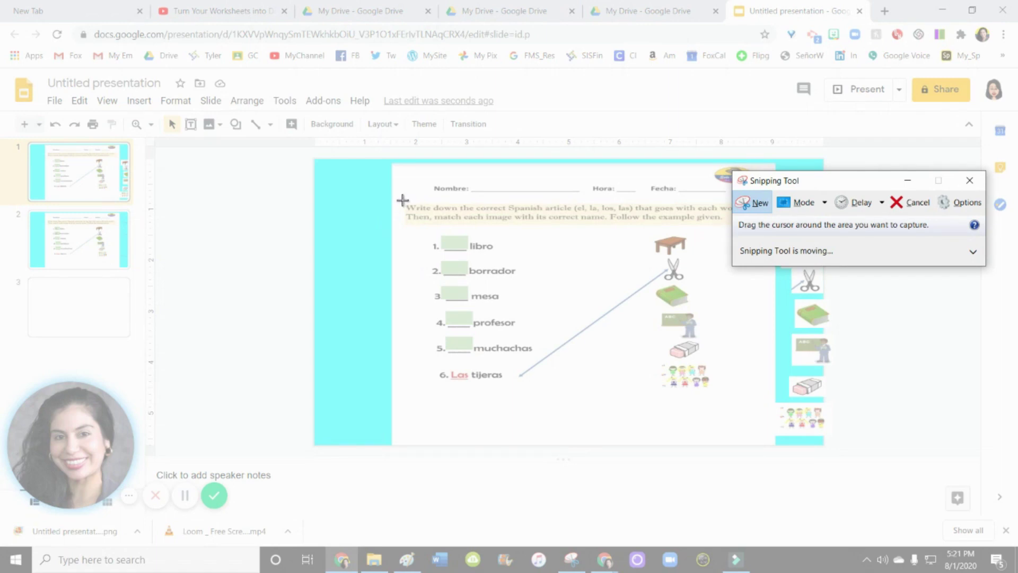
left_click_drag(403, 200, 765, 227)
left_click(349, 105)
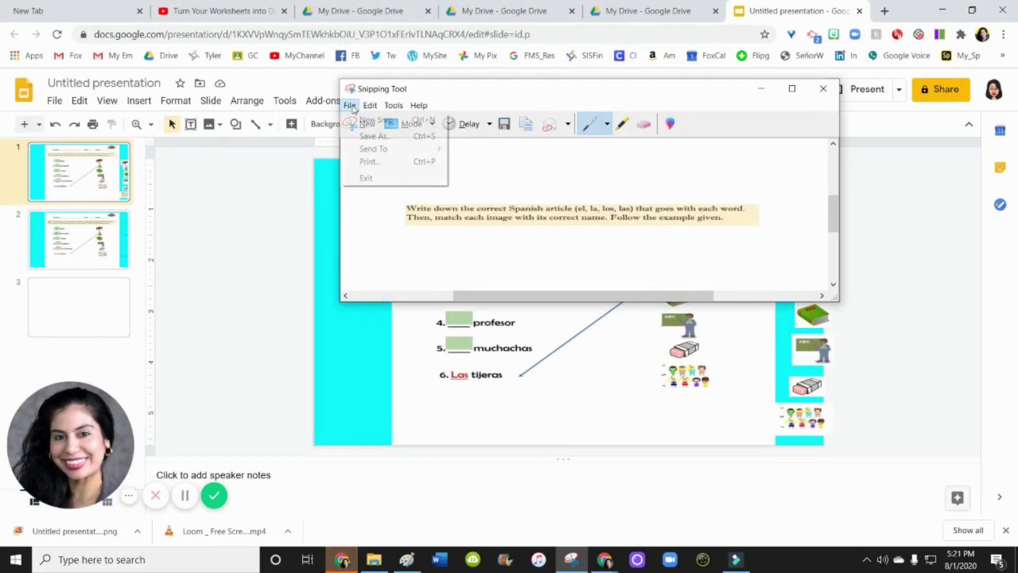
left_click(380, 137)
type("i")
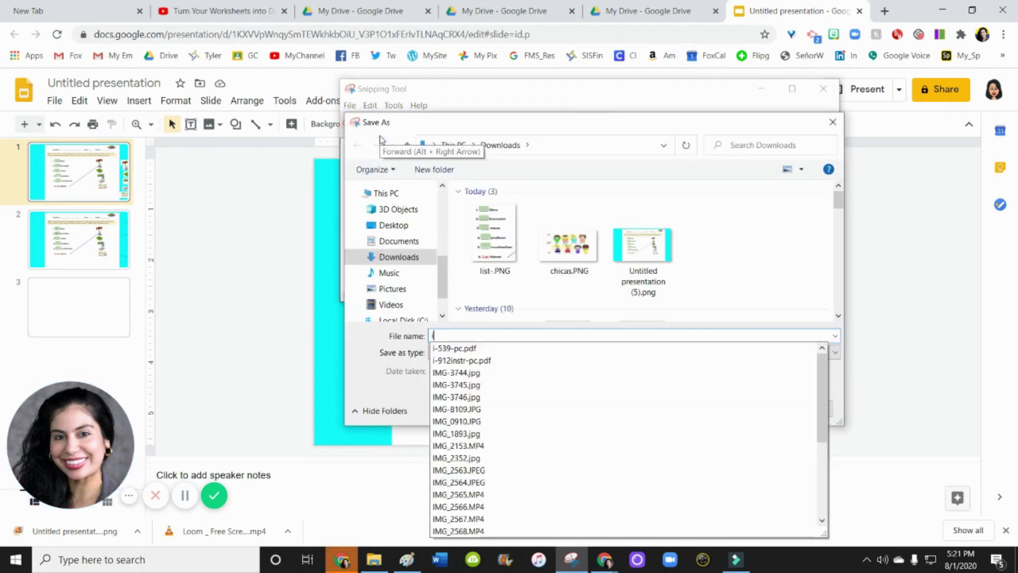
type("nstru")
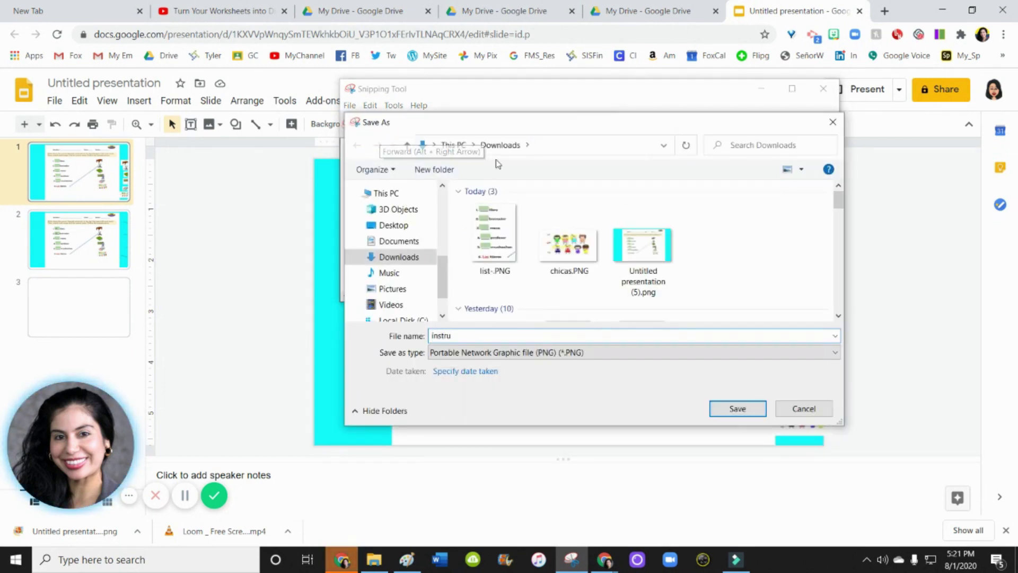
left_click(743, 410)
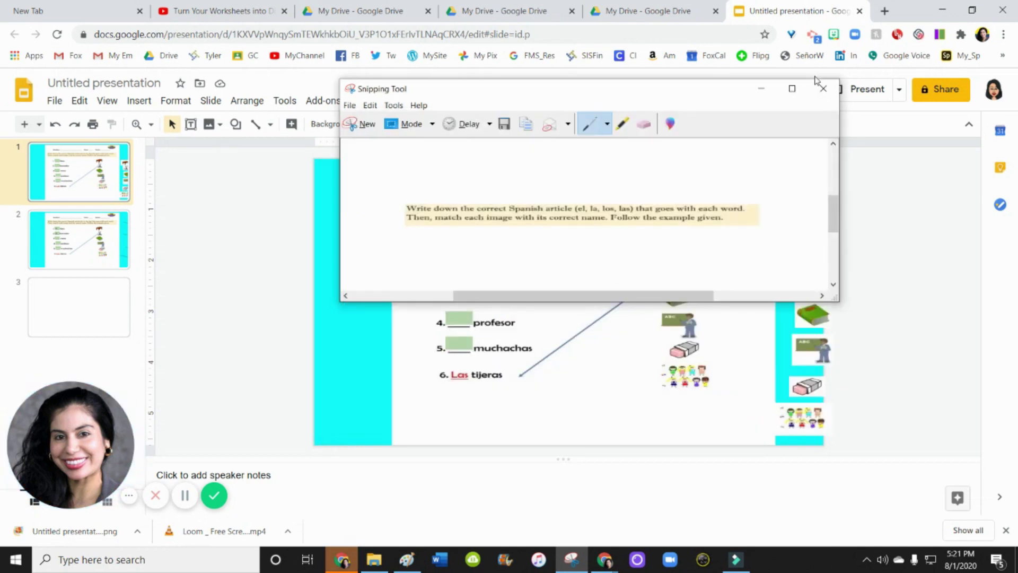
left_click(823, 88)
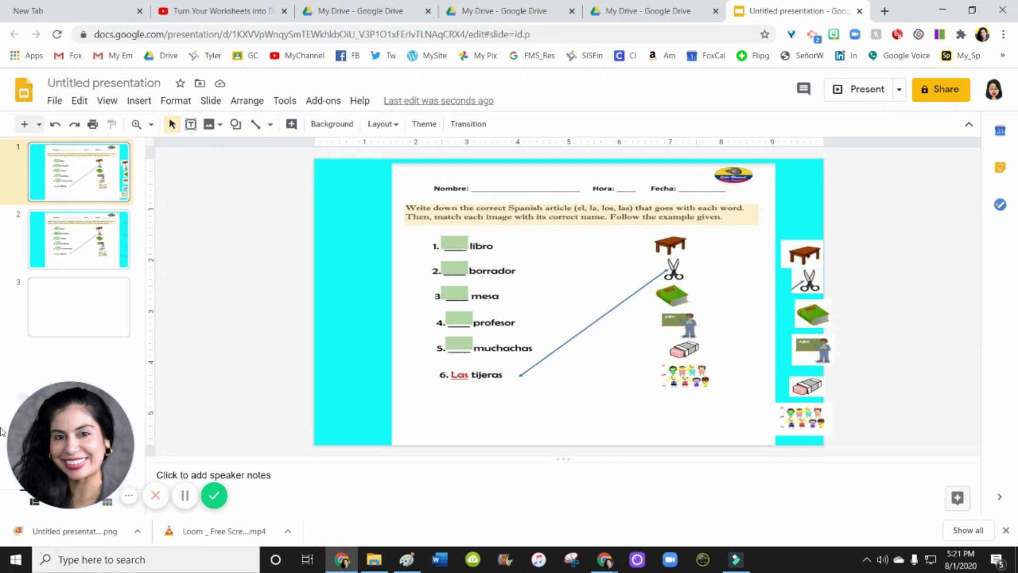
- On slide 3, upload instru.PNG and place it at the top of the slide
left_click(85, 325)
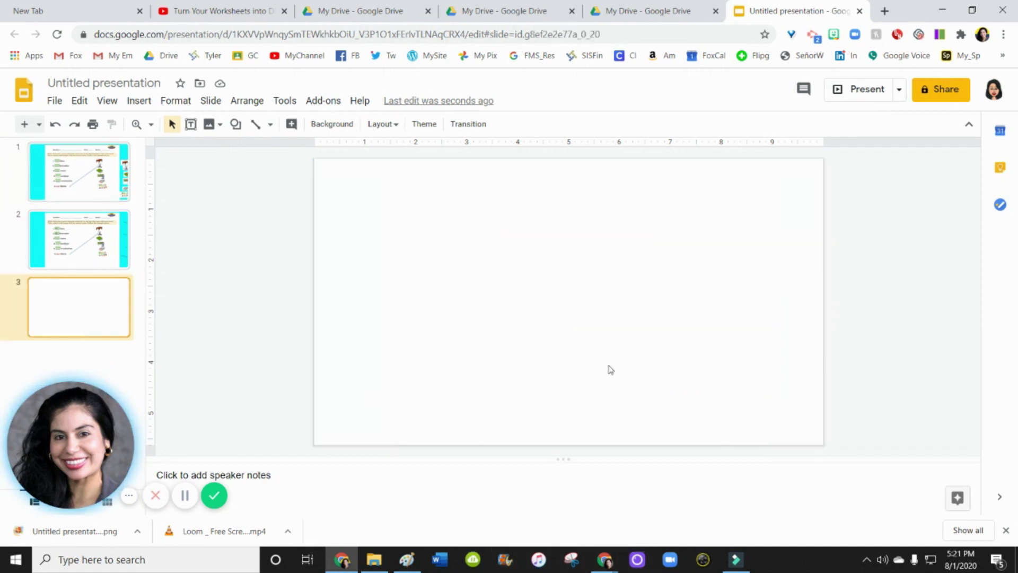
right_click(484, 297)
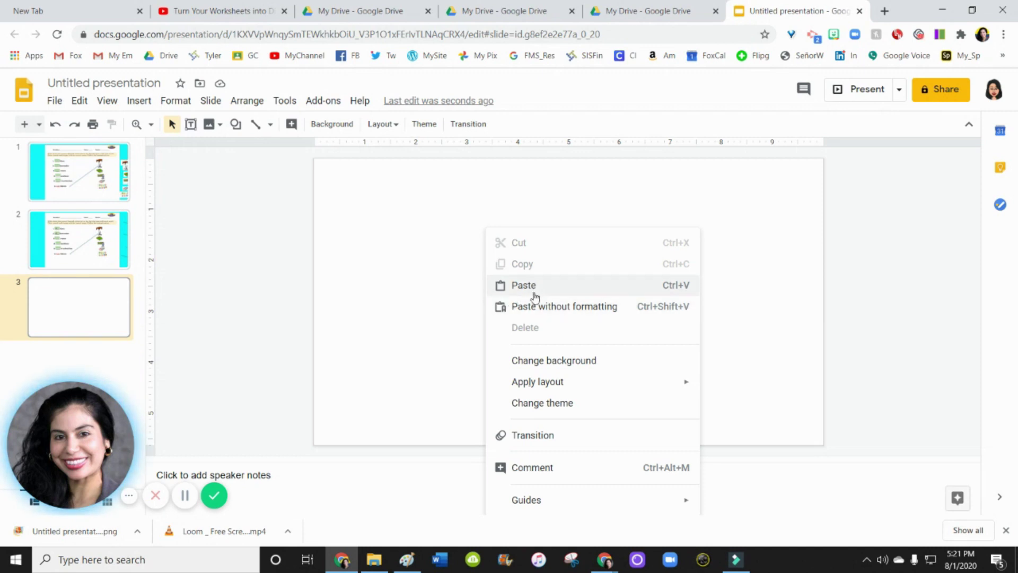
left_click(547, 361)
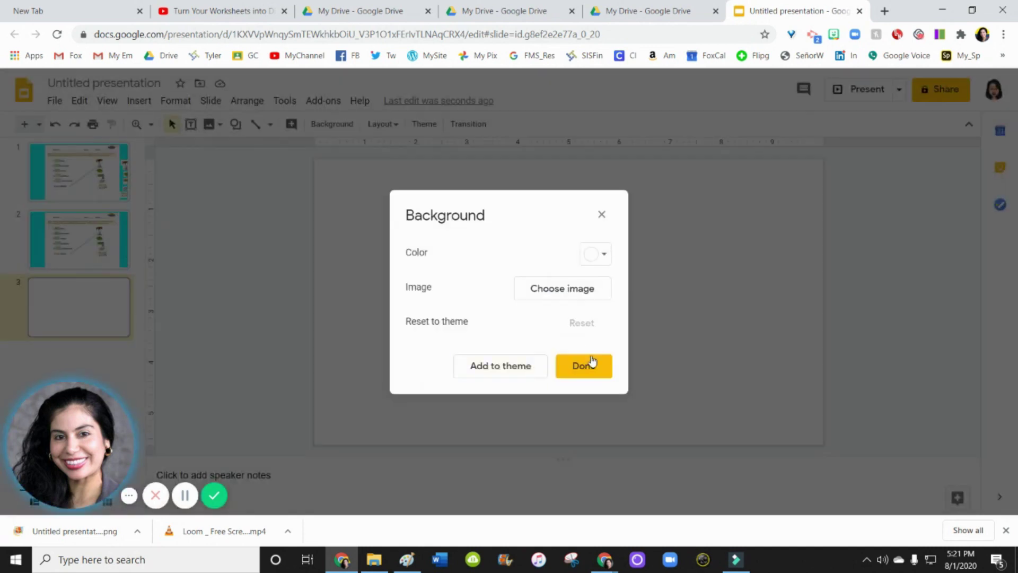
left_click(578, 367)
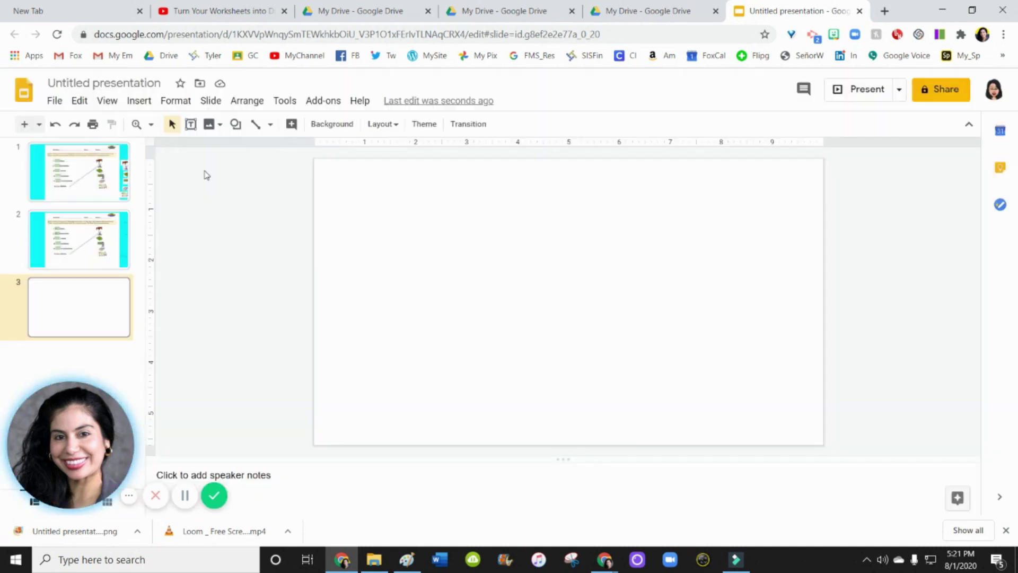
left_click(139, 101)
mouse_move(161, 124)
left_click(337, 134)
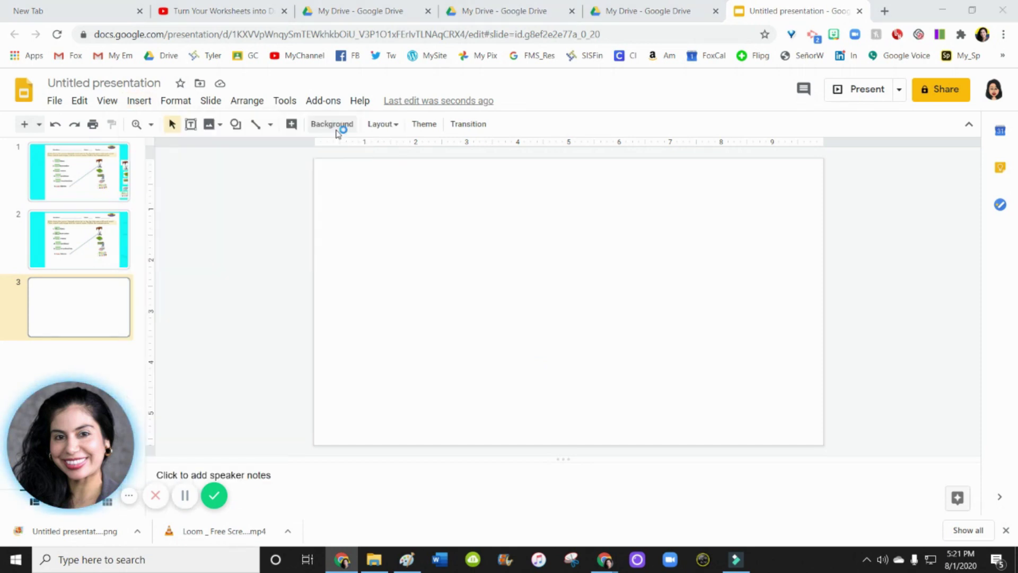
left_click(150, 161)
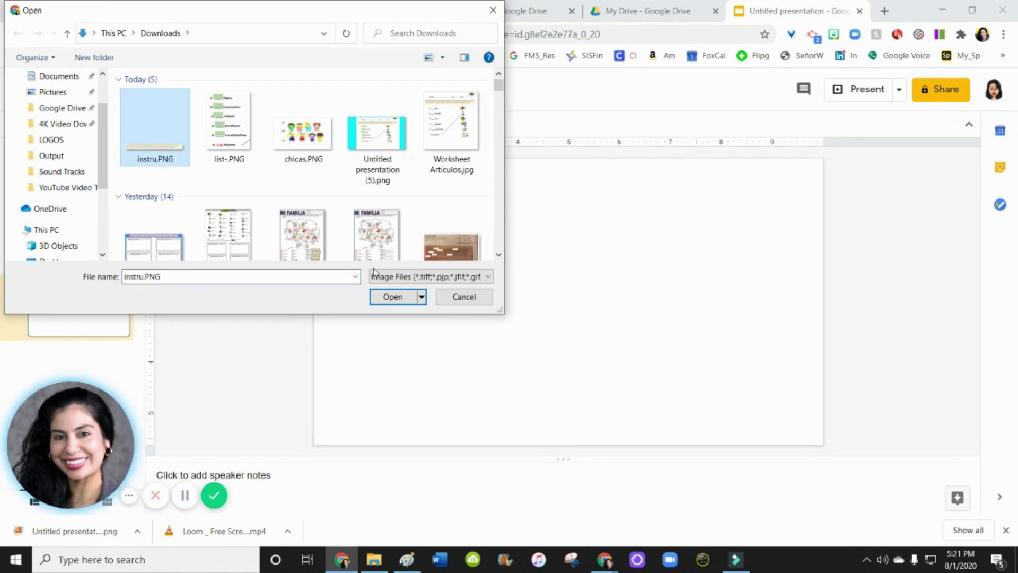
left_click(392, 296)
left_click_drag(622, 183, 710, 184)
left_click(687, 327)
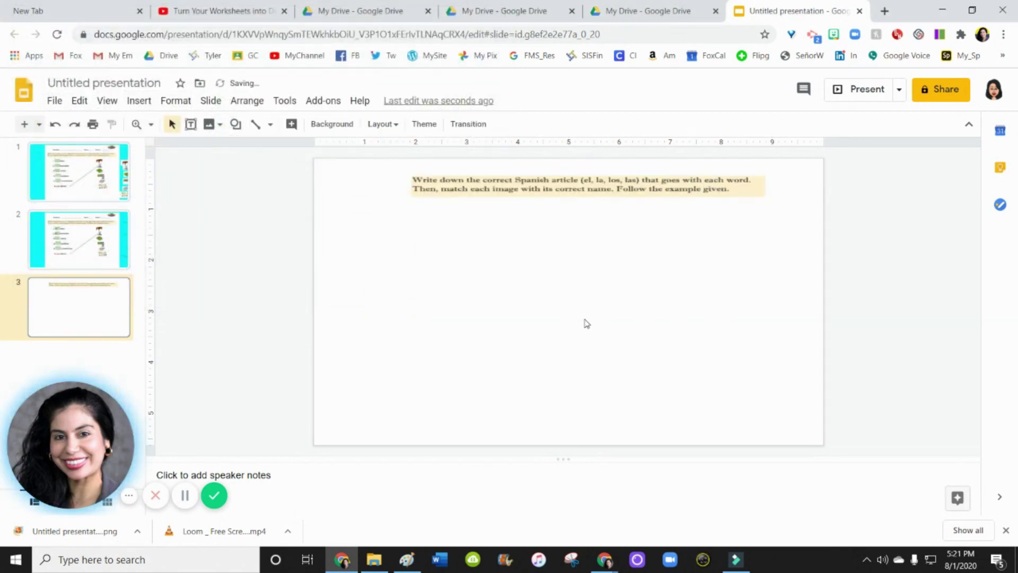
- Change slide 3's background to light blue-gray, after briefly trying light yellow
right_click(584, 322)
left_click(639, 362)
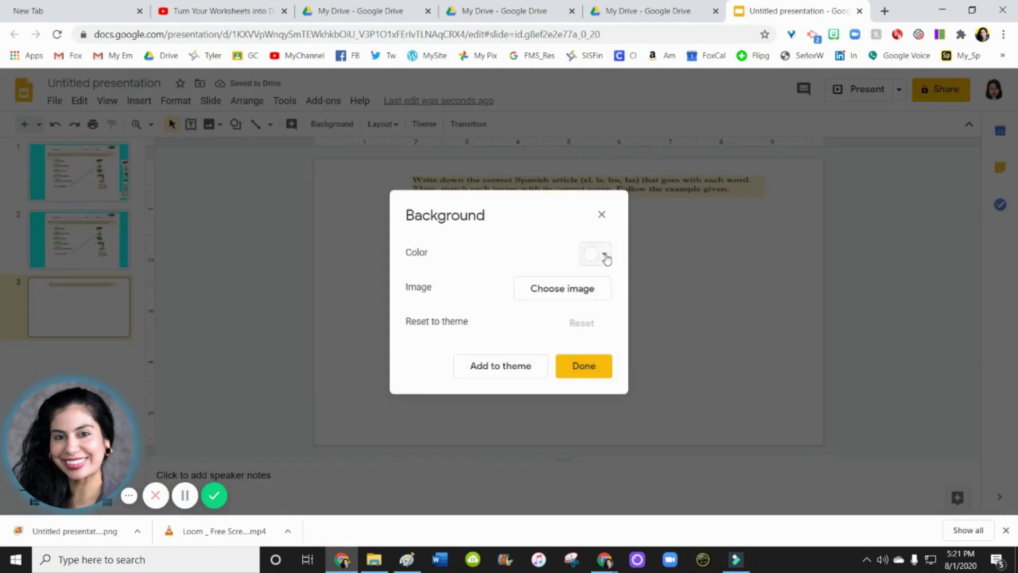
left_click(603, 255)
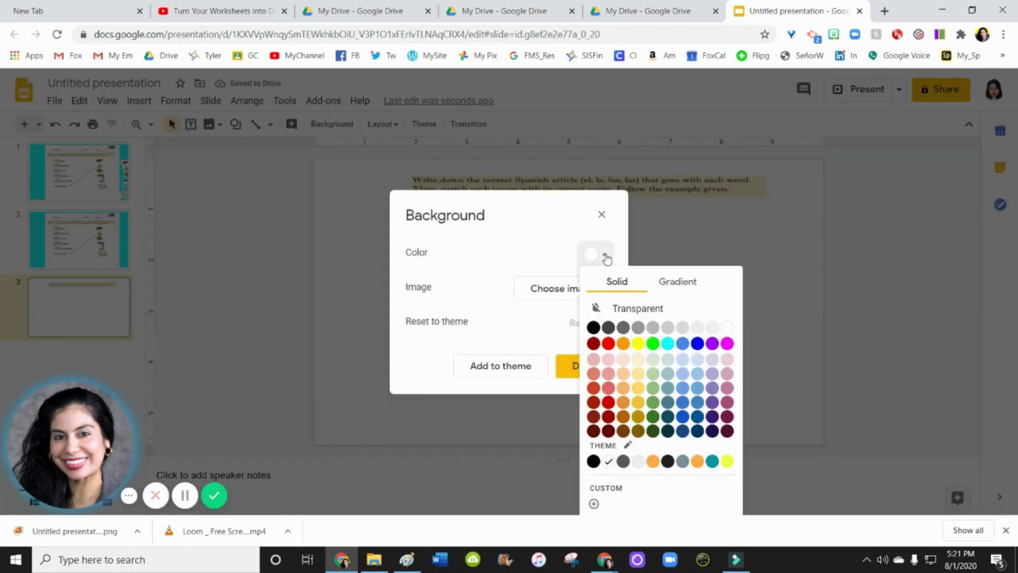
left_click(638, 375)
left_click(599, 371)
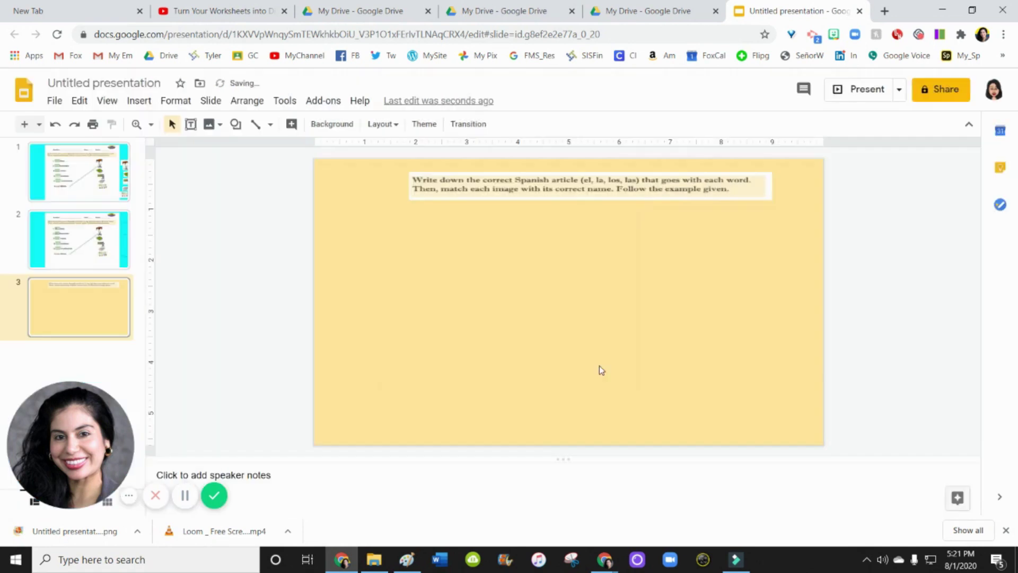
left_click(463, 180)
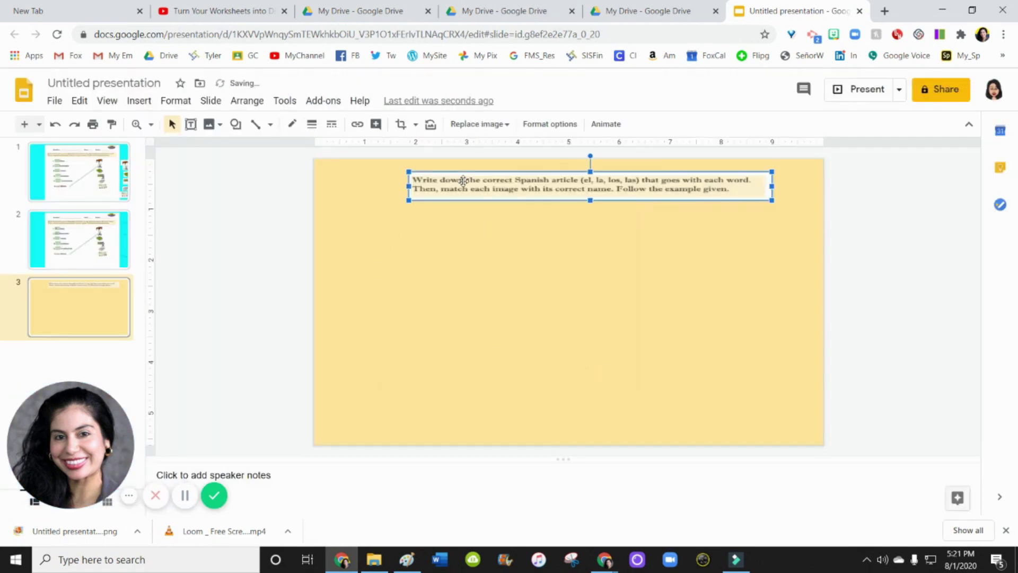
left_click(475, 270)
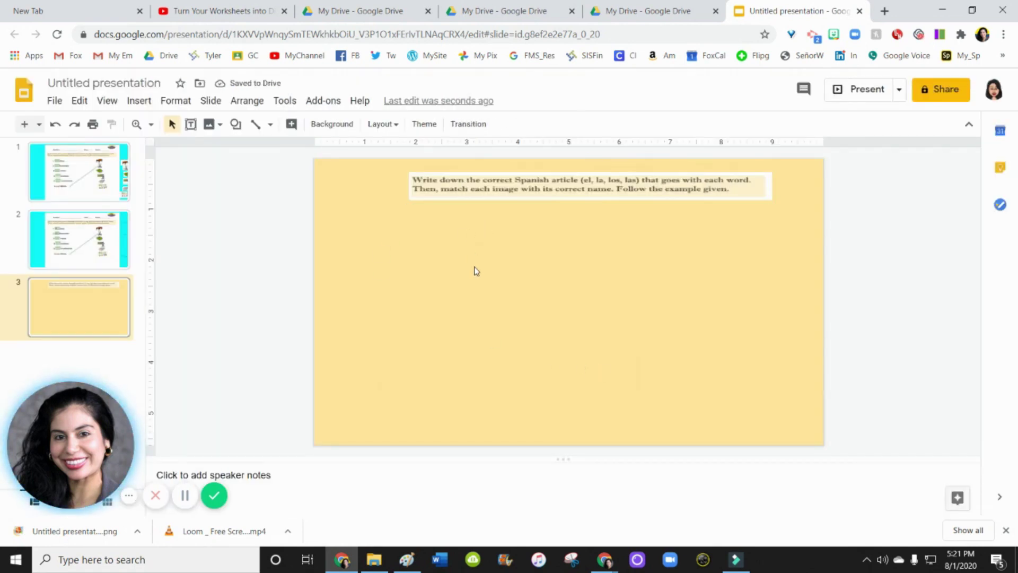
right_click(475, 271)
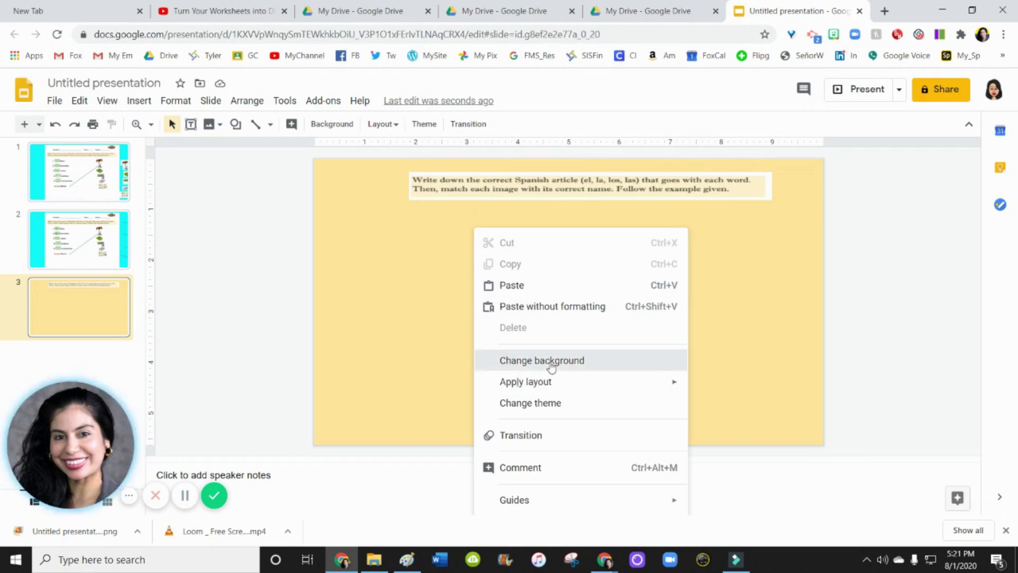
left_click(551, 366)
left_click(604, 254)
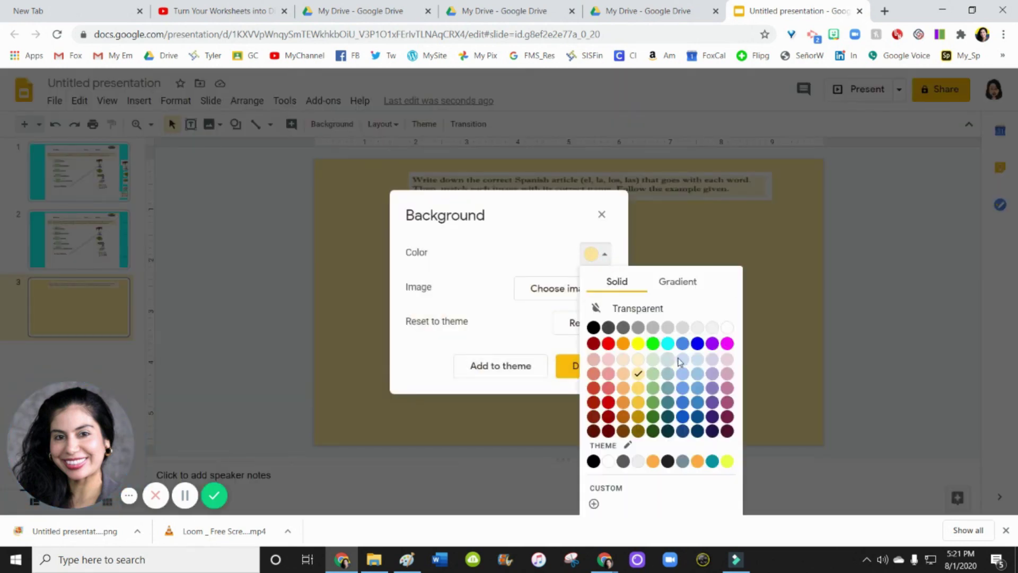
left_click(668, 373)
left_click(586, 365)
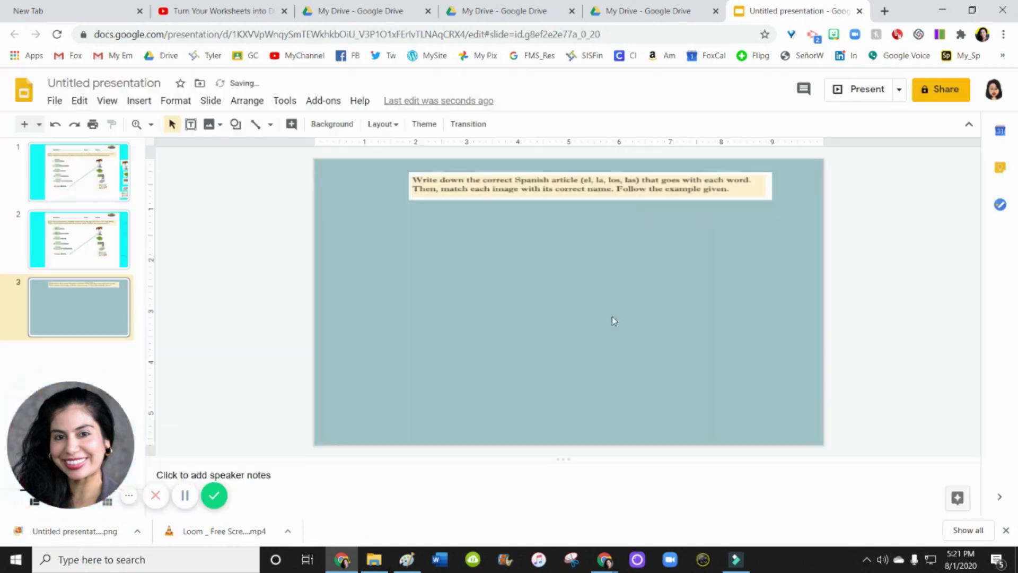
- Enlarge the instruction strip and centre it across the slide top
left_click(424, 188)
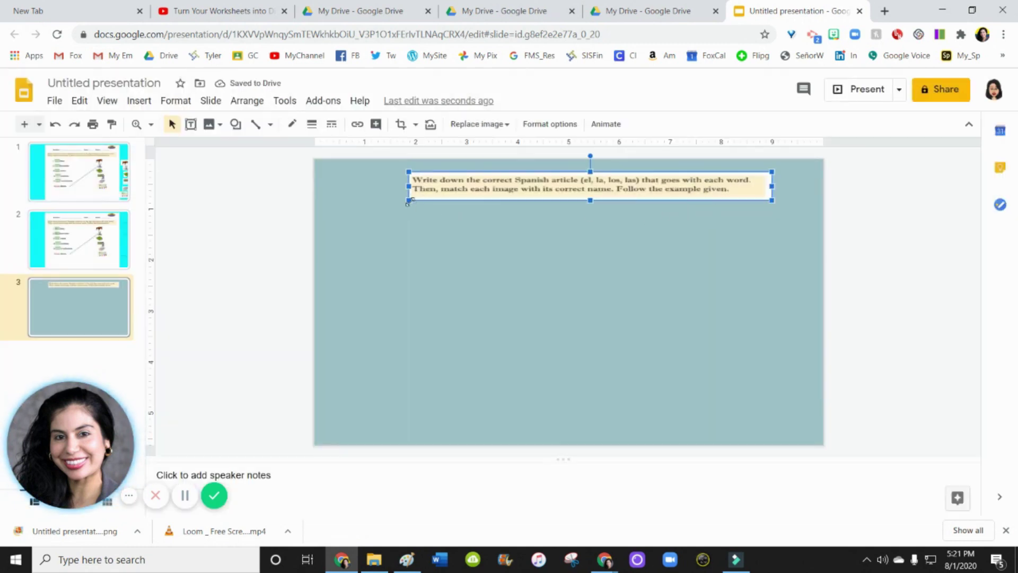
mouse_move(408, 200)
left_mouse_down()
mouse_move(332, 223)
mouse_move(393, 216)
mouse_move(422, 198)
left_mouse_up()
left_click(501, 270)
left_click(499, 212)
left_click_drag(541, 211, 533, 207)
- Upload list-.PNG and chicas.PNG together onto slide 3
left_click(651, 286)
left_click(127, 104)
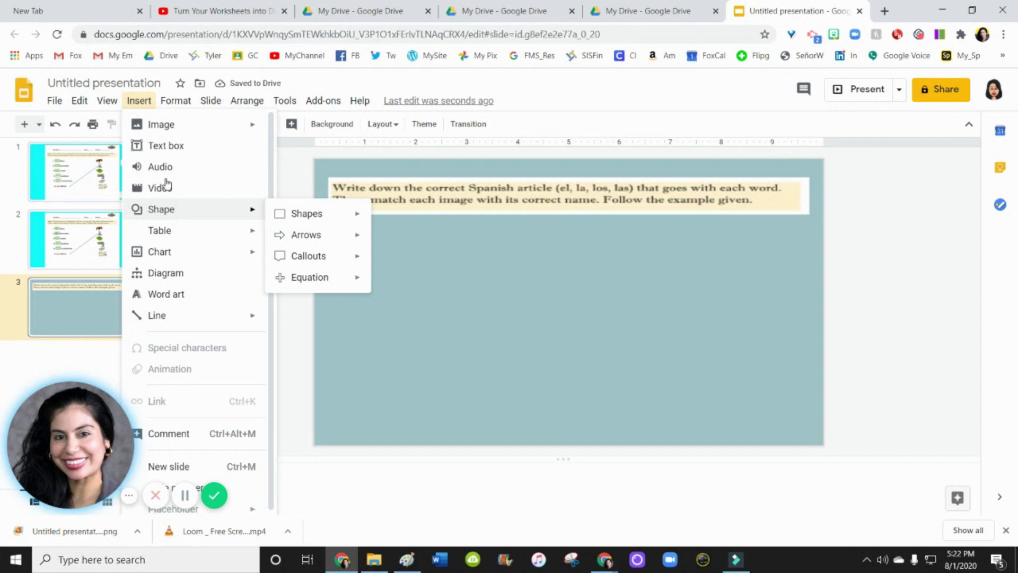
mouse_move(165, 137)
left_click(284, 134)
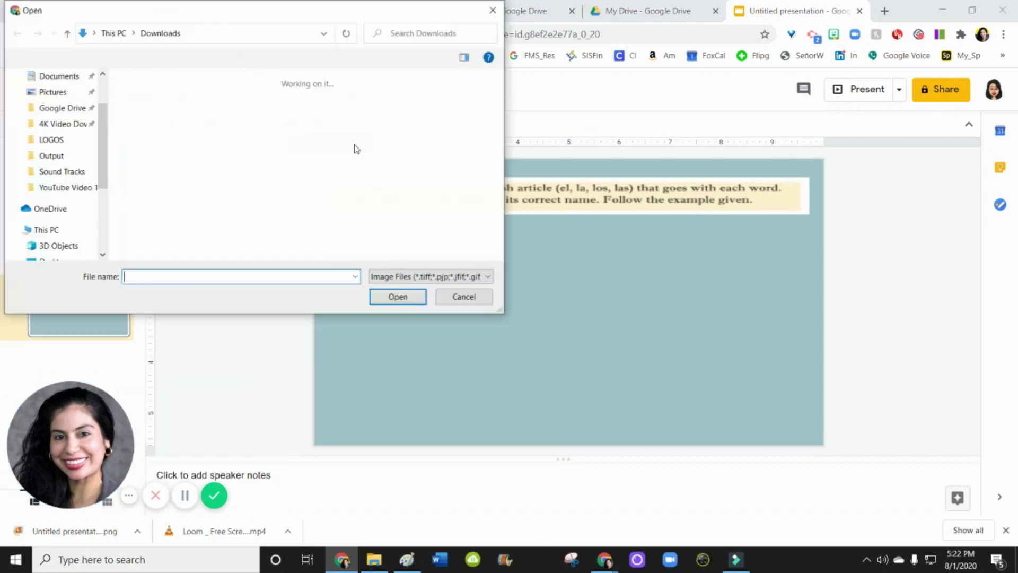
left_click(232, 140)
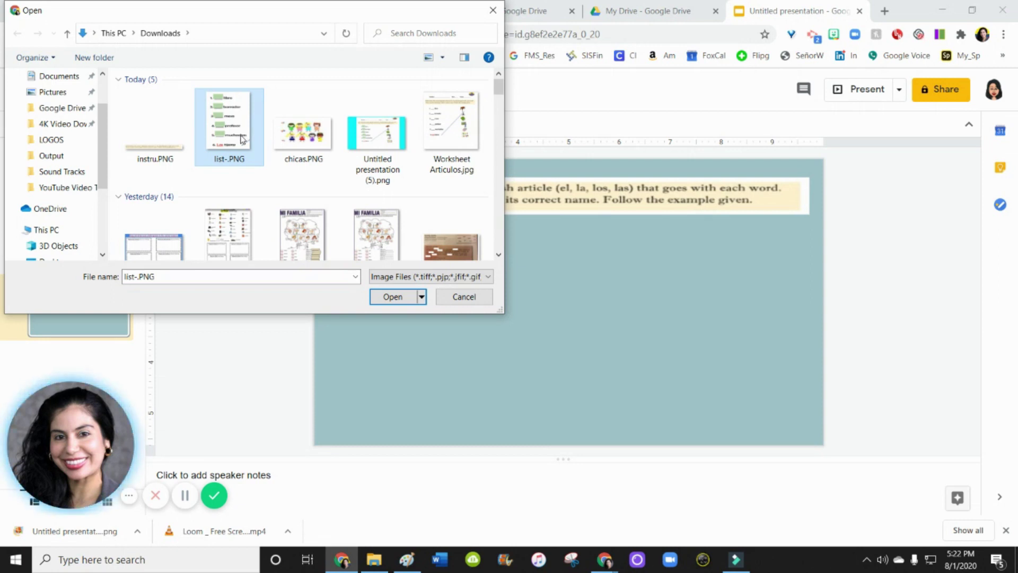
left_click(329, 153, "ctrl")
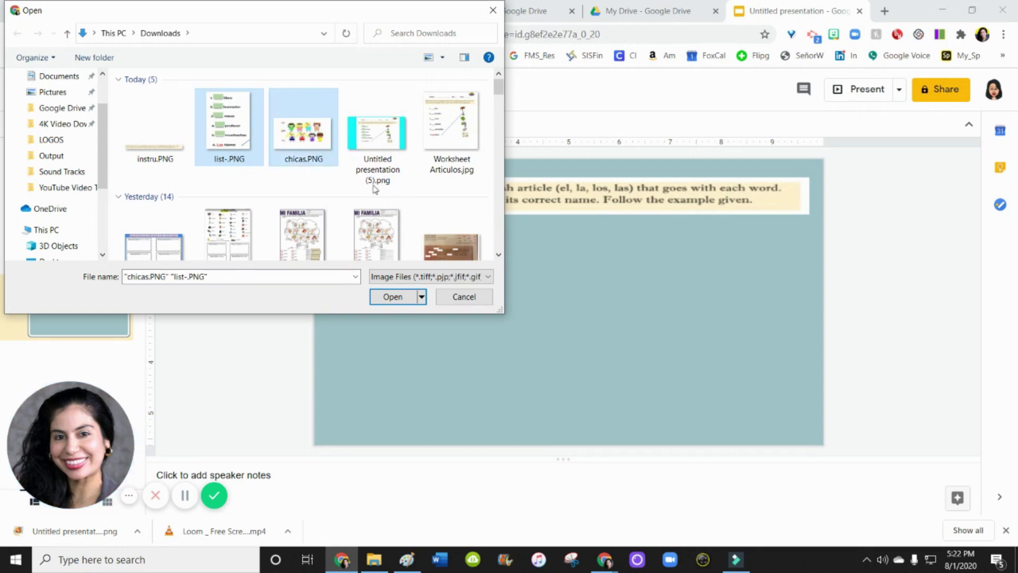
left_click(395, 297)
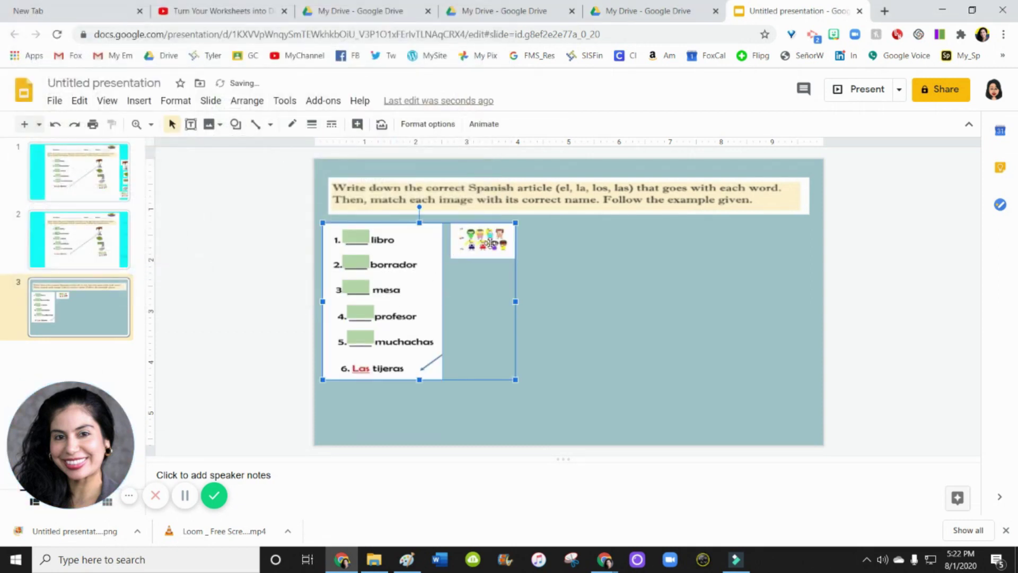
- Enlarge the word list and place the children picture to its right
left_click(580, 291)
left_click(482, 242)
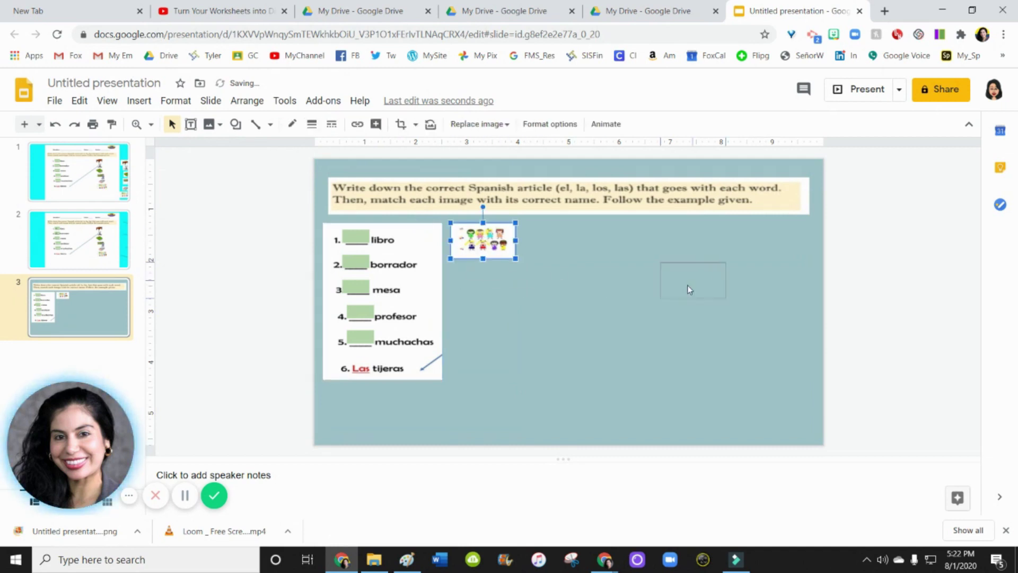
left_click_drag(707, 282, 738, 278)
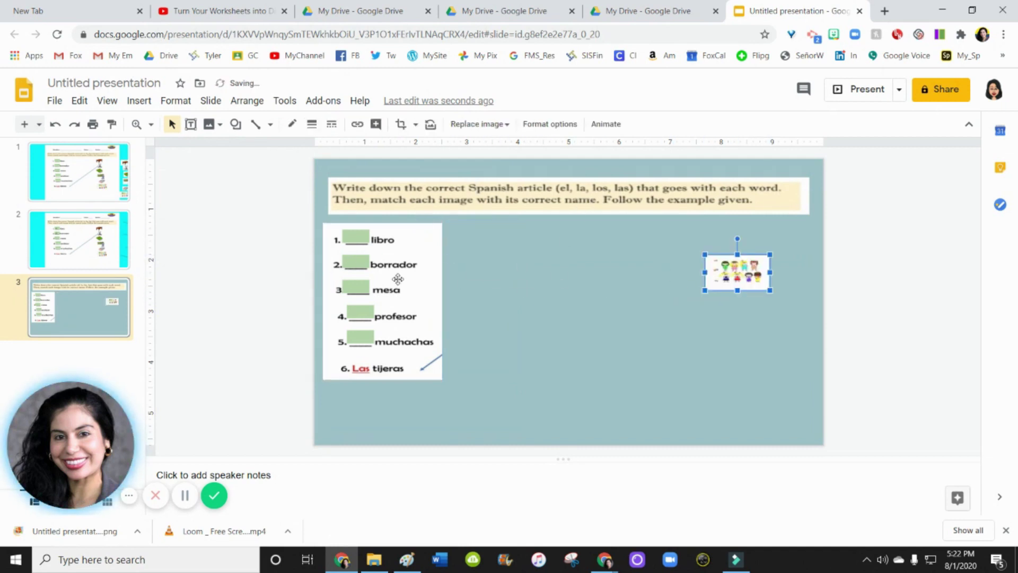
left_click(398, 279)
left_click_drag(442, 380, 481, 386)
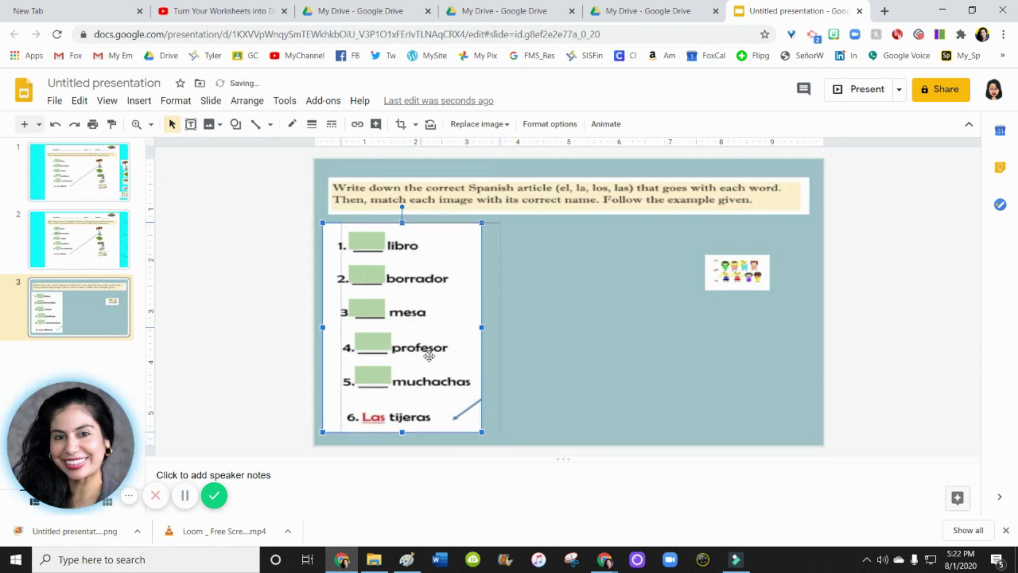
left_click(557, 280)
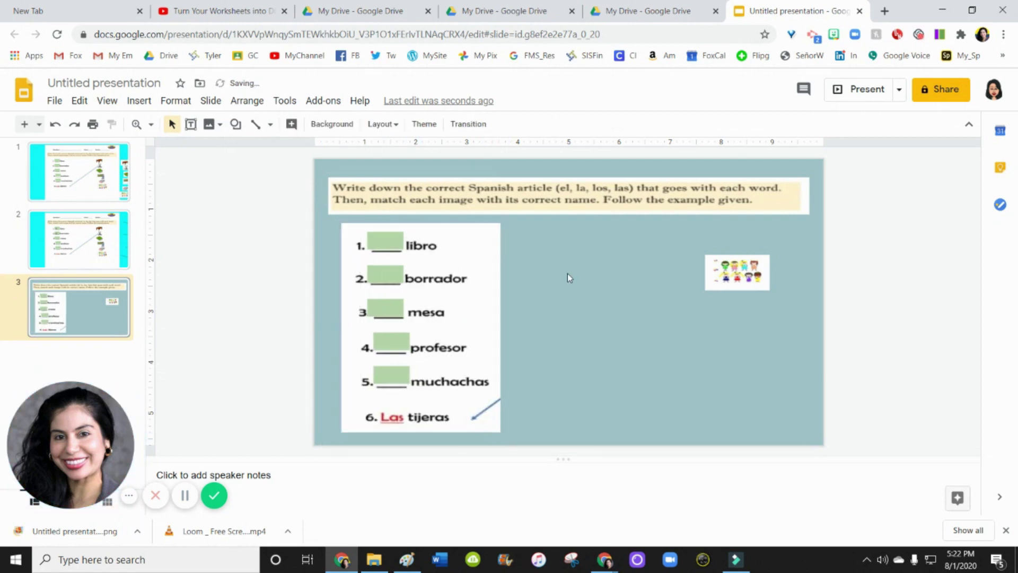
left_click_drag(736, 272, 866, 258)
left_click_drag(807, 323, 849, 293)
left_click_drag(653, 311, 665, 310)
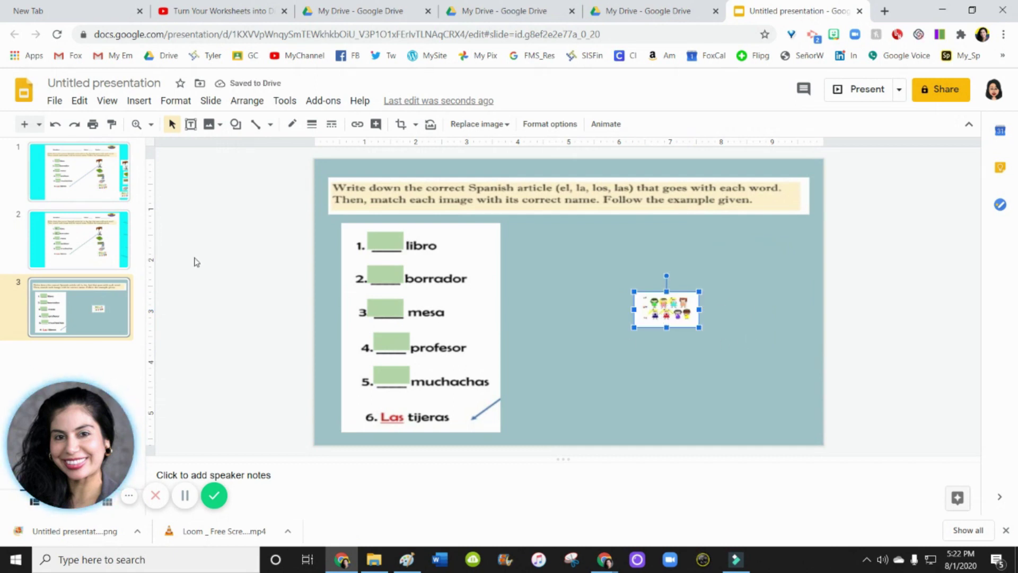
- Return to slide 1 and select the table picture
left_click(93, 222)
left_click(89, 176)
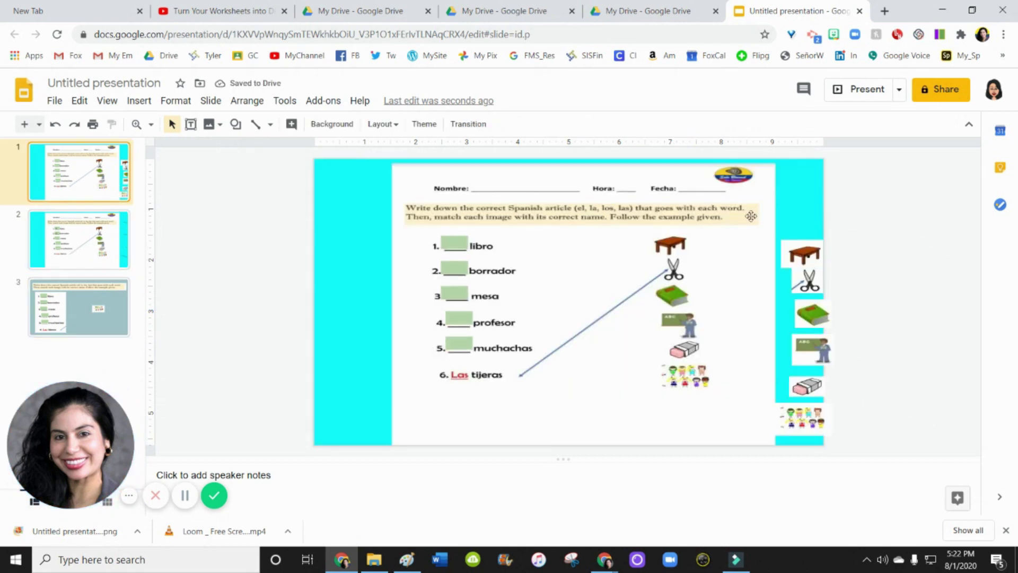
left_click(808, 258)
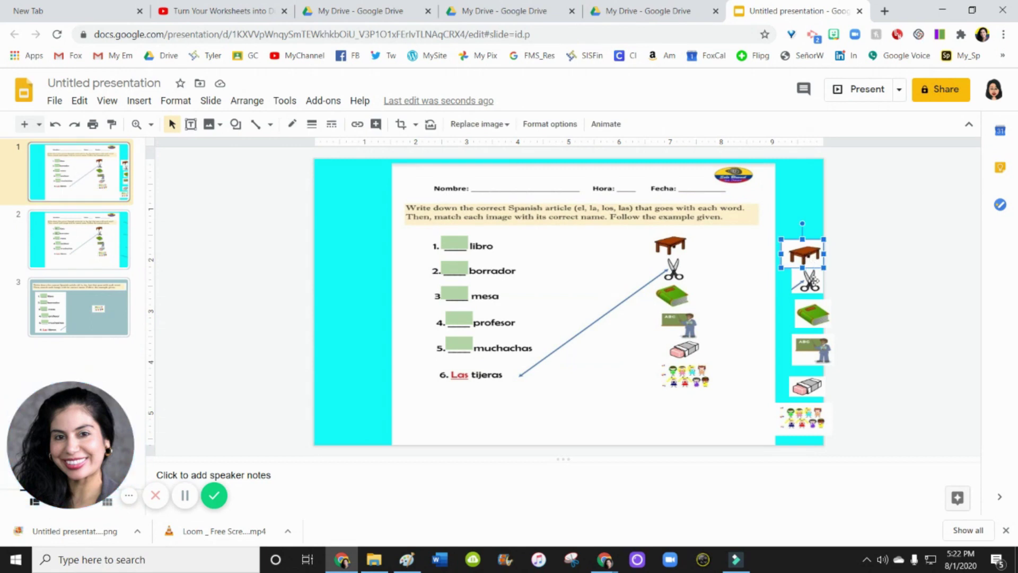
- Select the table, scissors, teacher, eraser and children pictures on slide 1
left_click(809, 287, "shift")
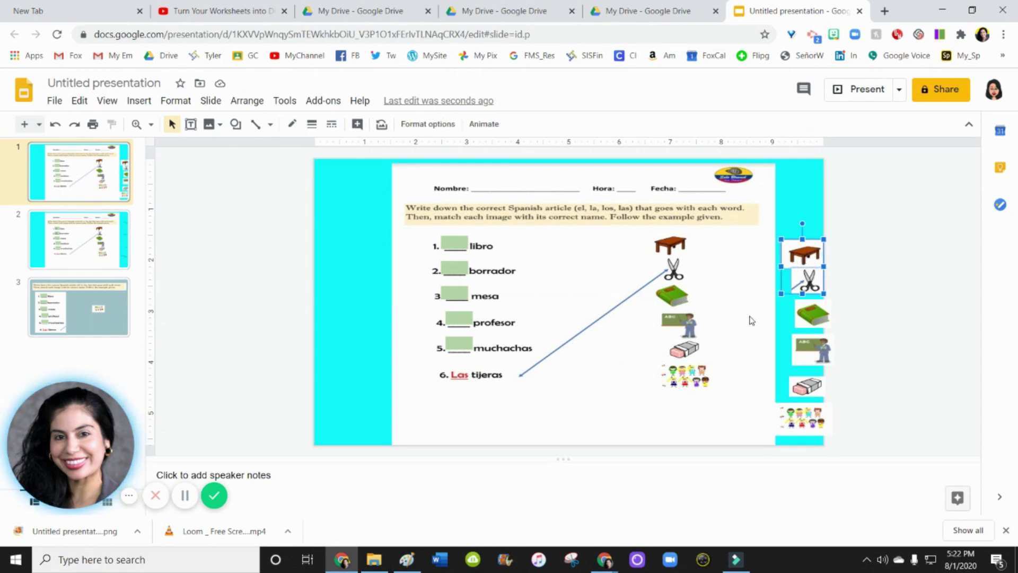
left_click(813, 256)
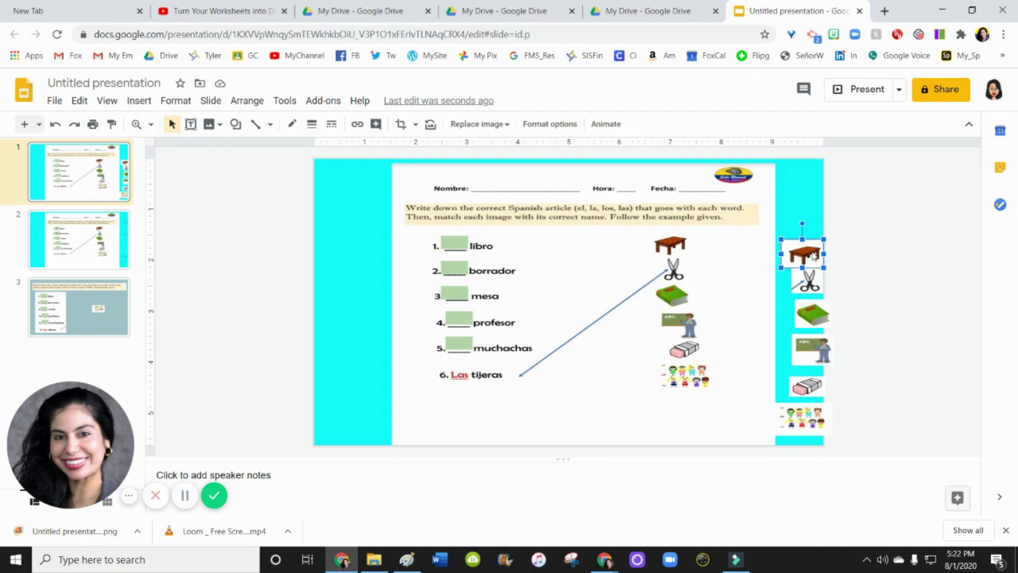
left_click(810, 283, "shift")
left_click(813, 316, "shift")
left_click(818, 348, "shift")
left_click(817, 371)
left_click(806, 386)
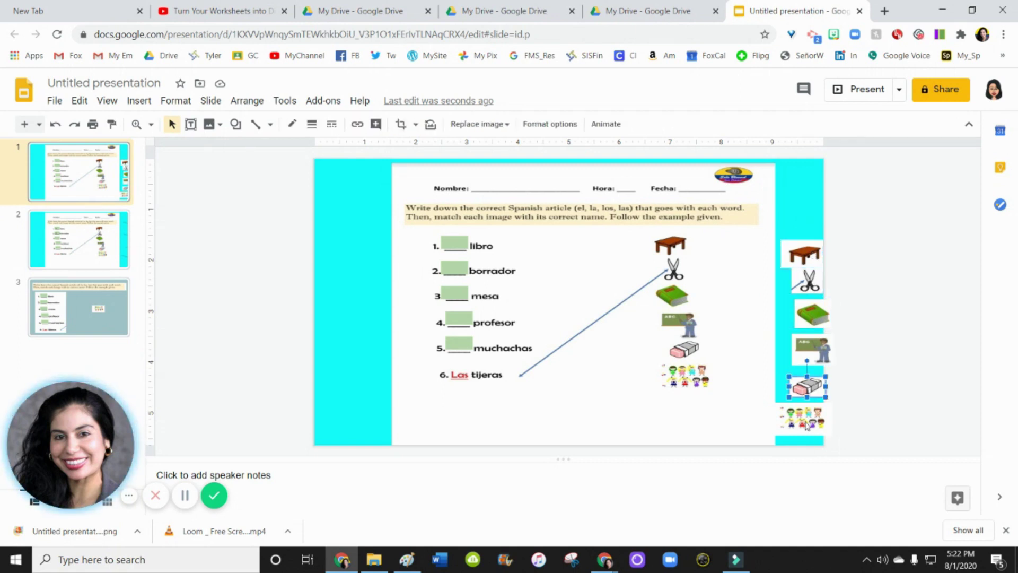
left_click(802, 419, "shift")
left_click(807, 350, "shift")
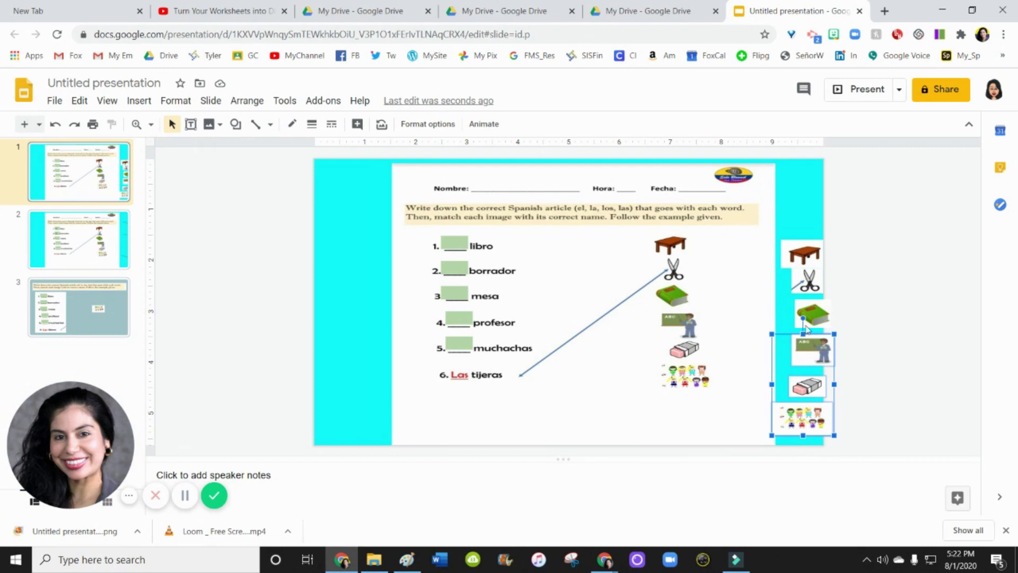
- Cut the selected pictures from slide 1 and paste them onto slide 3
right_click(799, 257)
left_click(830, 121)
left_click(119, 292)
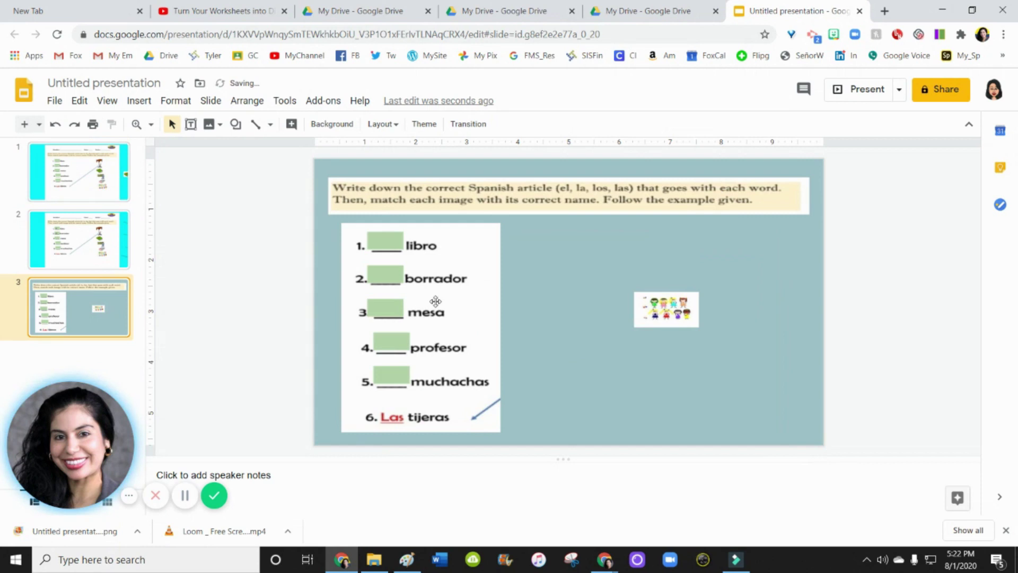
right_click(659, 386)
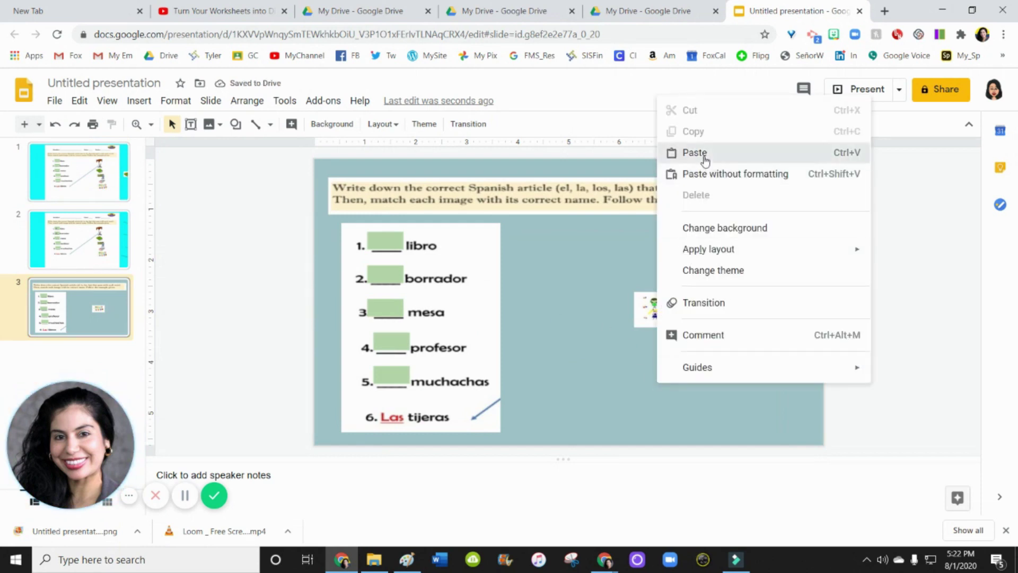
left_click(701, 152)
left_click(708, 271)
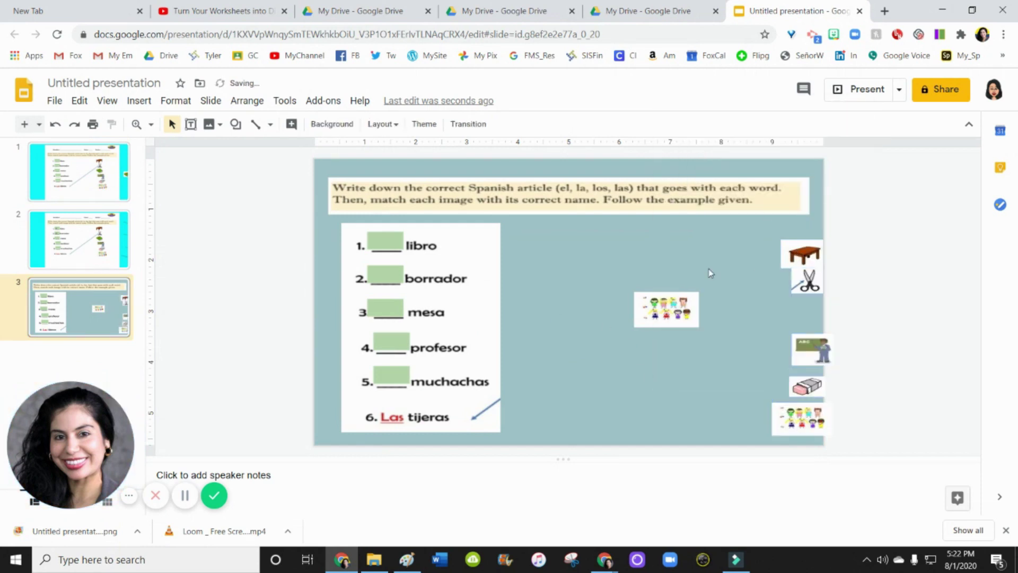
- Spread the table, scissors, teacher and children pictures across the right side of slide 3
left_click(803, 260)
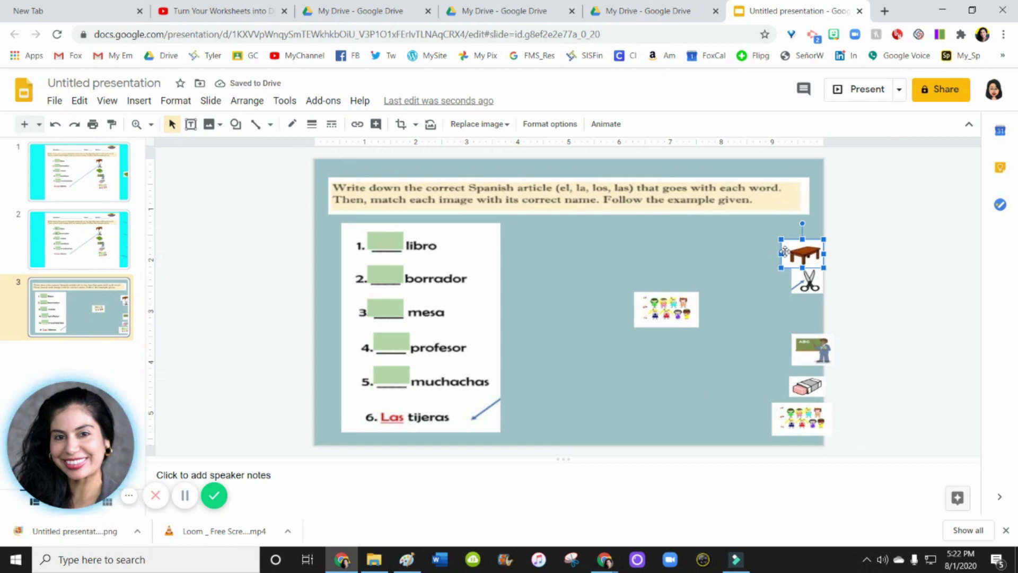
left_click_drag(674, 259, 671, 259)
left_click_drag(808, 282, 735, 354)
left_click_drag(769, 267, 769, 267)
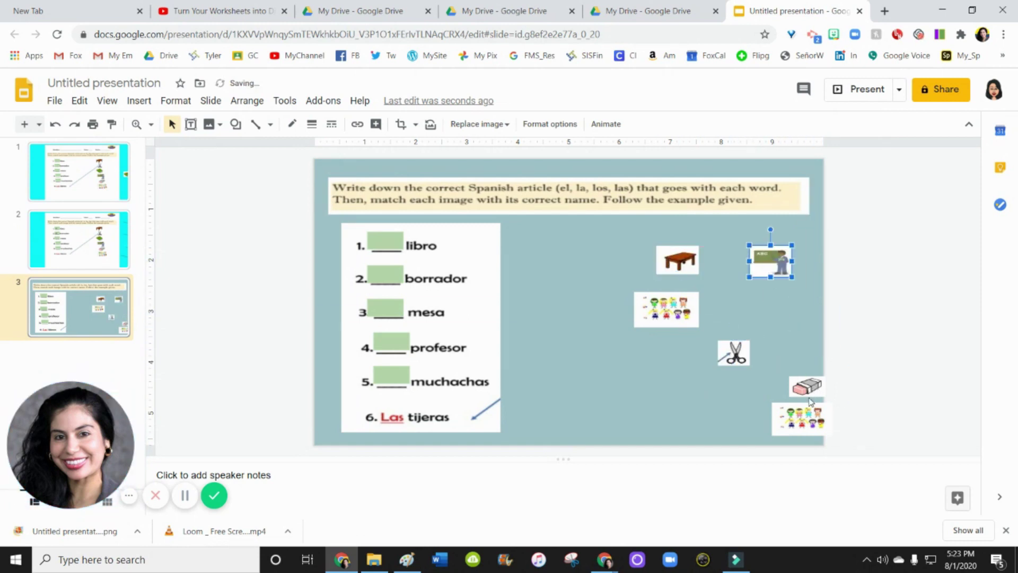
left_click_drag(805, 421, 806, 383)
left_click(726, 416)
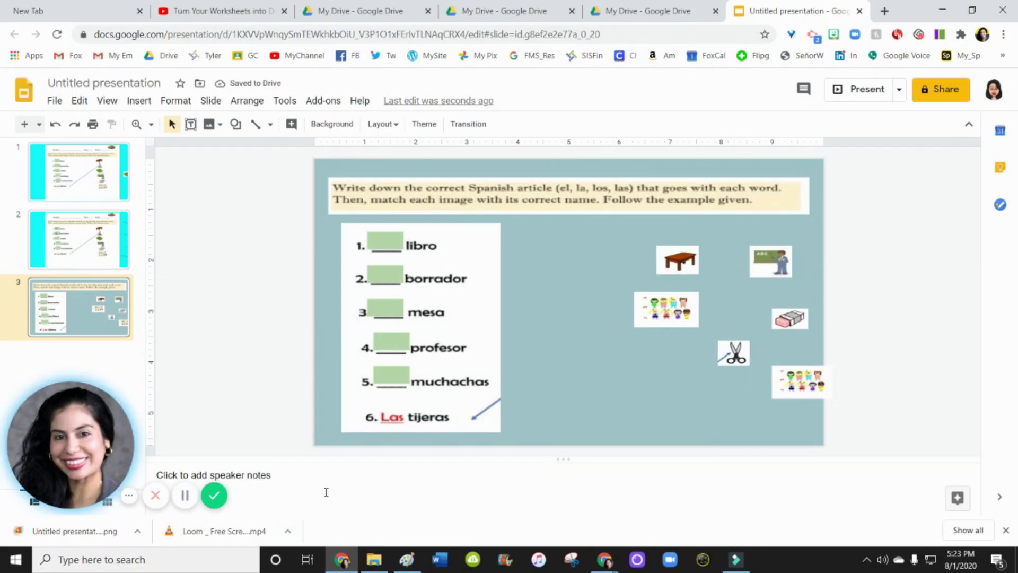
- Place and enlarge the scissors picture beside the '6. Las tijeras' line
left_click(734, 353)
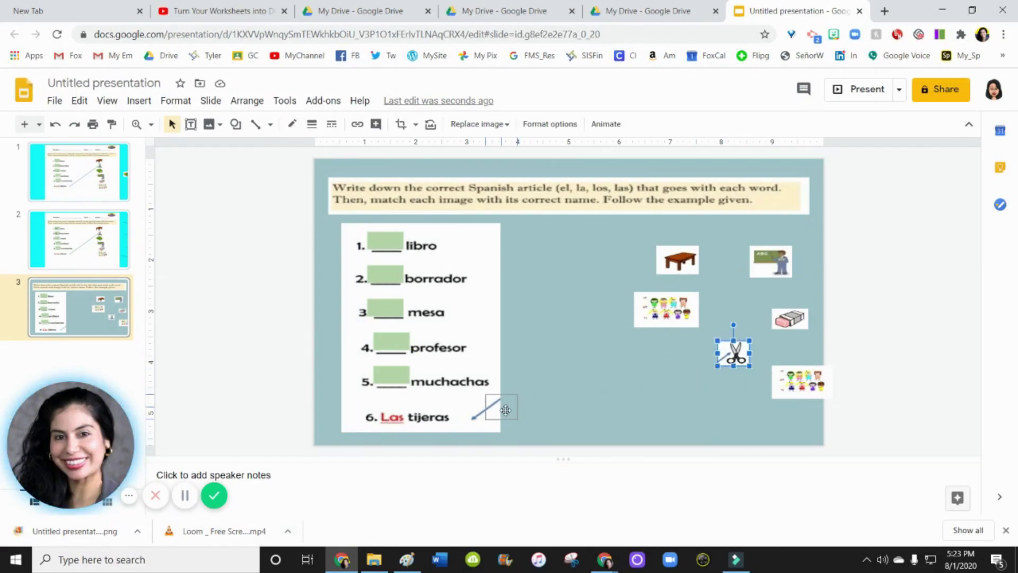
left_click_drag(482, 412, 504, 432)
left_click(565, 422)
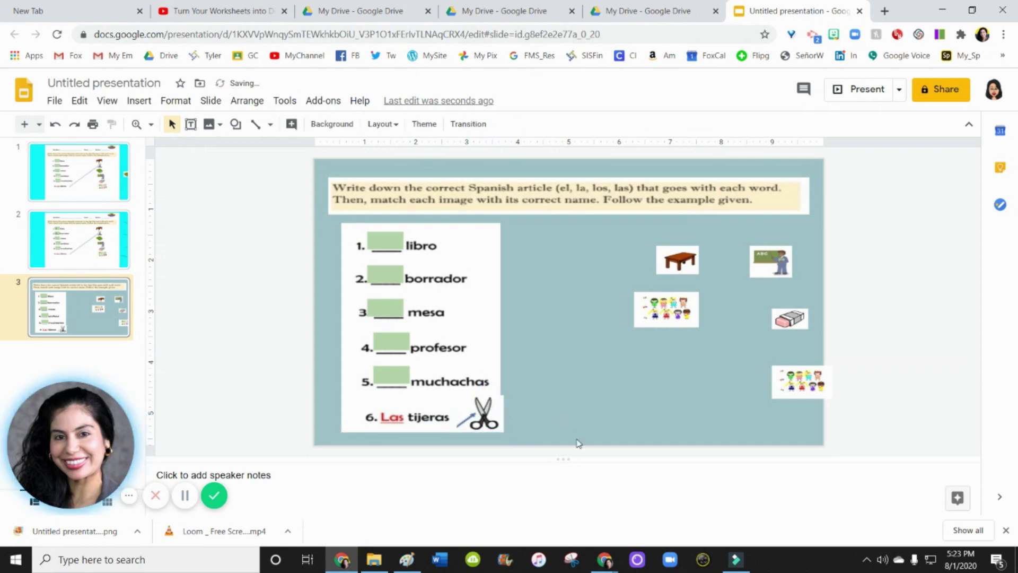
- Move the eraser picture down-left and the second children picture up-left
left_click_drag(790, 318, 717, 351)
left_click_drag(796, 389, 769, 326)
left_click(771, 405)
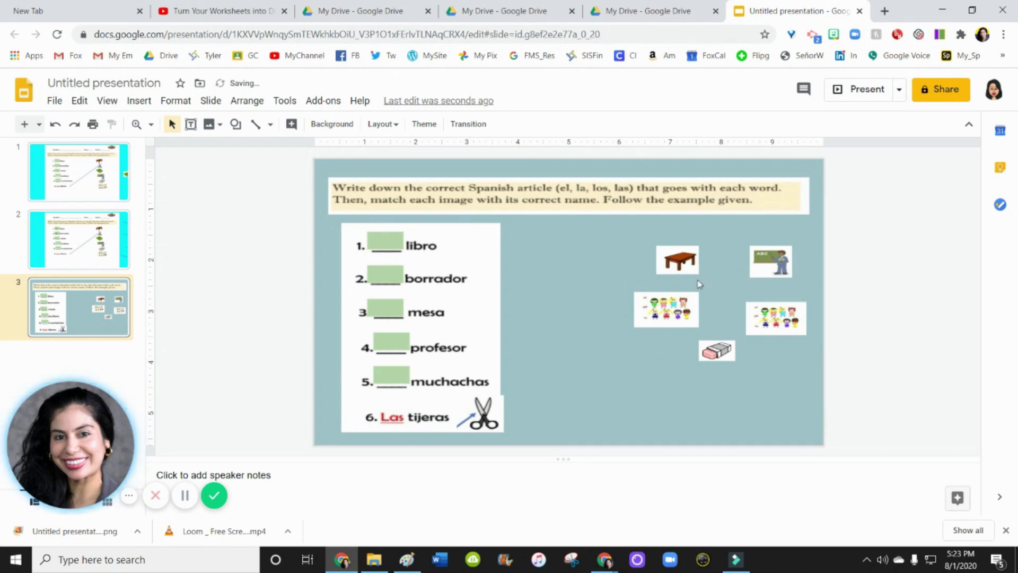
left_click(376, 241)
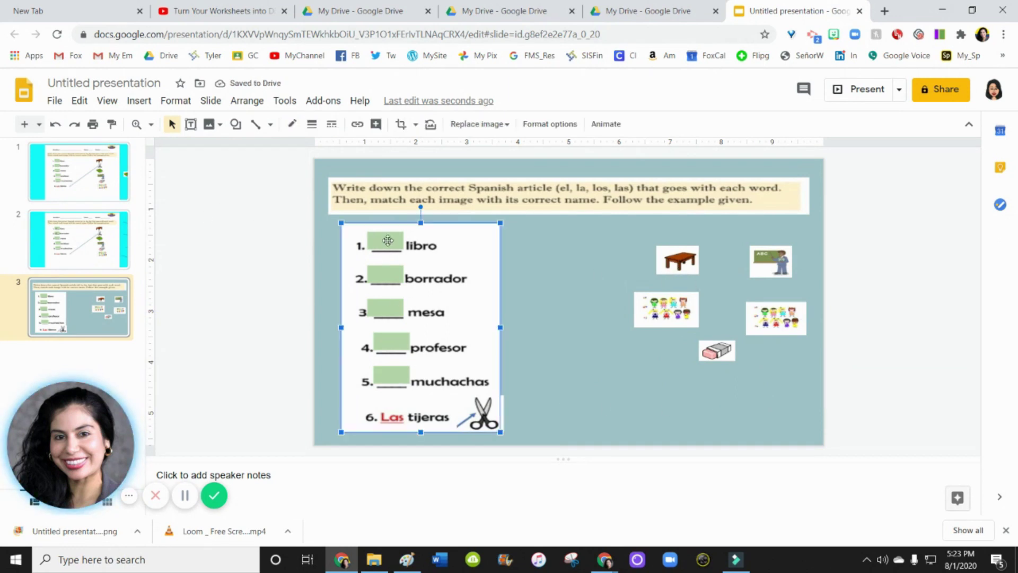
left_click(597, 363)
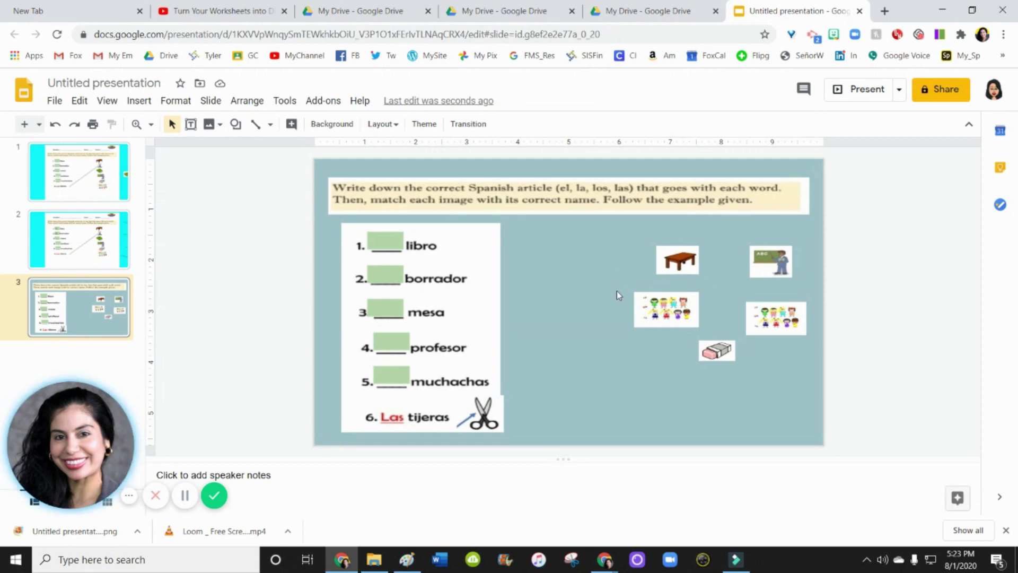
left_click(678, 265)
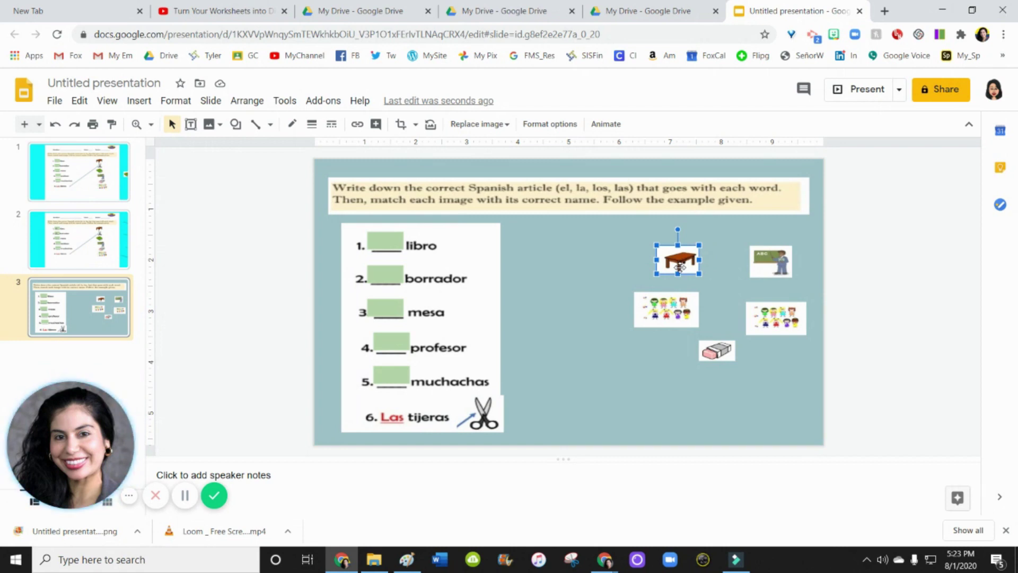
- Cut the table, teacher, eraser and children pictures from slide 3 and paste them onto slide 2
left_click(771, 261, "shift")
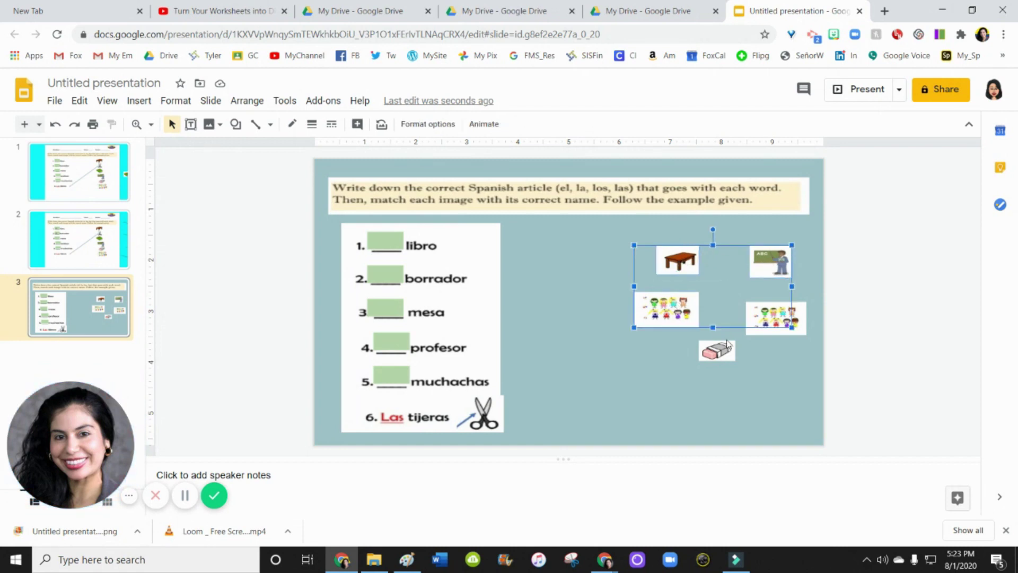
left_click(729, 356, "shift")
left_click(796, 323, "shift")
right_click(764, 316)
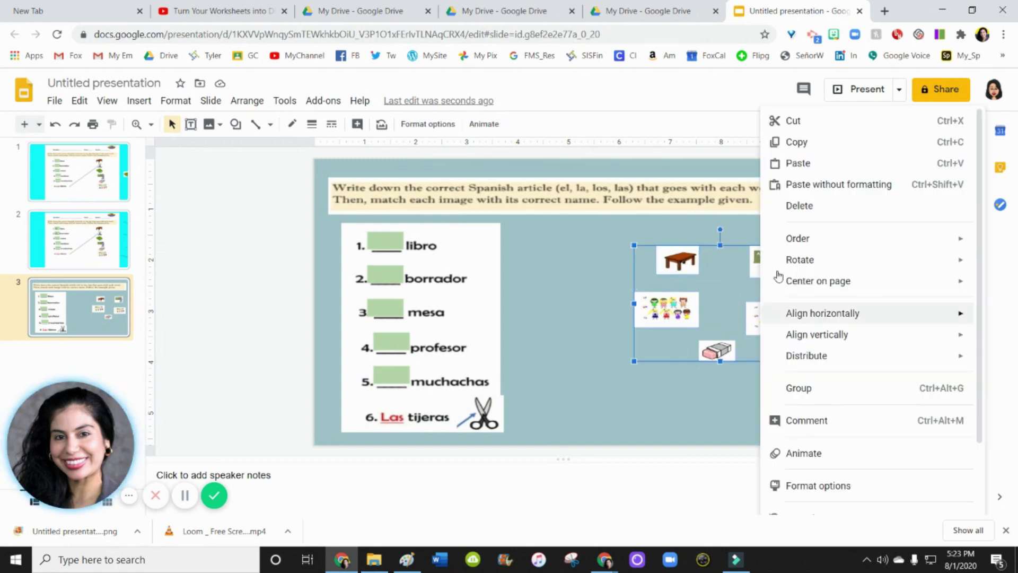
left_click(793, 121)
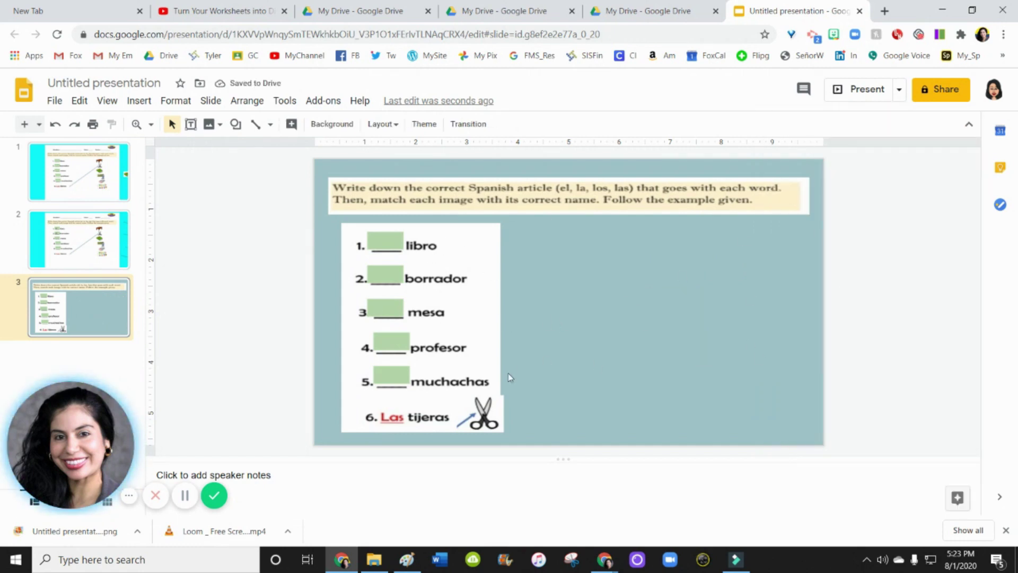
left_click(103, 260)
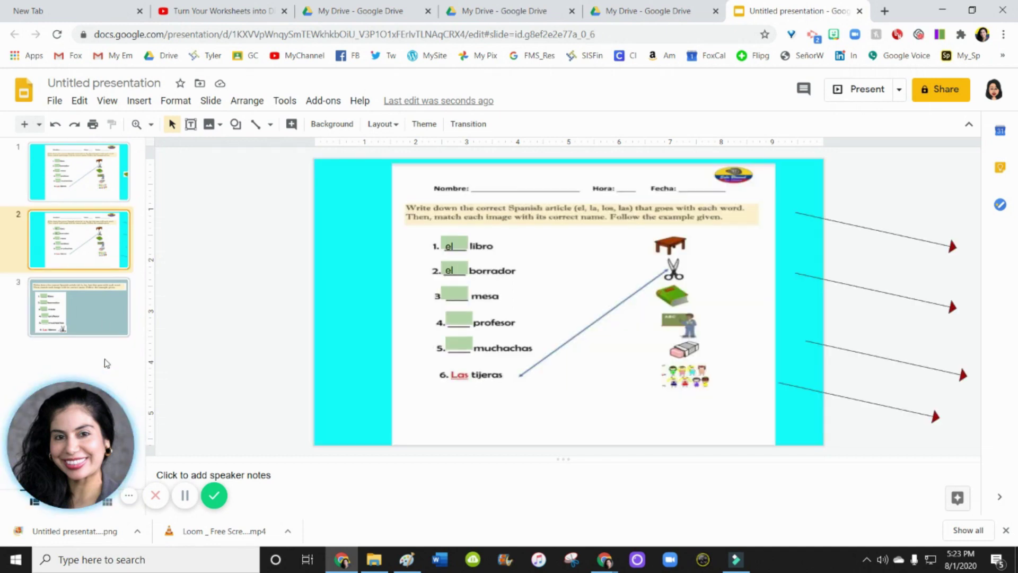
right_click(345, 404)
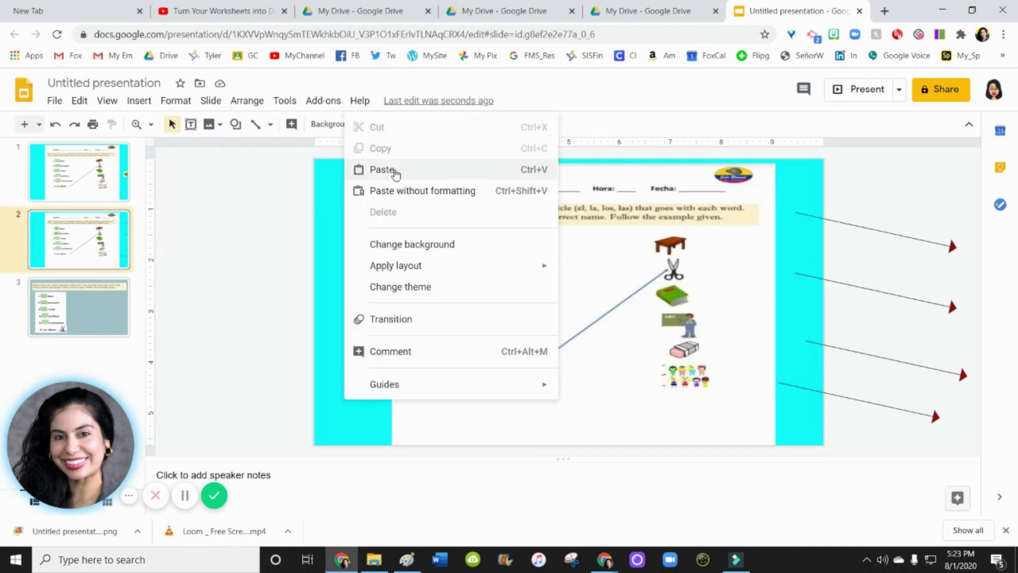
left_click(393, 170)
left_click(130, 313)
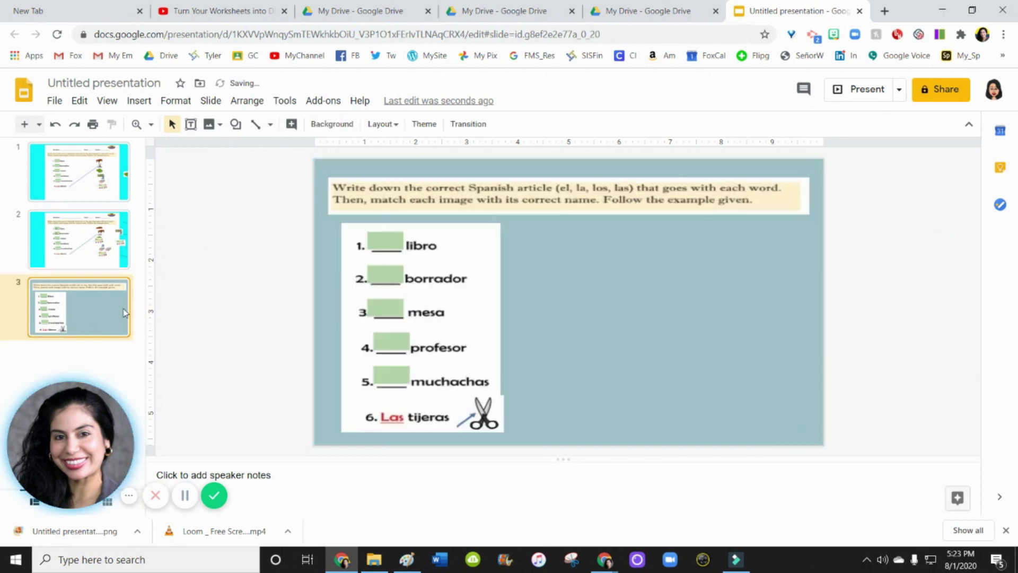
- Download the current slide as a PNG image
left_click(53, 102)
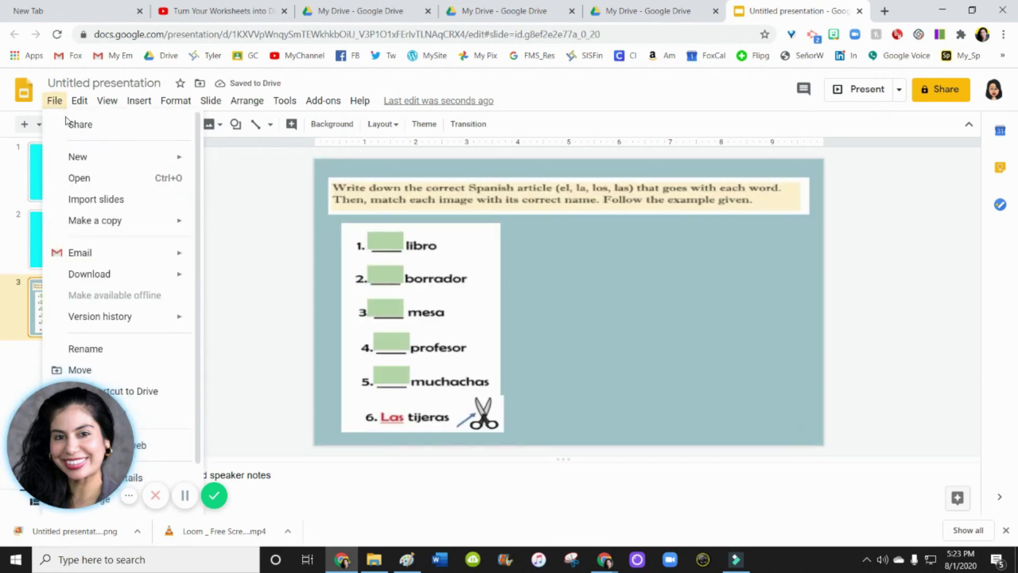
mouse_move(114, 233)
mouse_move(104, 275)
left_click(240, 383)
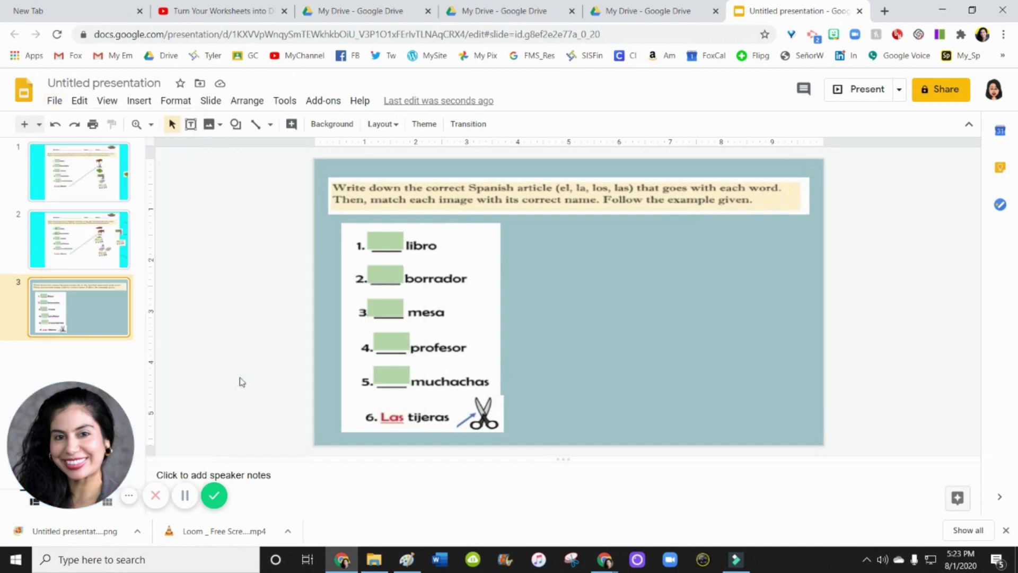
- Replace the worksheet image with the downloaded PNG as the slide's background
left_click(697, 391)
key("Delete")
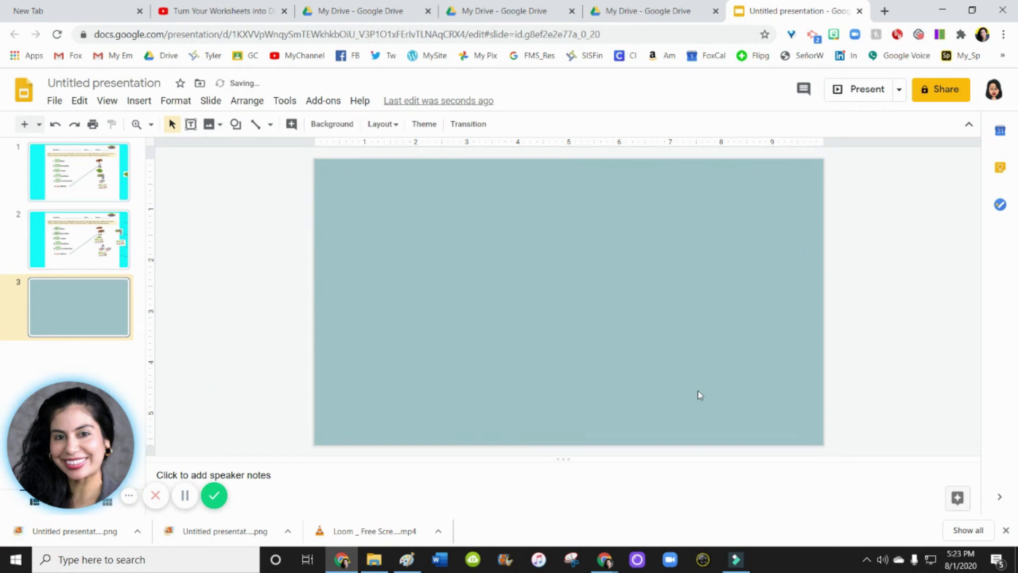
right_click(585, 312)
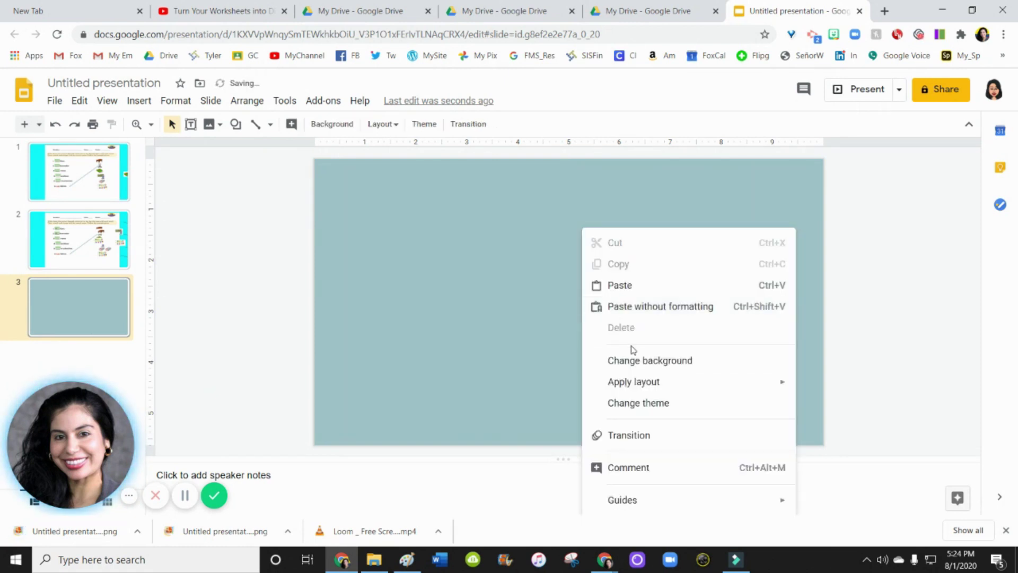
left_click(631, 360)
left_click(571, 295)
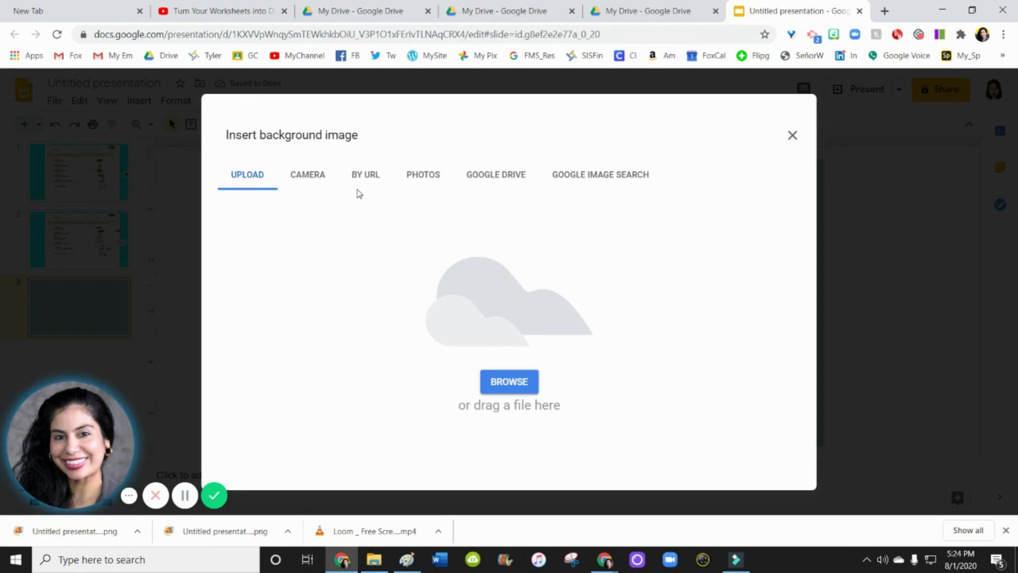
left_click(501, 381)
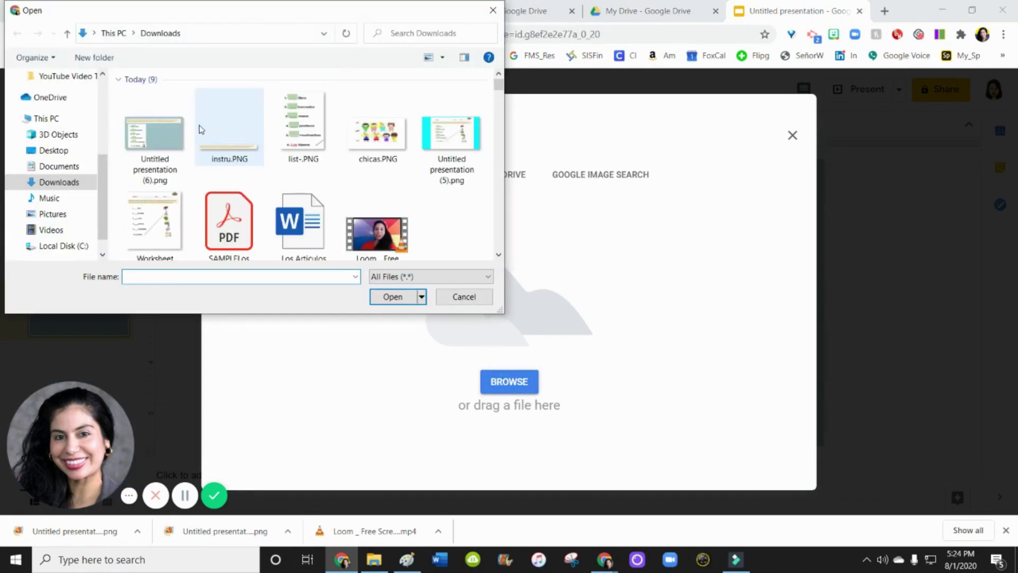
left_click(393, 296)
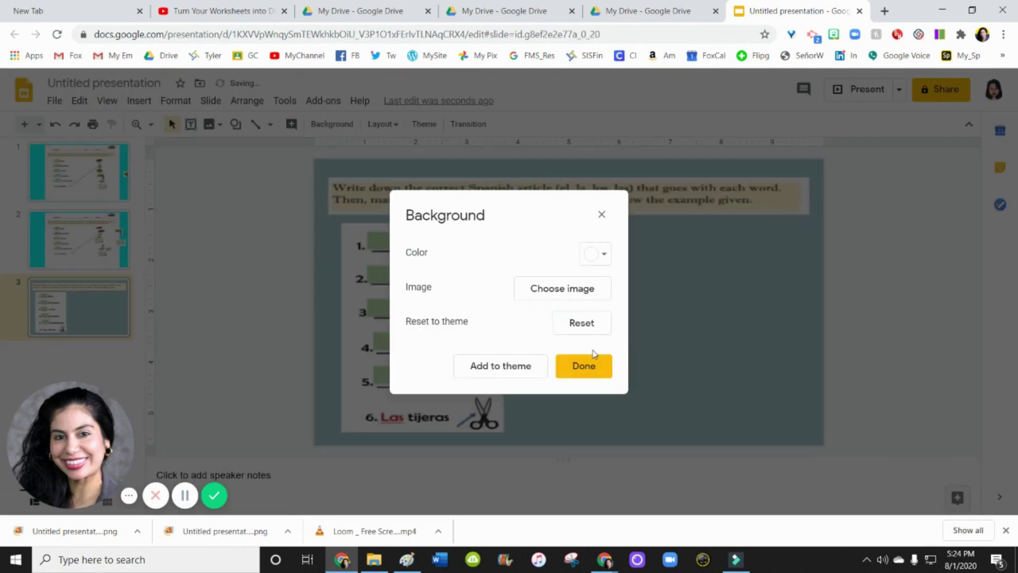
left_click(586, 365)
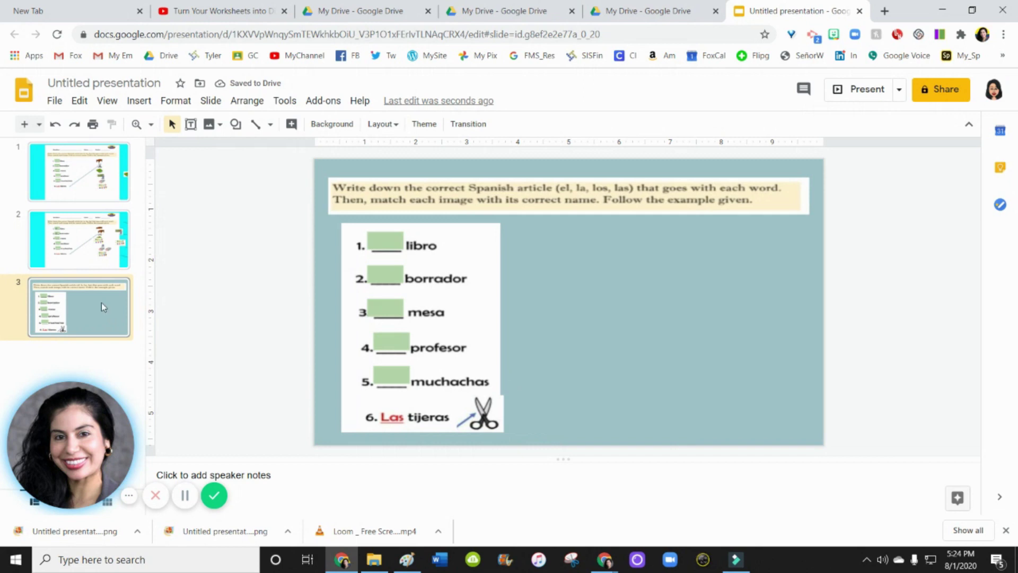
- Copy the picture group from slide 2 onto slide 3 and delete the duplicate children picture
left_click(84, 242)
left_click(681, 321)
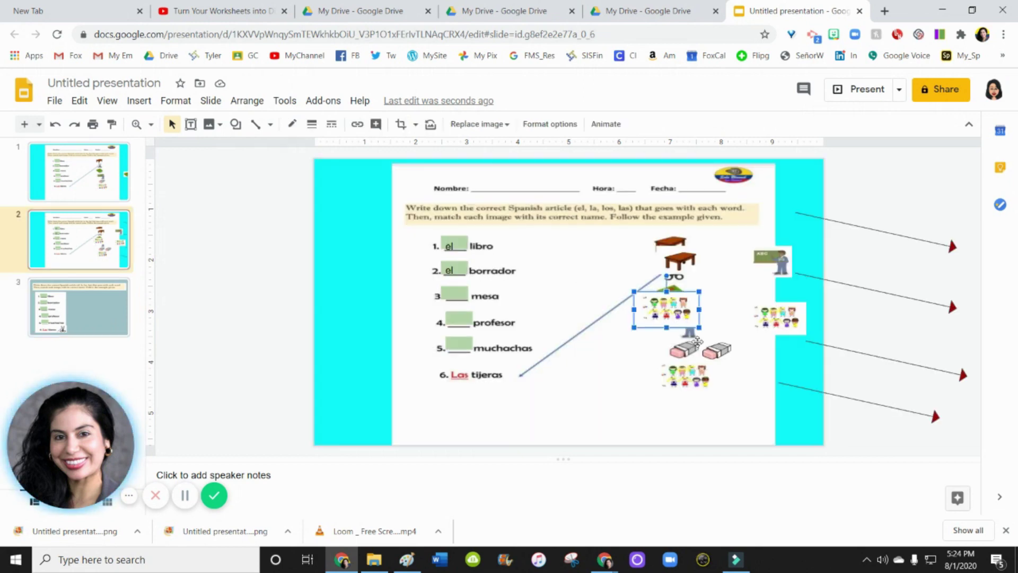
left_click(756, 345)
left_click_drag(756, 345, 655, 227)
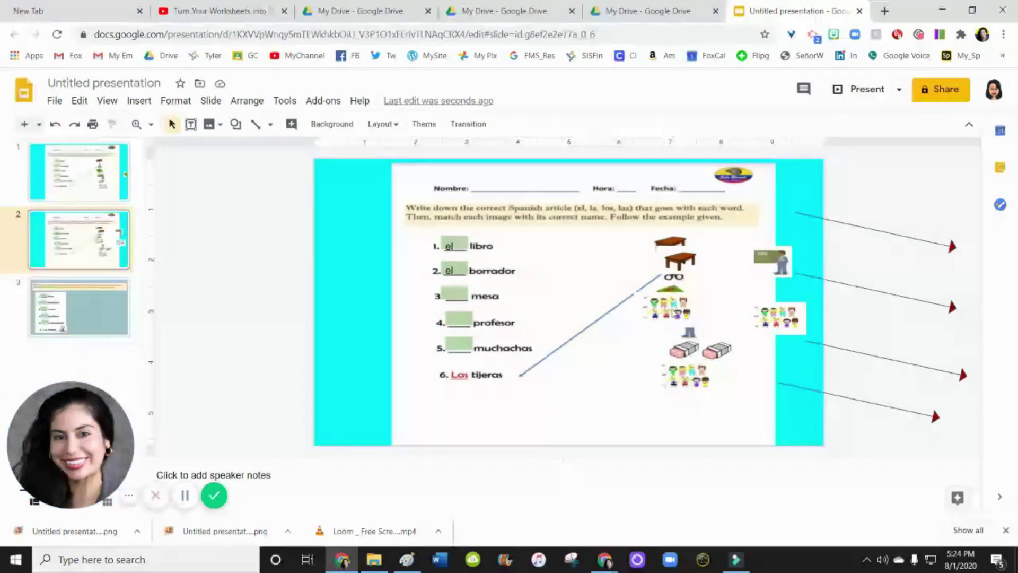
right_click(692, 270)
left_click_drag(808, 365, 619, 243)
left_click(726, 142)
left_click(78, 307)
key("ctrl+v")
left_click_drag(718, 352, 739, 341)
left_click(740, 251)
key("Delete")
- Copy the green book picture onto slide 3, right of the table
left_click(78, 238)
right_click(829, 273)
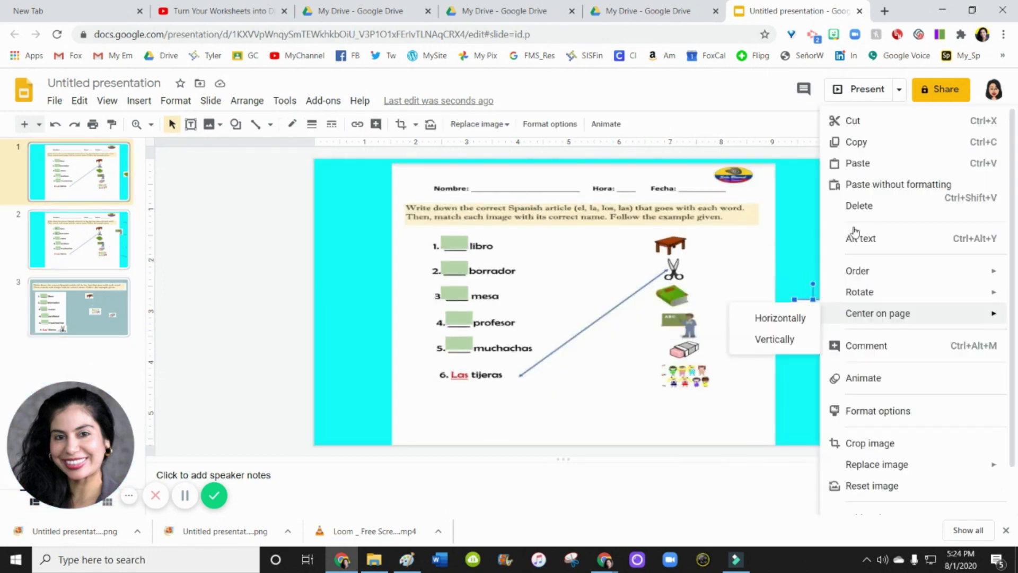
left_click(78, 308)
right_click(748, 229)
left_click(785, 285)
left_click_drag(812, 311, 718, 271)
left_click(78, 238)
left_click(765, 257)
key("ctrl+c")
left_click(79, 308)
key("ctrl+v")
- Move the teacher picture lower and nudge the children picture slightly right
left_click_drag(770, 253, 667, 382)
left_click(729, 389)
left_click(652, 325)
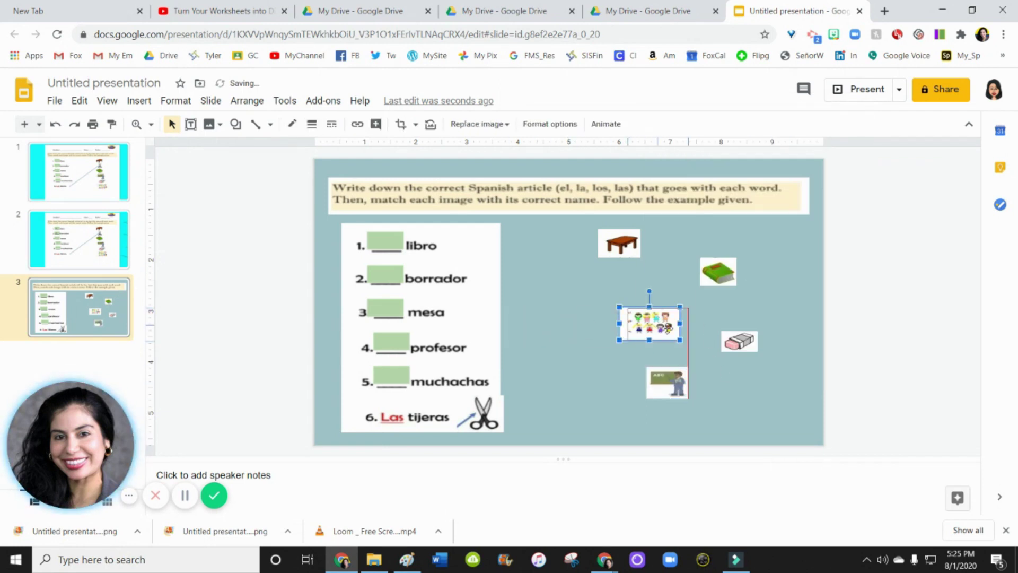
key("Right")
key("Right")
key("Escape")
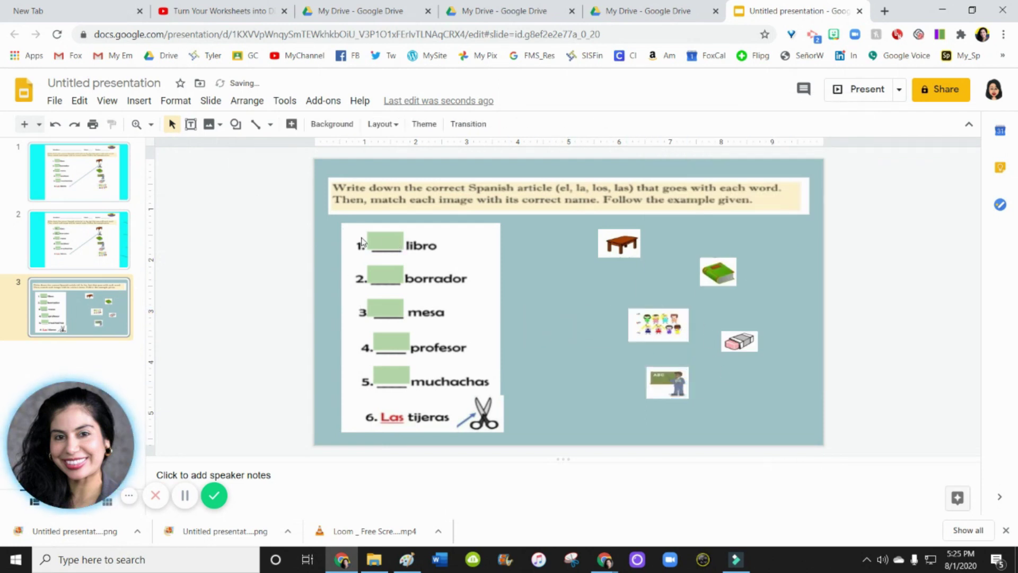
- Start a new text box on the slide, then discard it empty
left_click(139, 100)
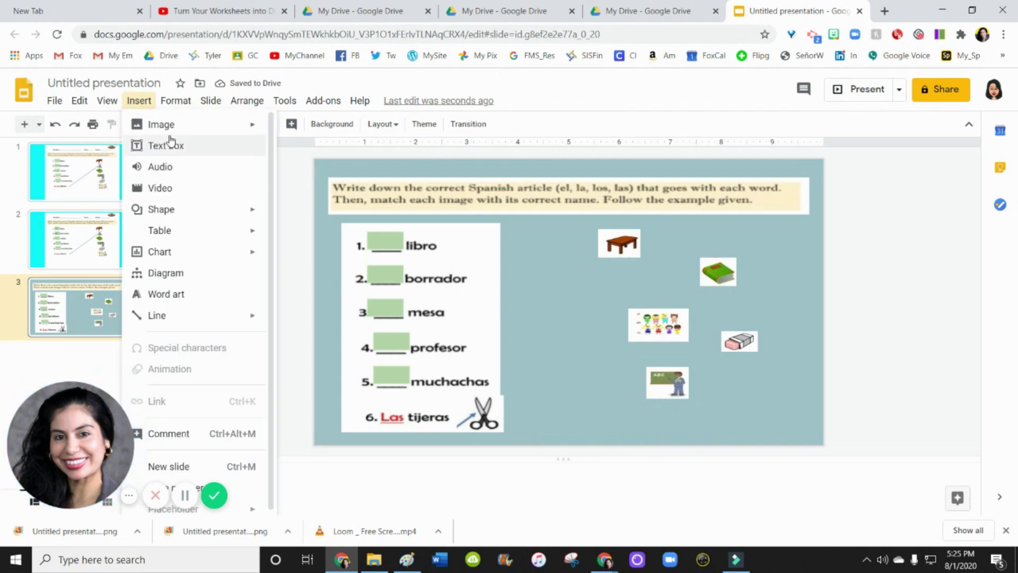
left_click(149, 143)
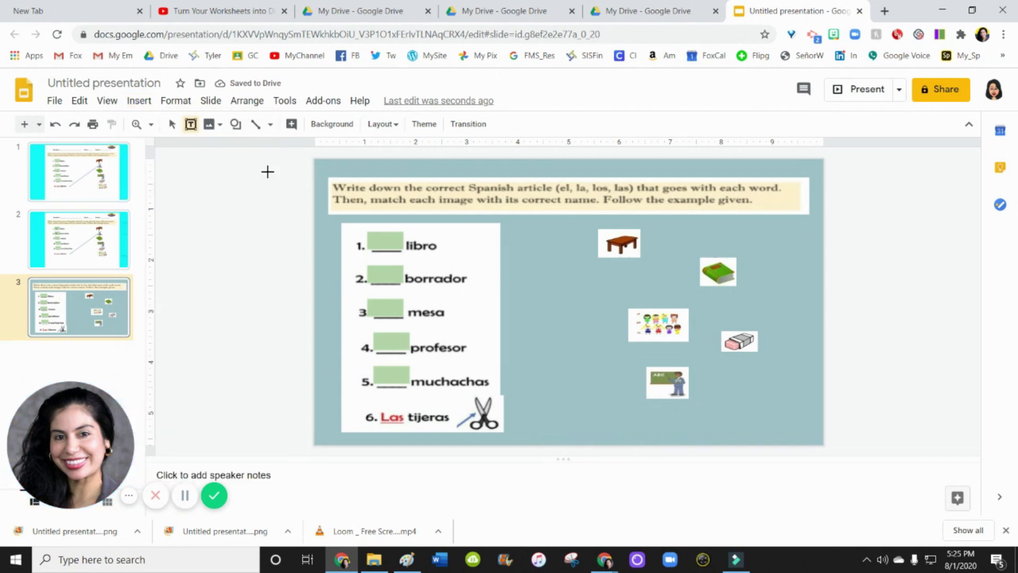
left_click(404, 249)
key("Escape")
left_click(391, 245)
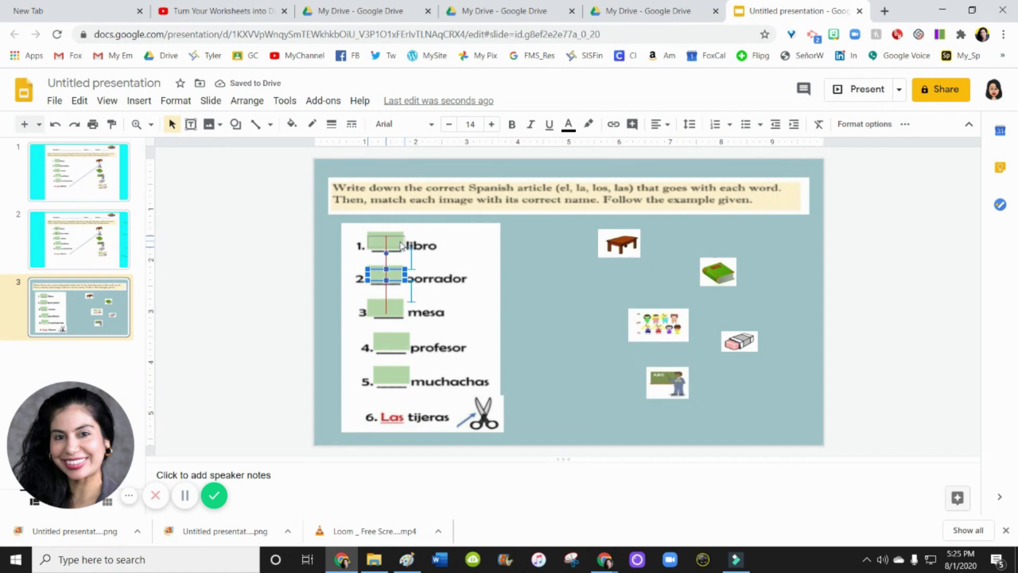
left_click(552, 316)
- Delete the second slide and the cyan first slide
left_click(2, 239)
key("Delete")
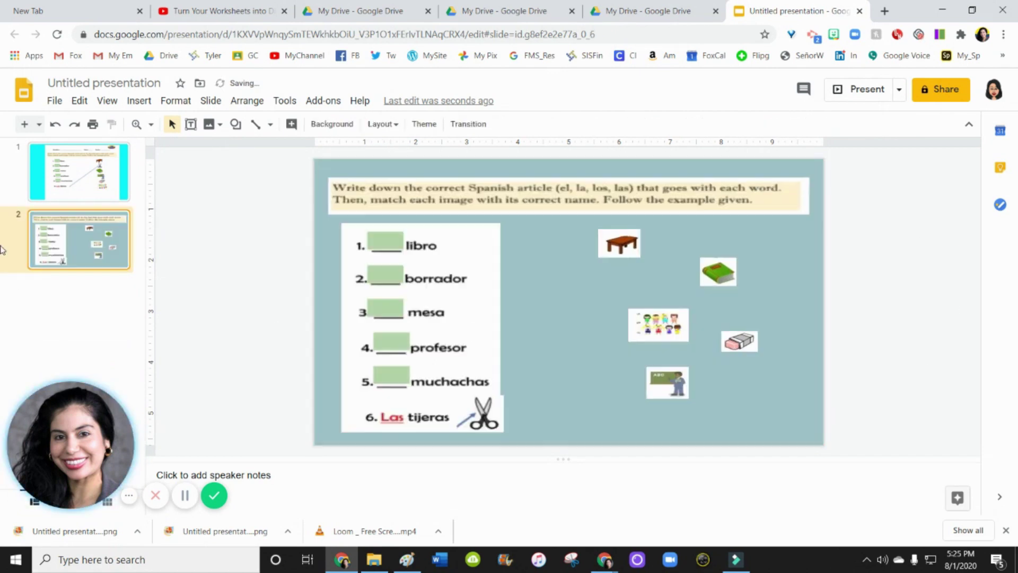
left_click(78, 182)
key("Delete")
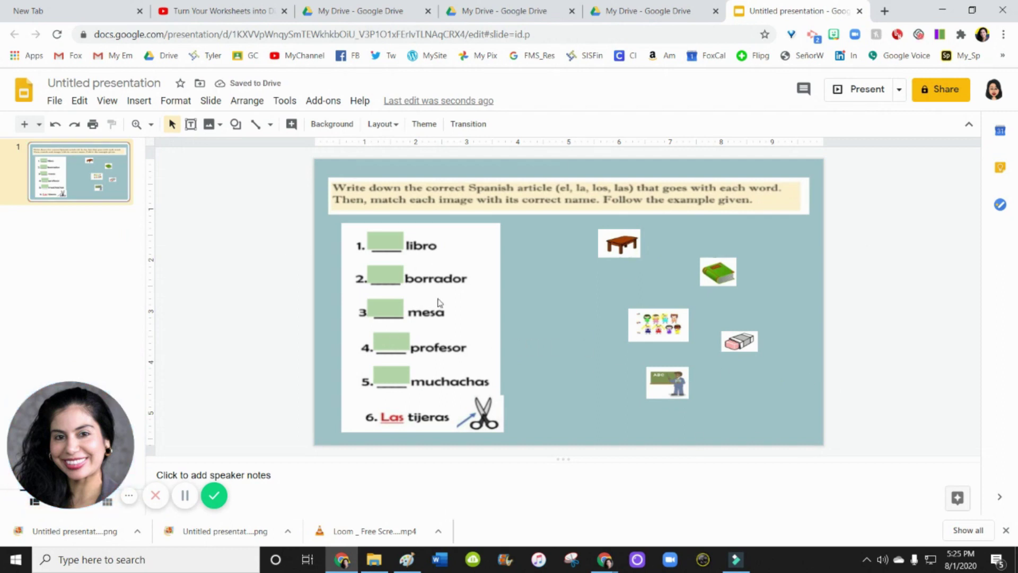
- Nudge the table picture, place the children picture beside '4. profesor', then click into the mesa answer box
mouse_move(623, 249)
left_mouse_down()
mouse_move(566, 296)
mouse_move(619, 258)
left_mouse_up()
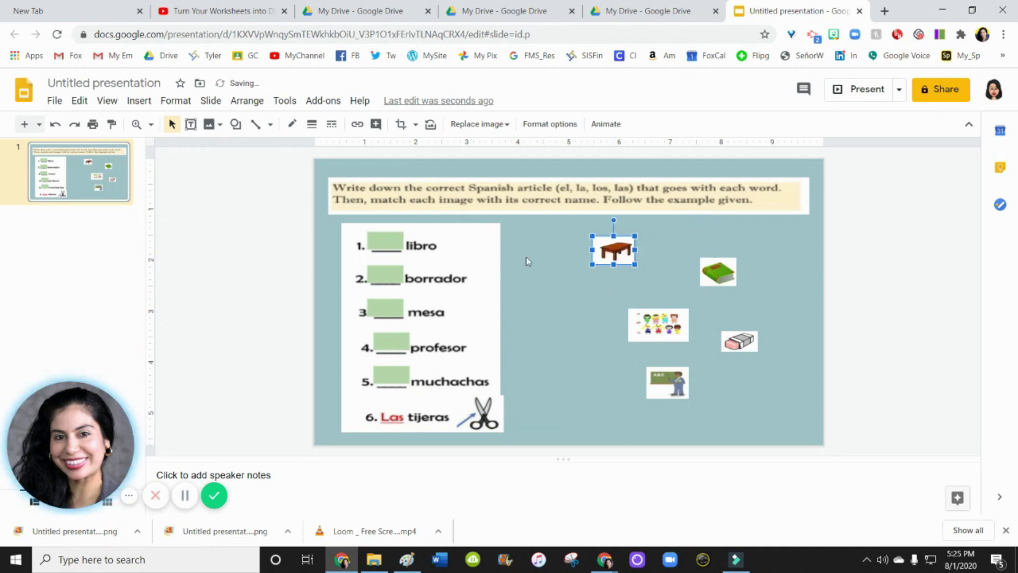
left_click(424, 438)
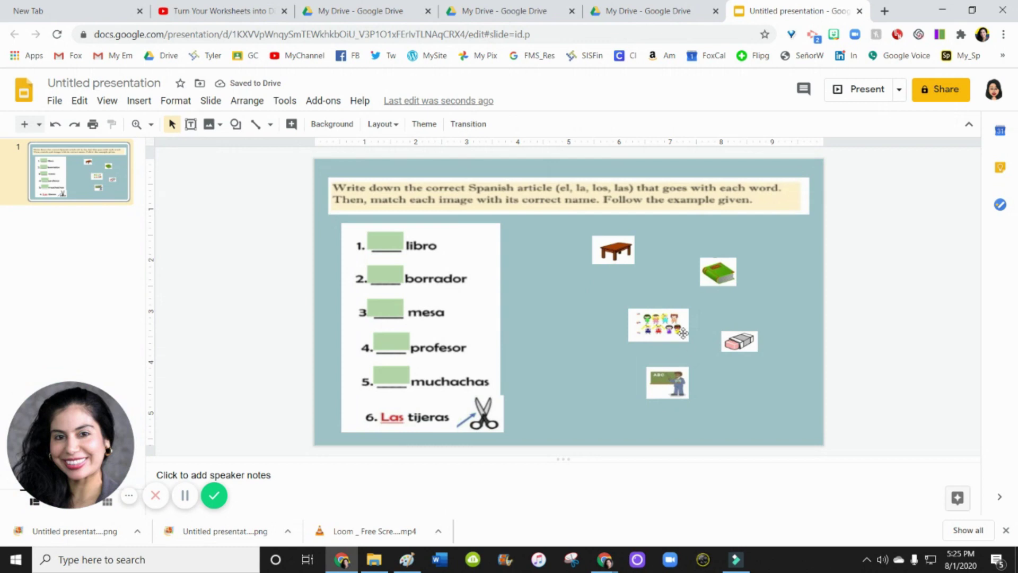
left_click_drag(679, 327, 518, 350)
left_click(584, 398)
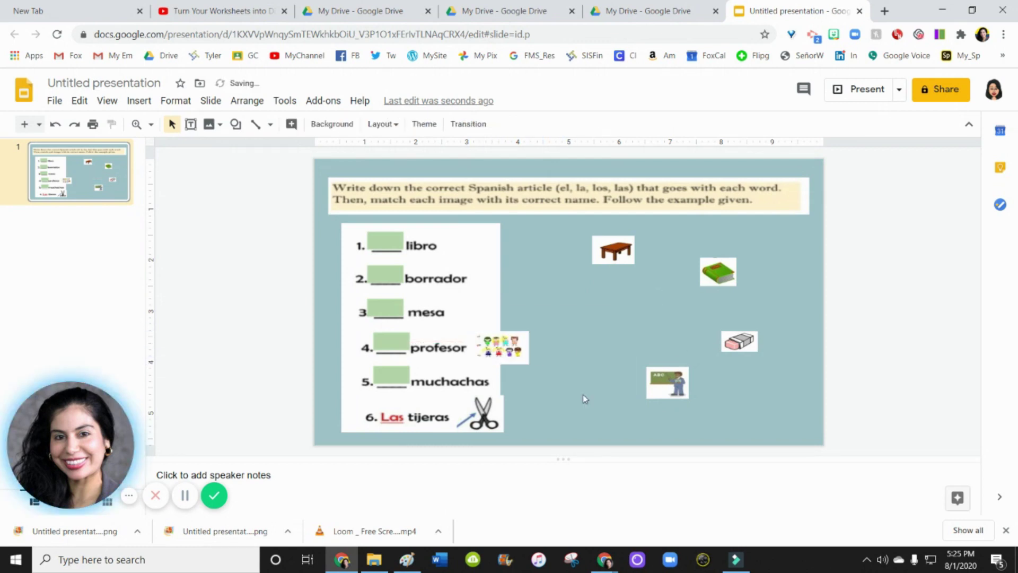
left_click(387, 309)
left_click(389, 312)
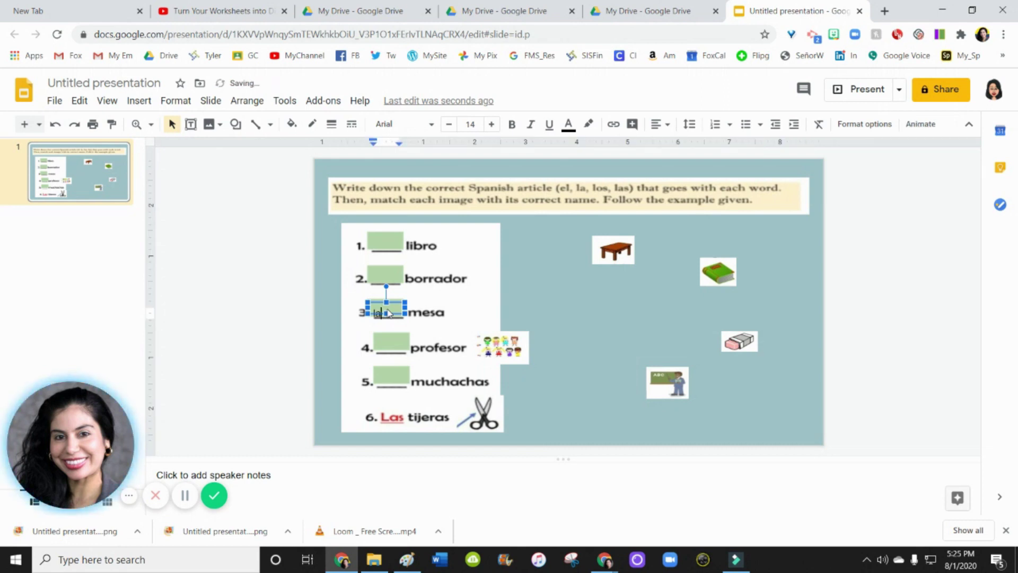